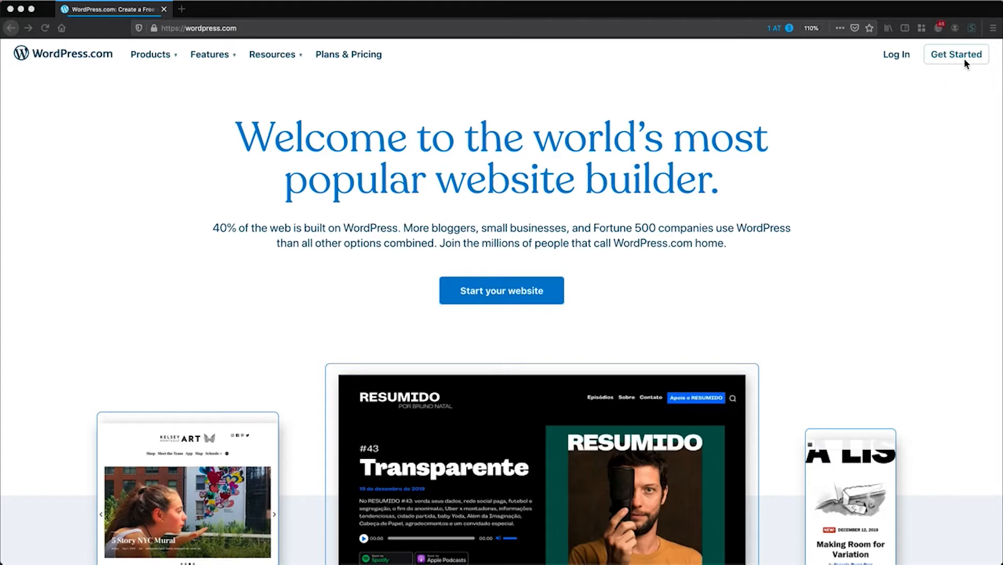
Start creating a new site and search for available domains with the keyword pasta
click(941, 58)
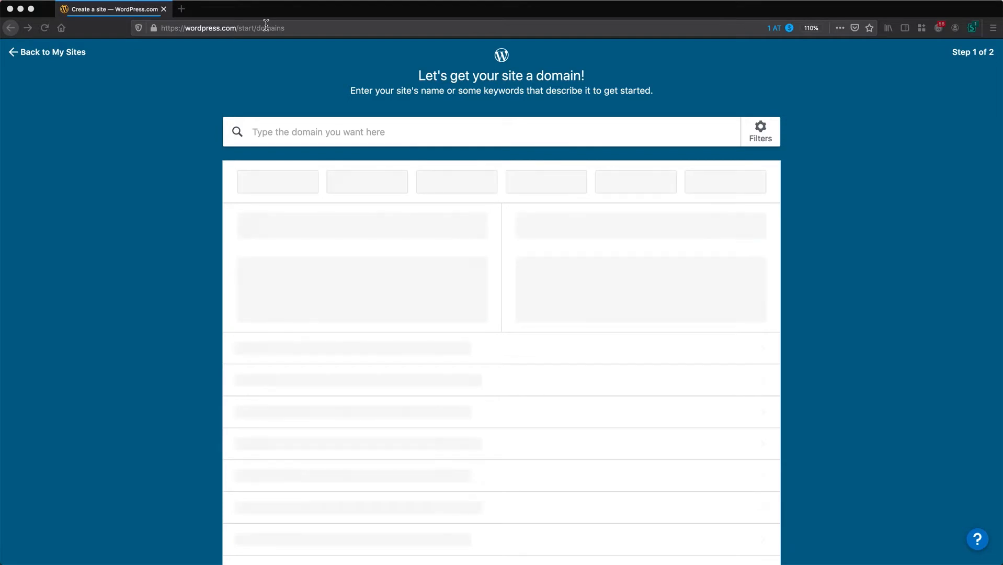
click(288, 133)
text(pasta)
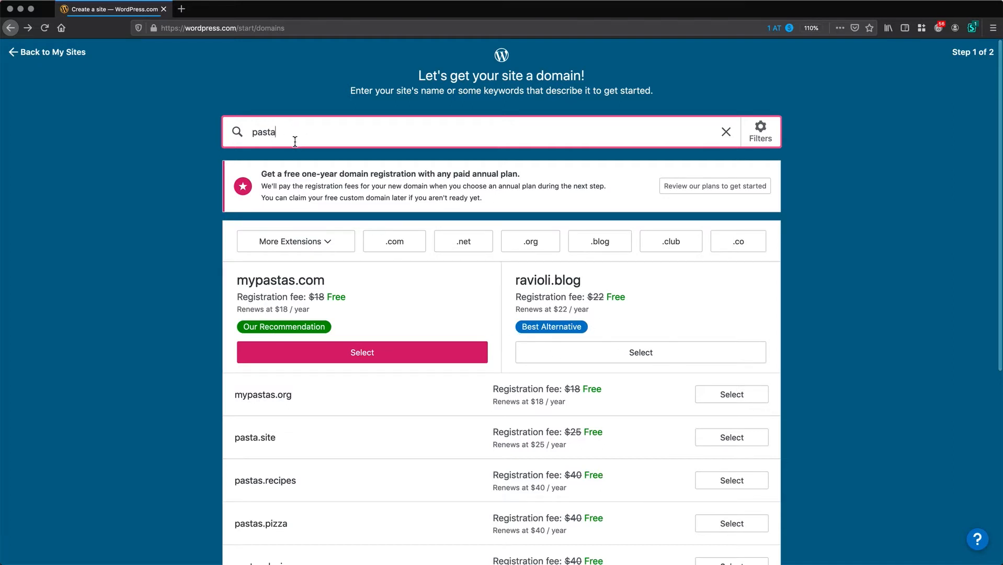
Search for foodislife.blog, select it as the site's domain and choose the annually billed Business plan
drag(295, 141, 220, 131)
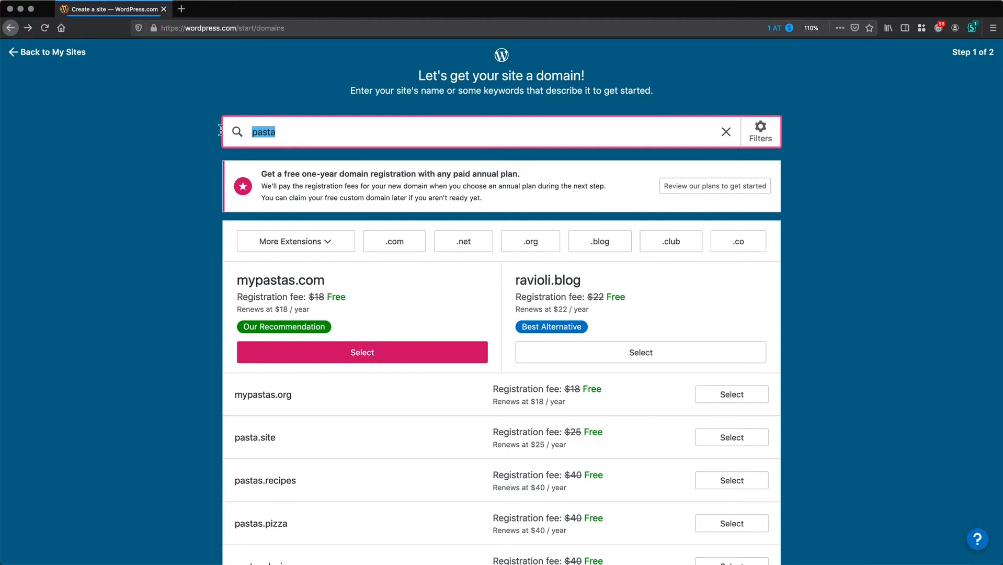
text(foodislife)
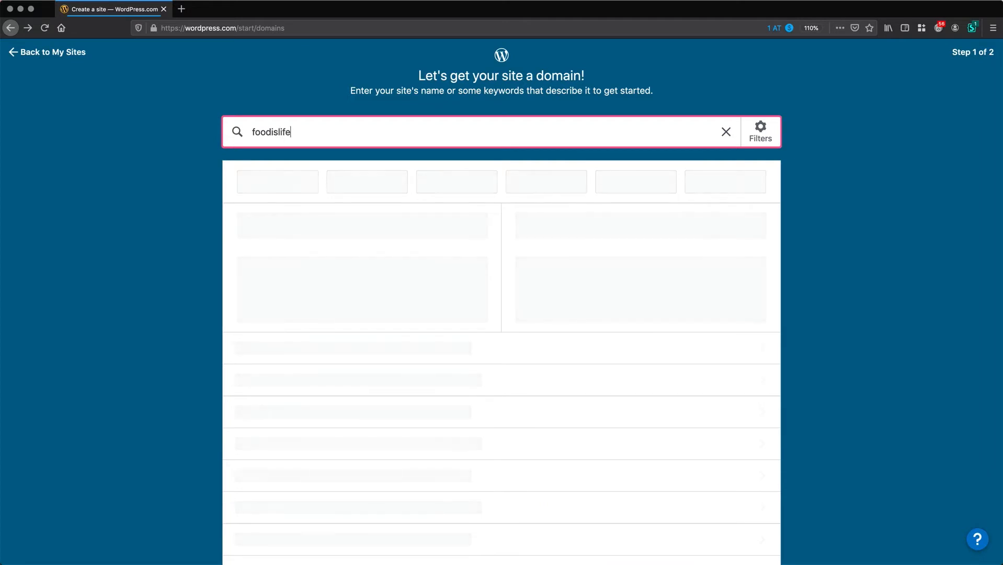
text(.blog)
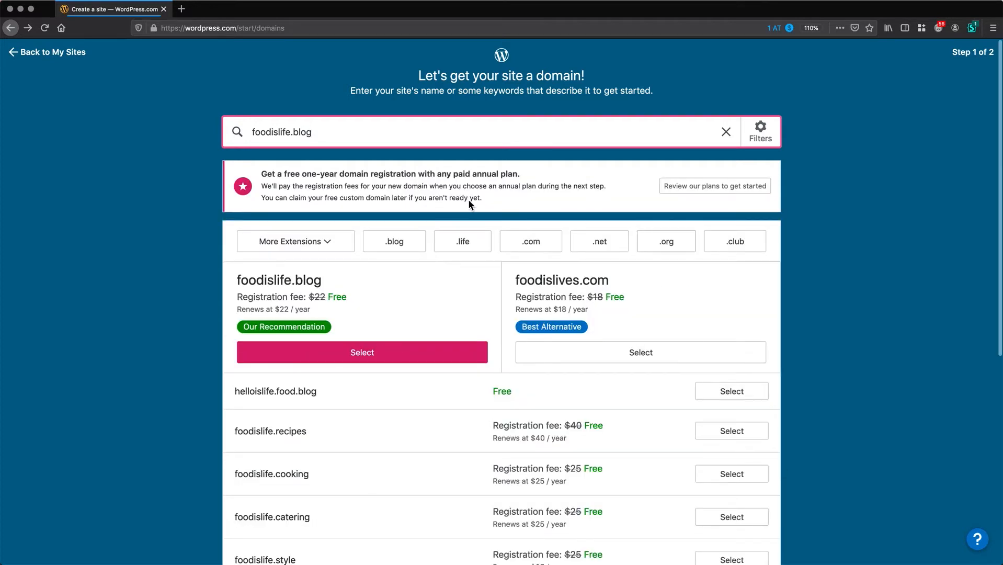
click(390, 361)
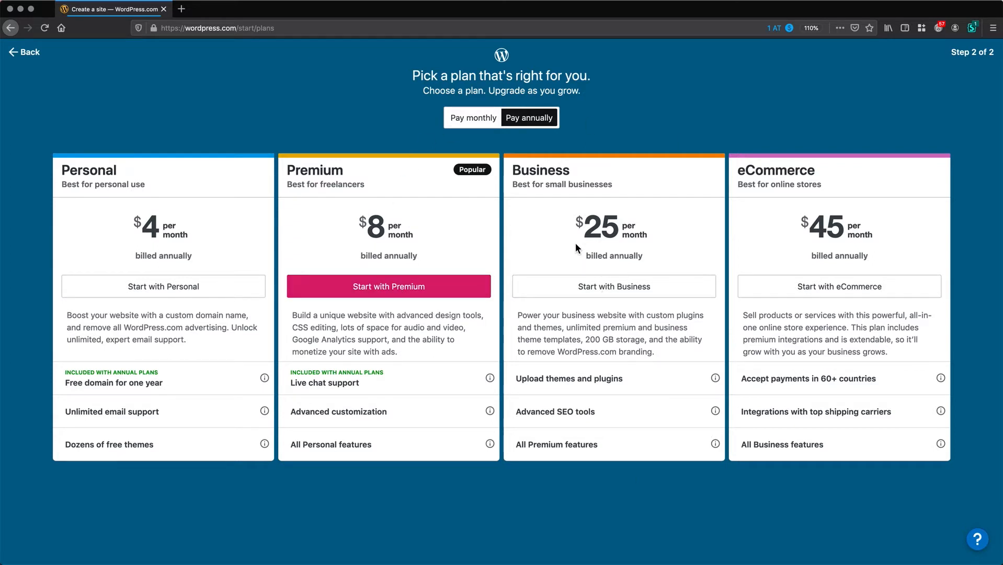
click(604, 289)
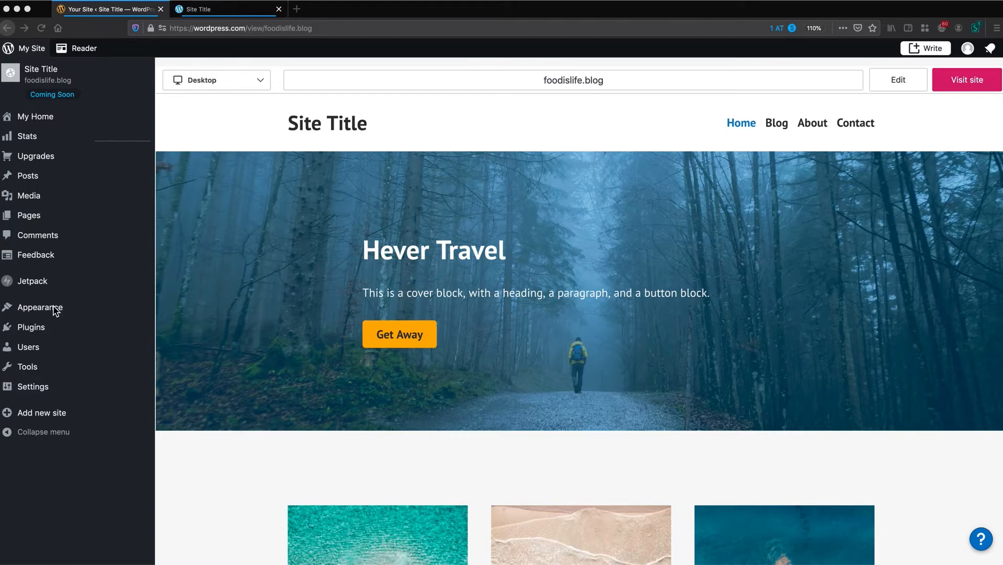
Browse the recommended themes for the site and open the live demo of the Exford theme
mouse_move(44, 313)
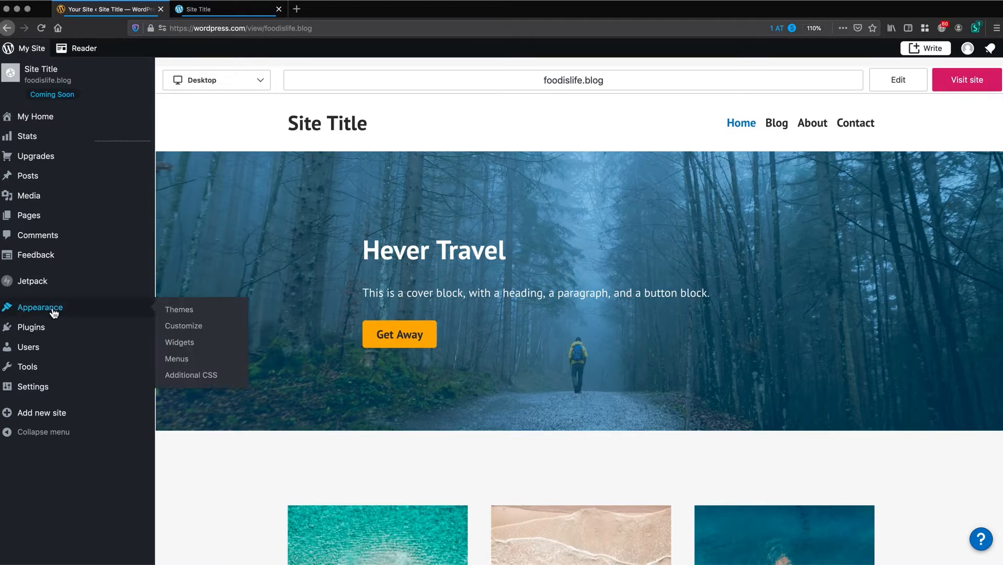
click(179, 313)
scroll(489, 400, up, 6)
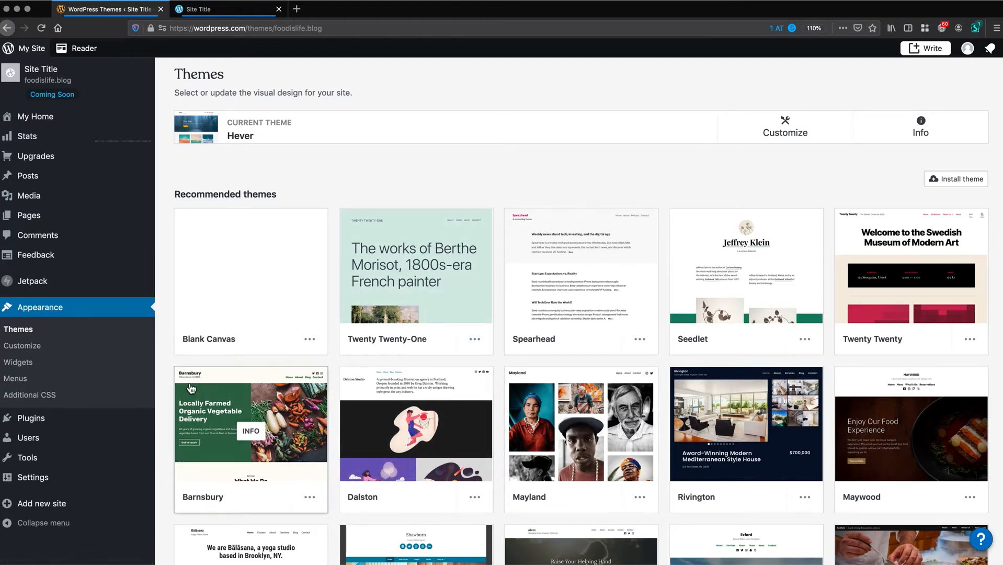
scroll(787, 473, down, 3)
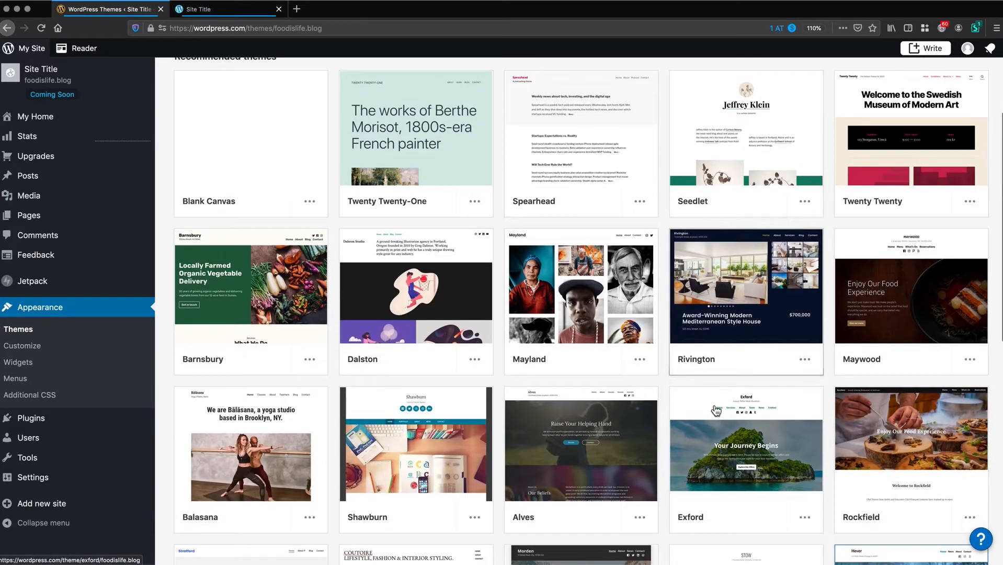
scroll(537, 474, down, 1)
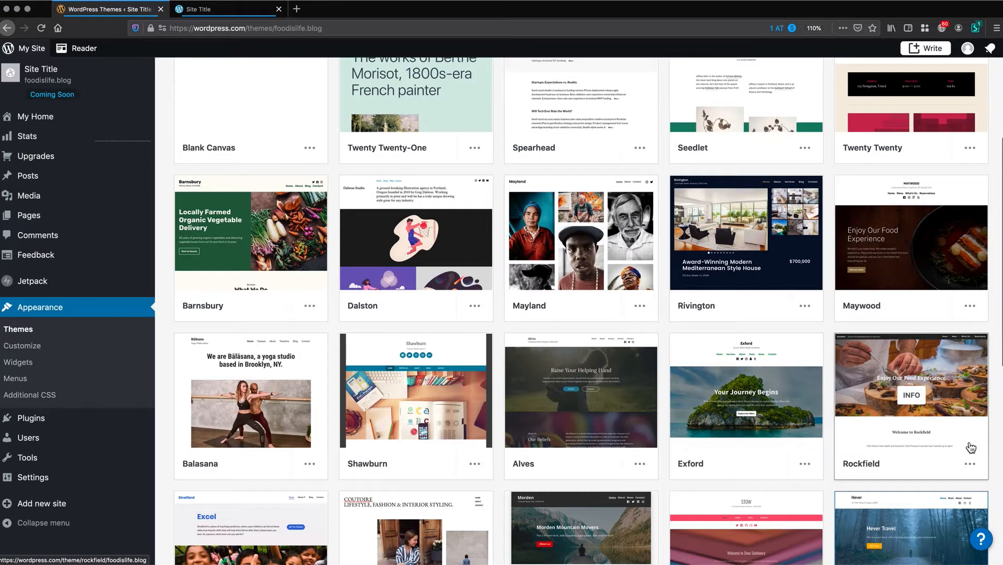
scroll(967, 447, down, 1)
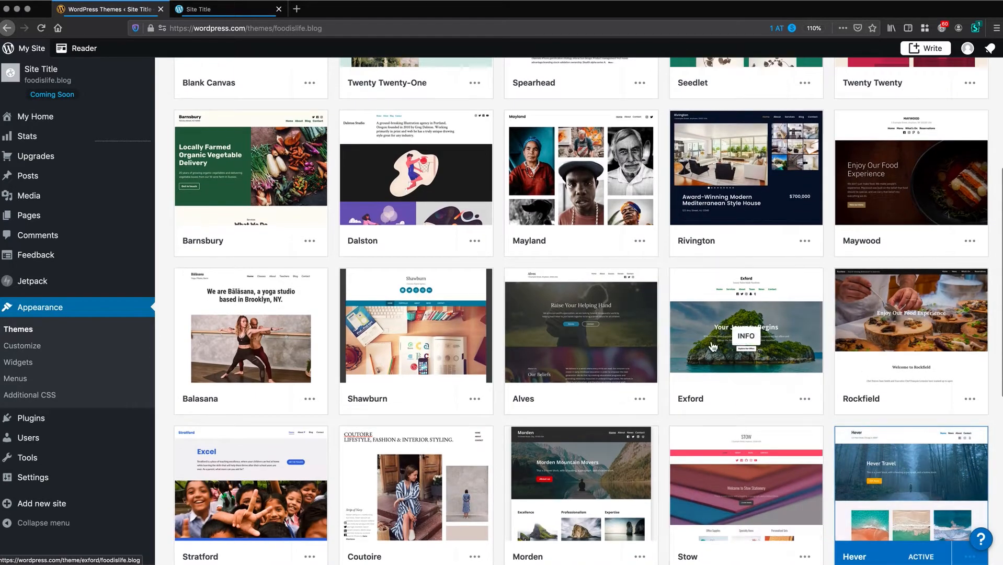
click(805, 398)
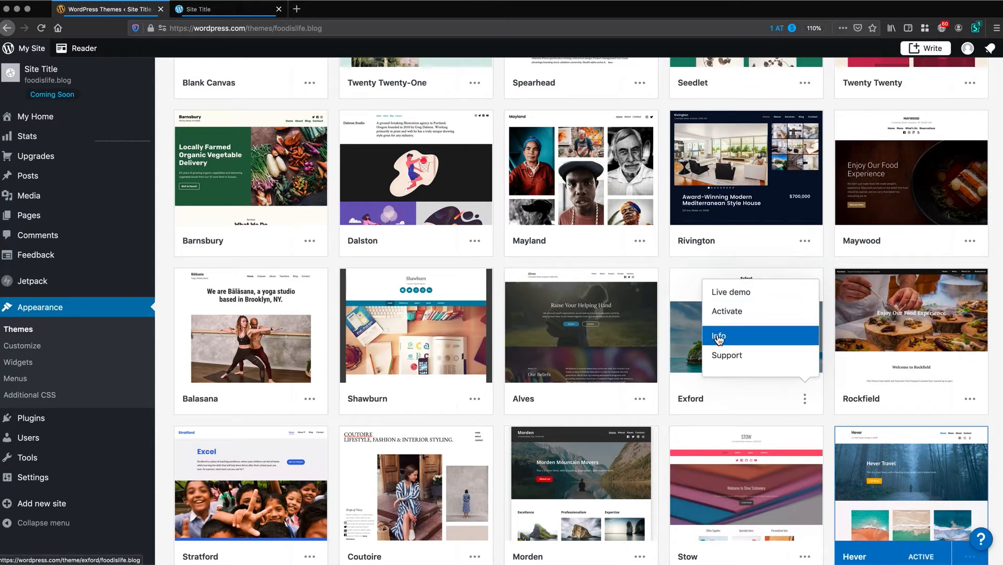
click(734, 294)
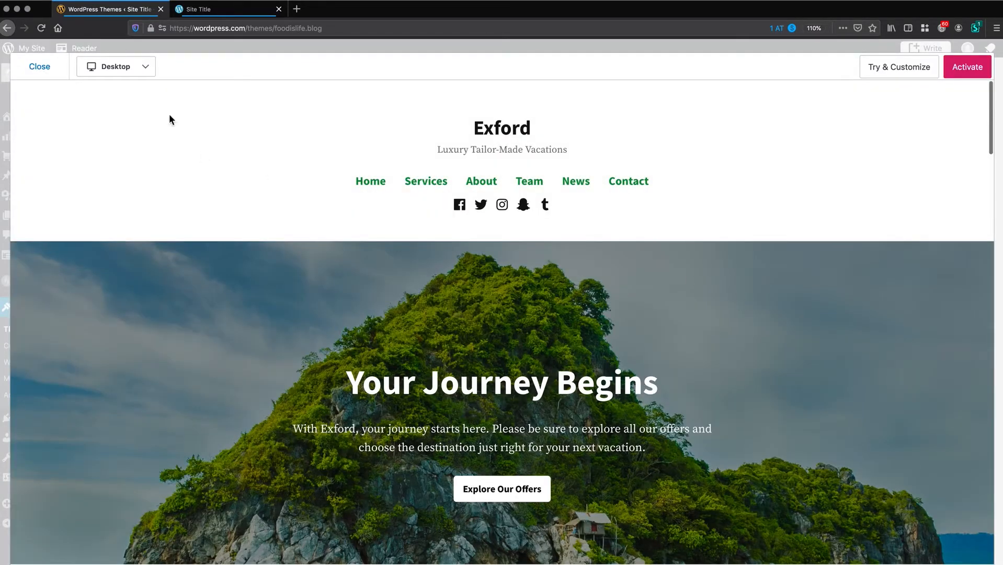
Look through the sections of the Exford demo page in the desktop layout
scroll(480, 348, down, 7)
scroll(484, 348, down, 3)
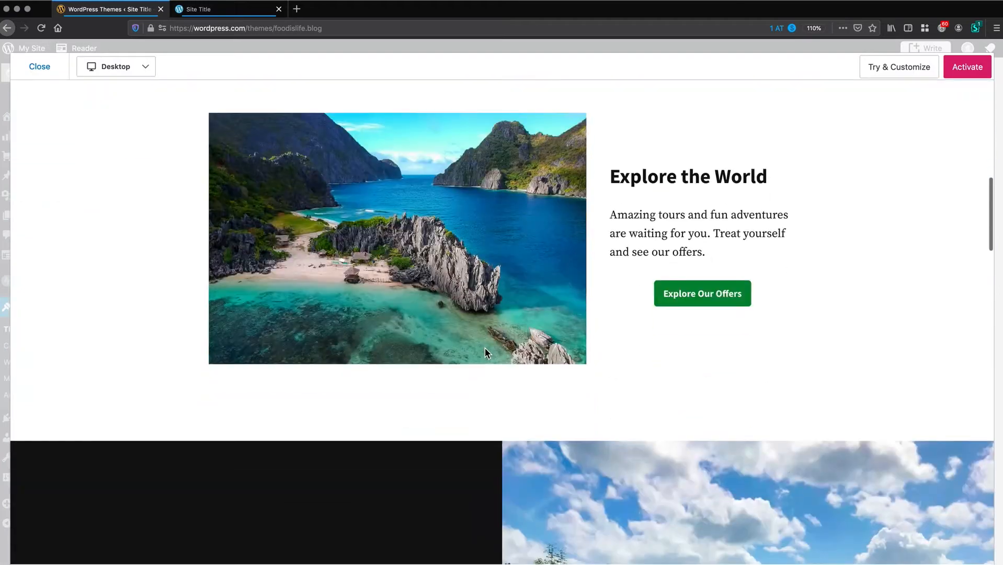
scroll(485, 347, up, 10)
scroll(487, 349, down, 20)
scroll(488, 349, down, 3)
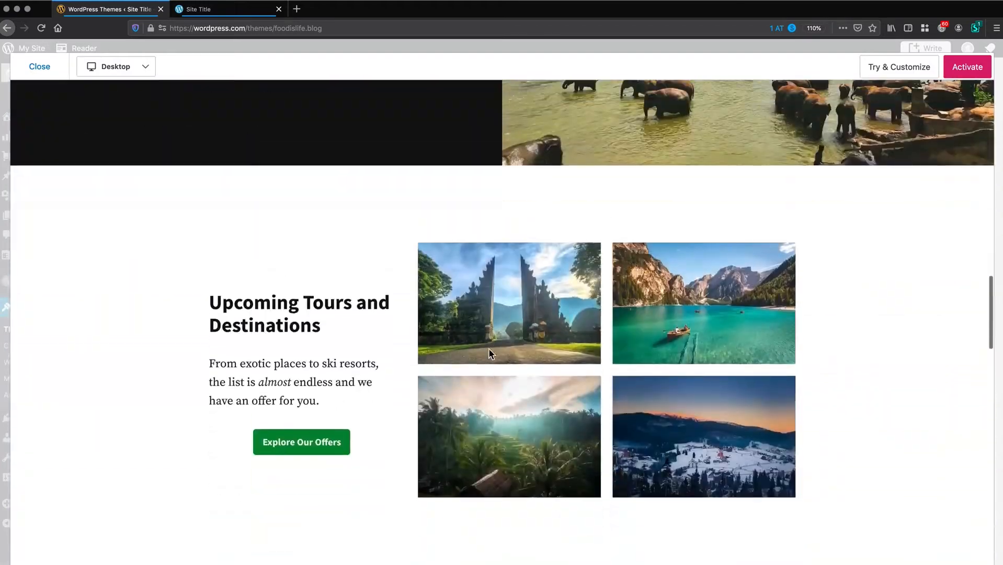
scroll(488, 348, up, 10)
Preview the Exford demo in the tablet and phone layouts
click(112, 69)
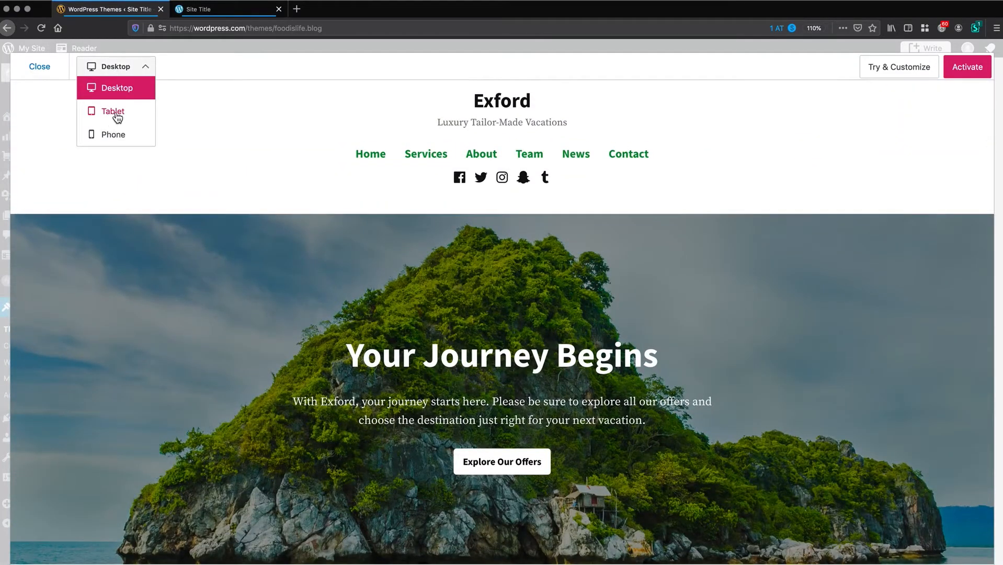
click(121, 116)
scroll(584, 252, down, 7)
scroll(585, 252, up, 8)
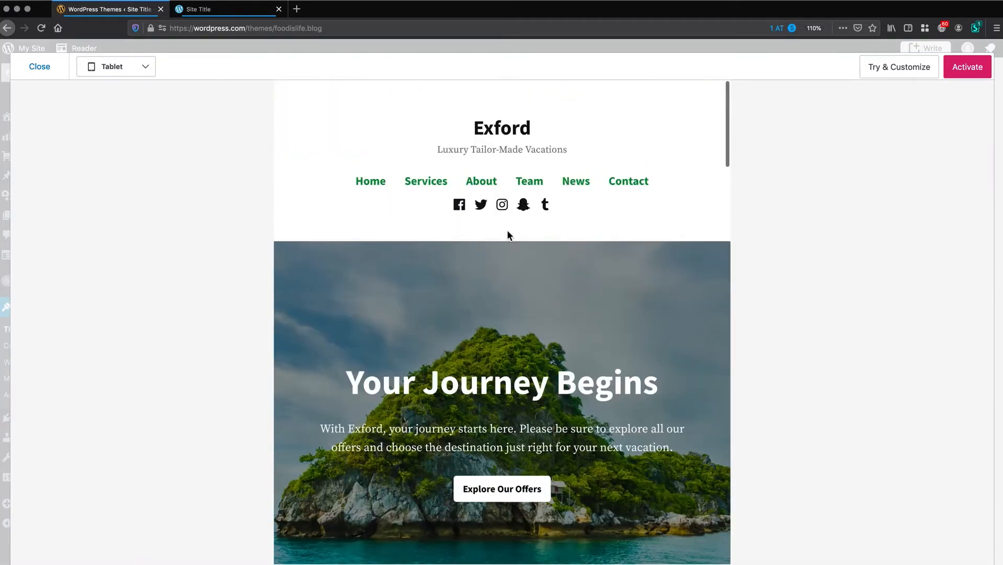
click(108, 72)
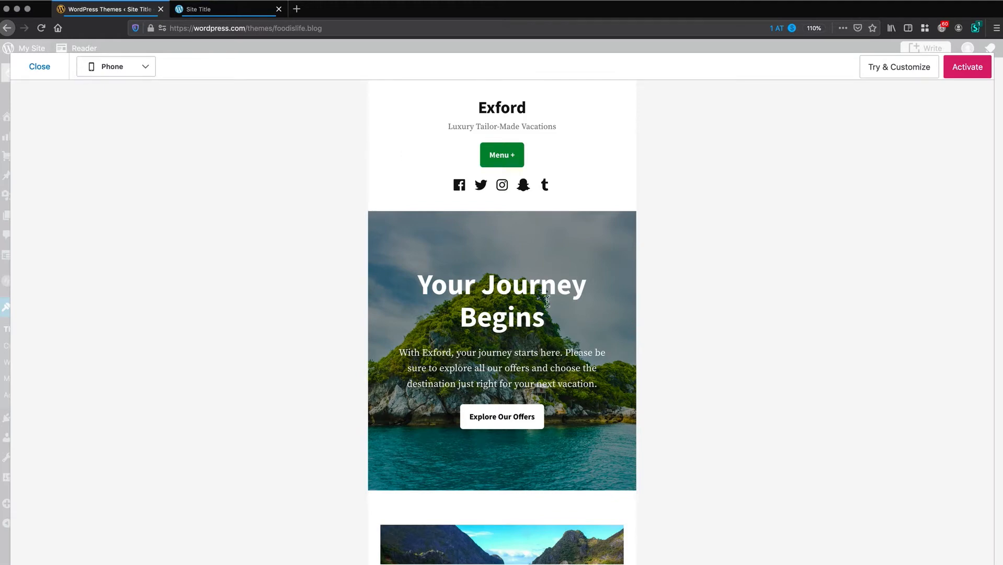
Activate the Exford theme with its own homepage content, making the existing homepage a draft
click(963, 72)
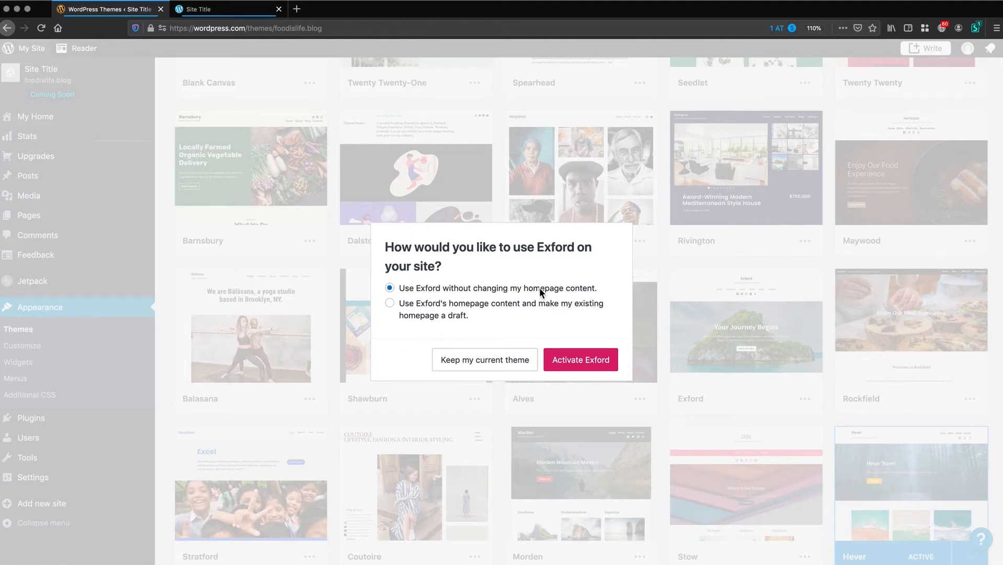
click(436, 313)
click(584, 363)
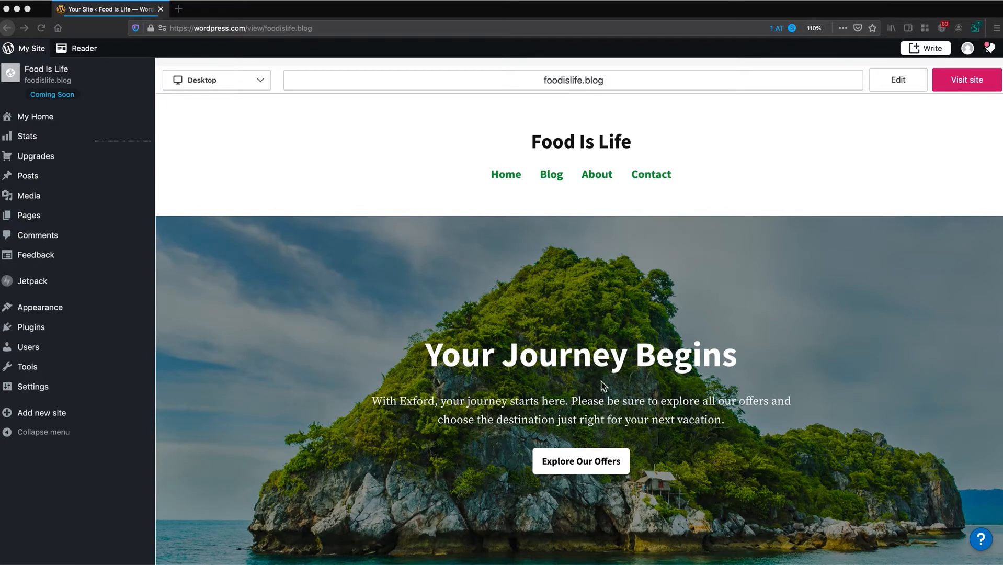
Open the published Home page from the site's page list for editing
scroll(657, 339, down, 3)
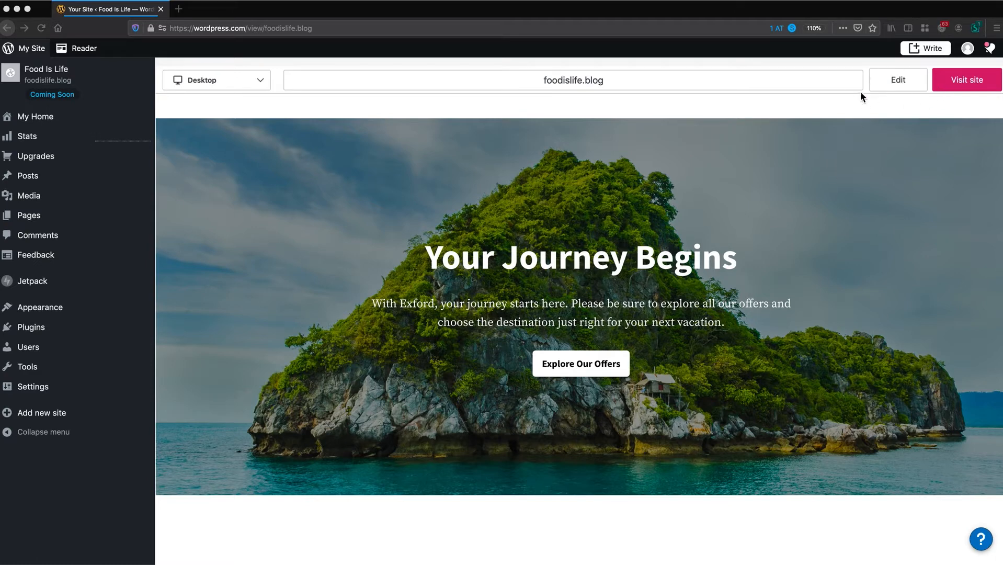
mouse_move(35, 219)
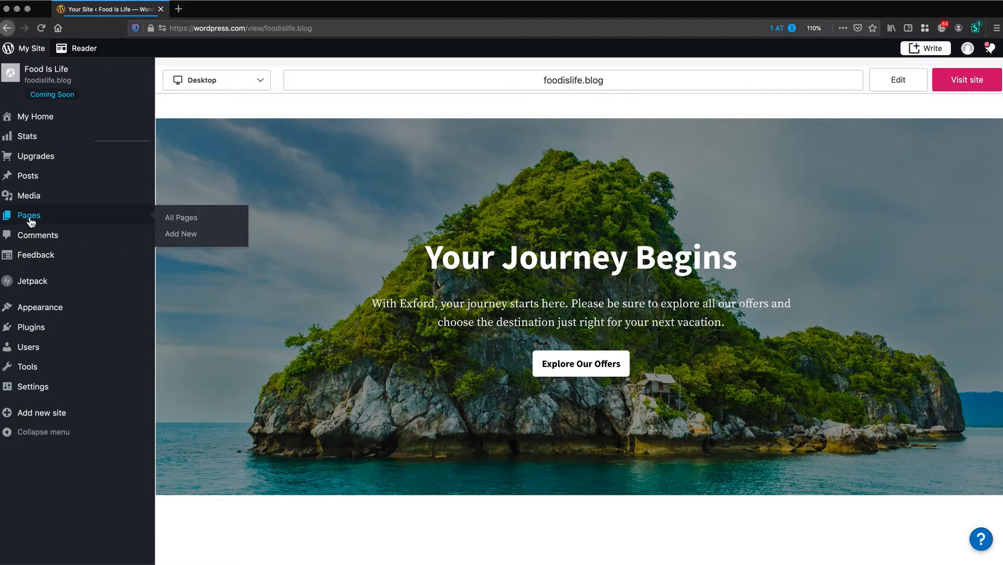
click(34, 220)
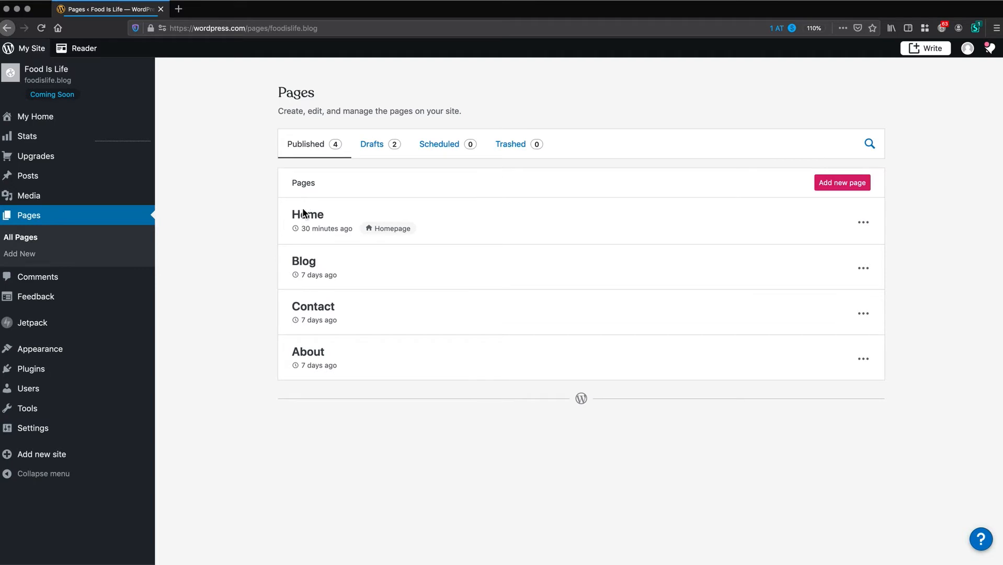
click(336, 231)
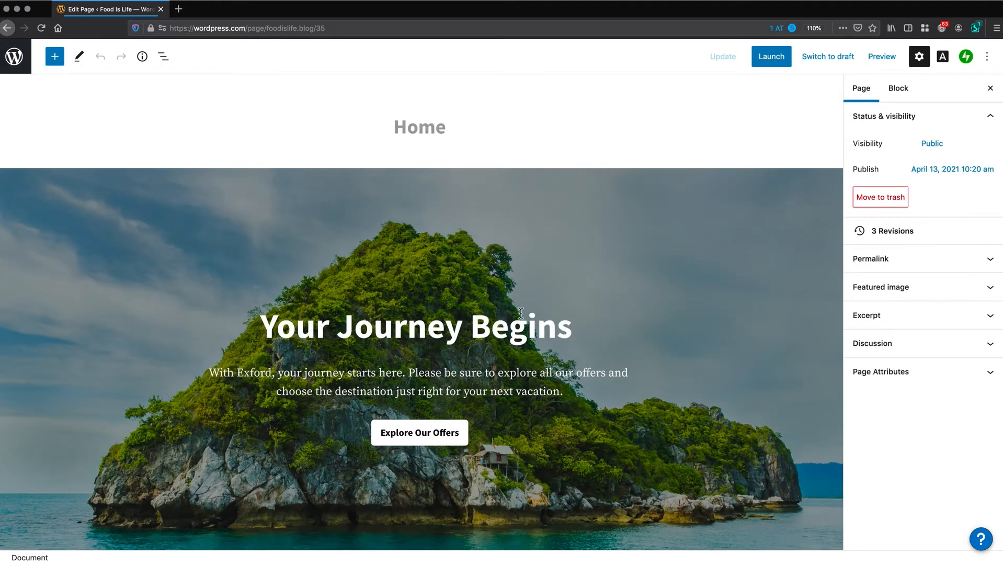
Examine the Home page's cover section by selecting its heading block and its paragraph block
scroll(497, 344, down, 3)
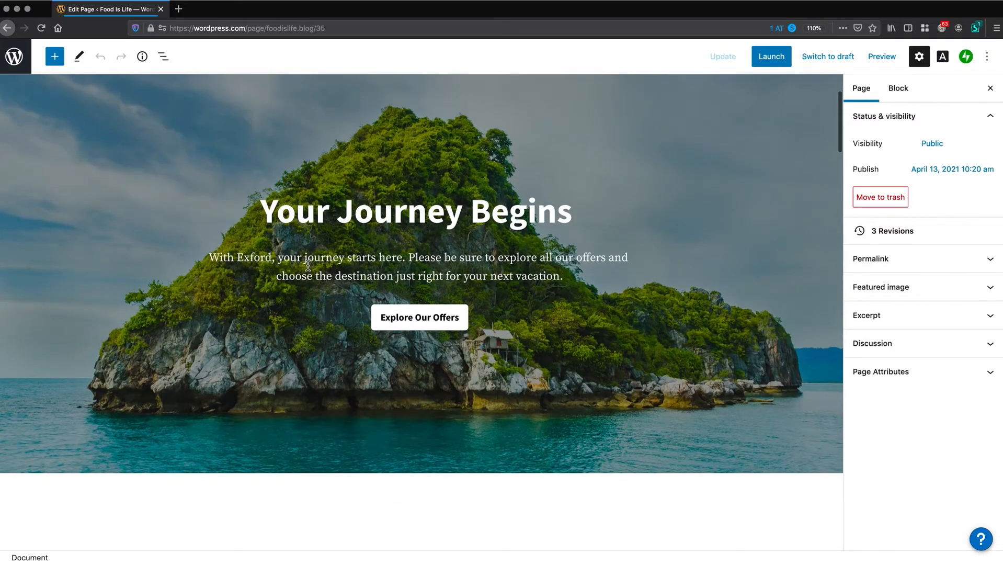
scroll(381, 250, down, 1)
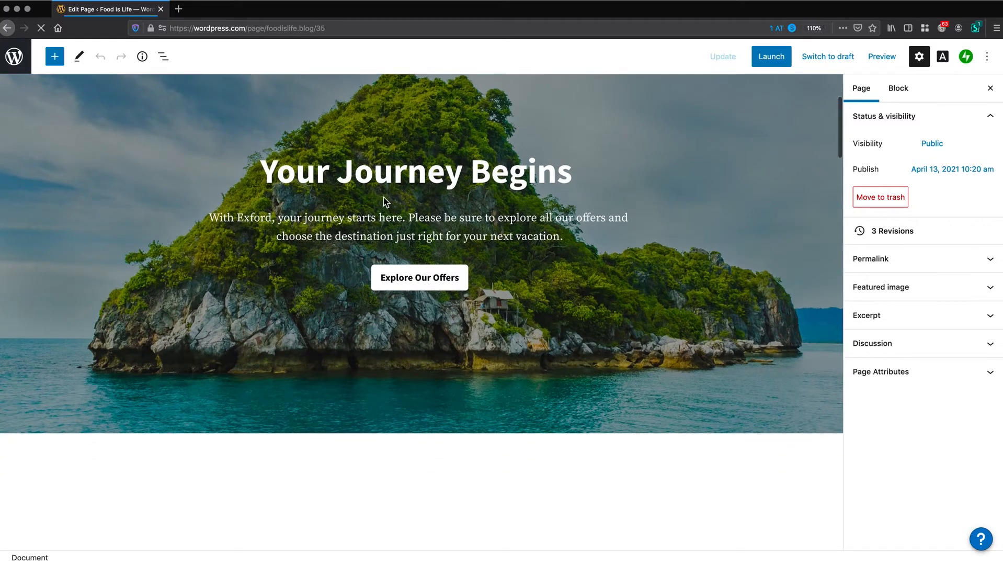
click(355, 175)
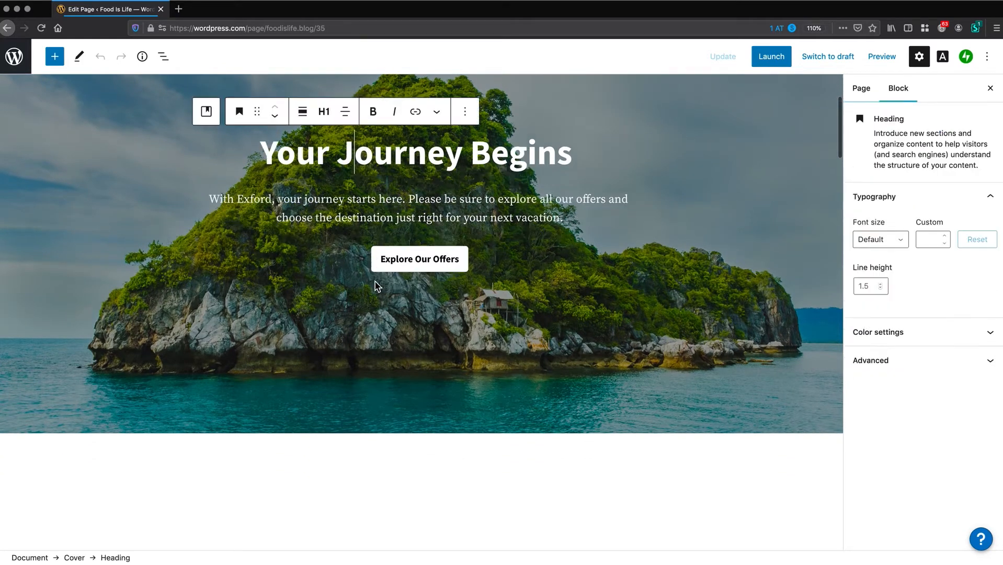
scroll(375, 283, down, 2)
click(348, 145)
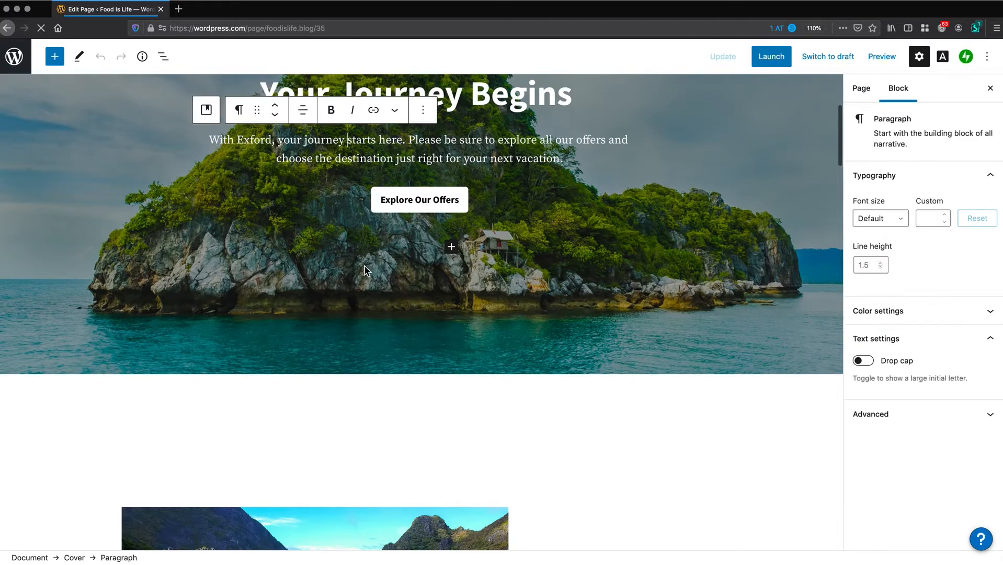
scroll(366, 188, up, 5)
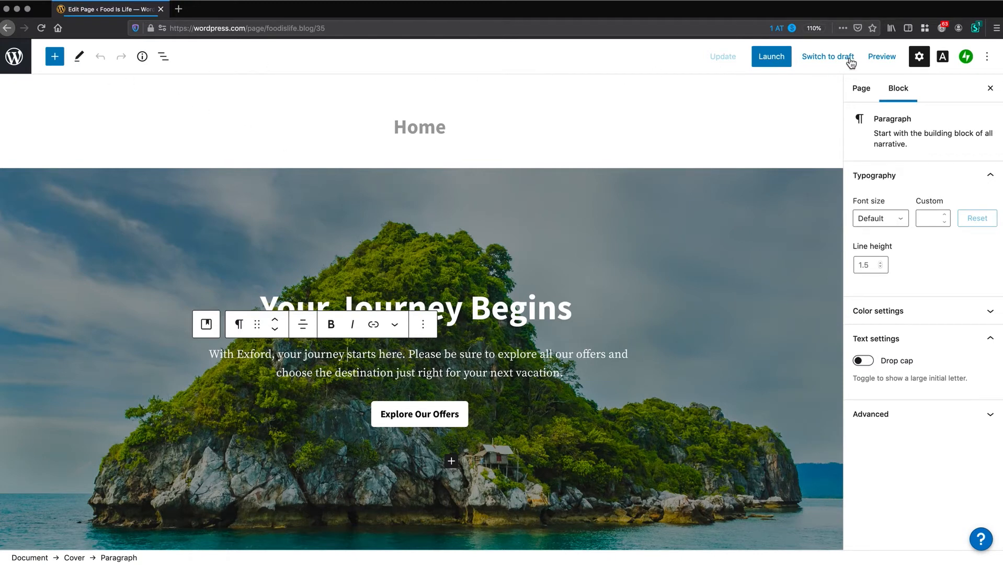
View the library of available blocks and the list view of the page's blocks, and select the cover heading
click(56, 57)
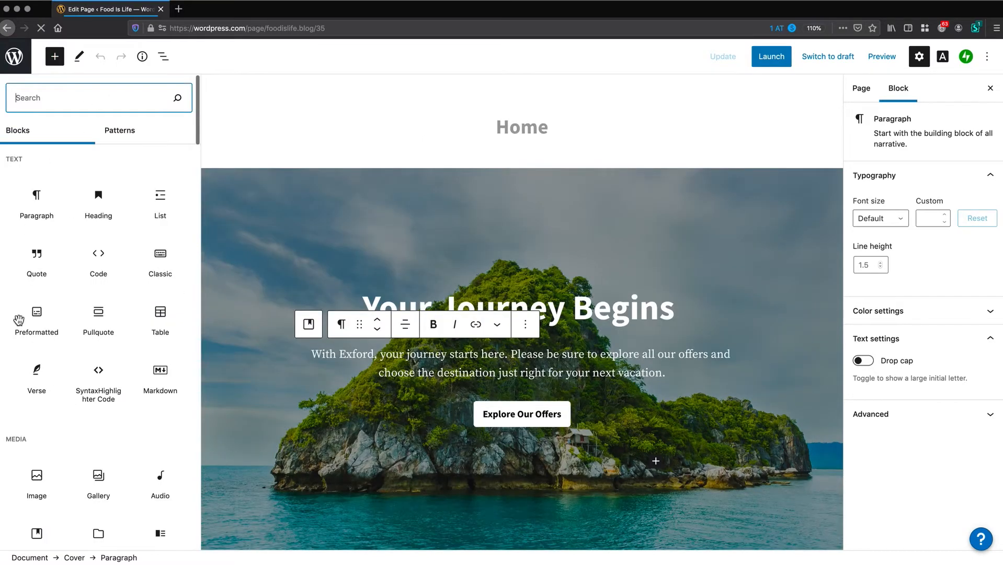
click(135, 131)
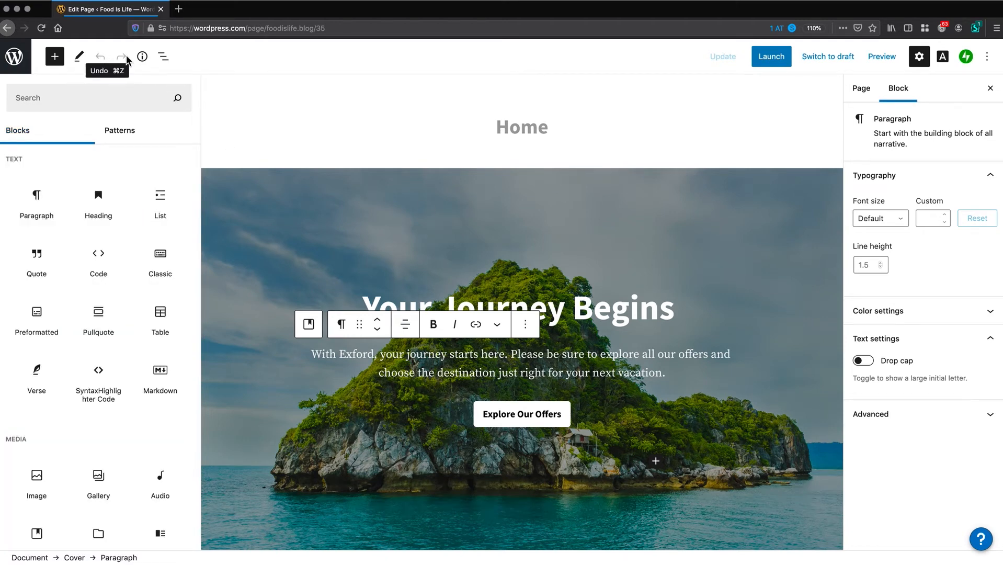
click(163, 57)
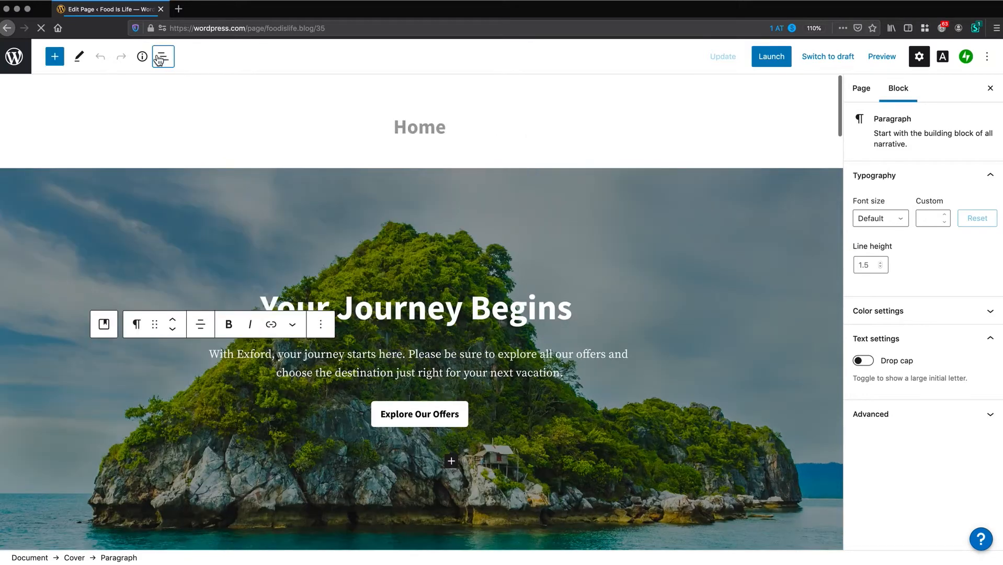
click(163, 57)
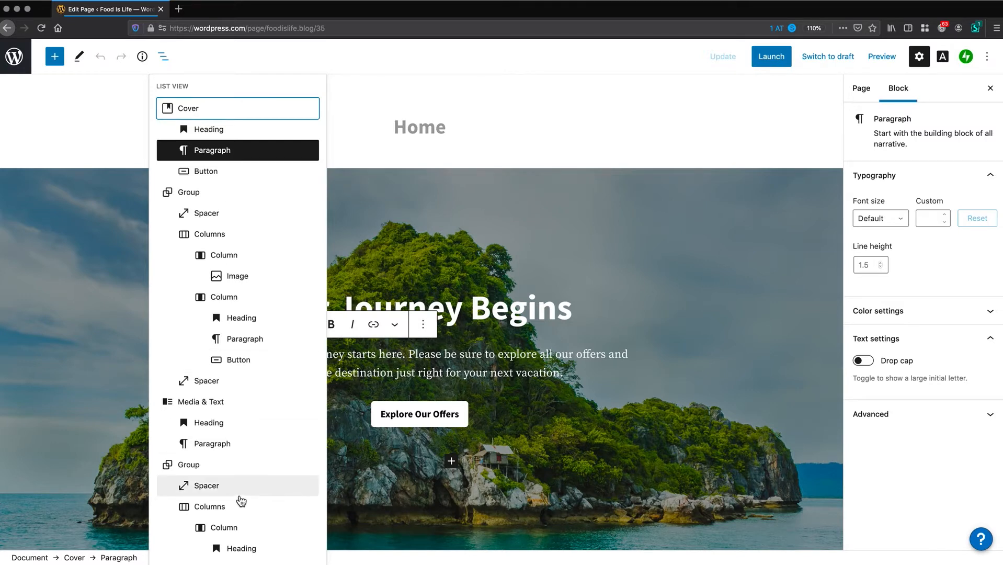
click(515, 319)
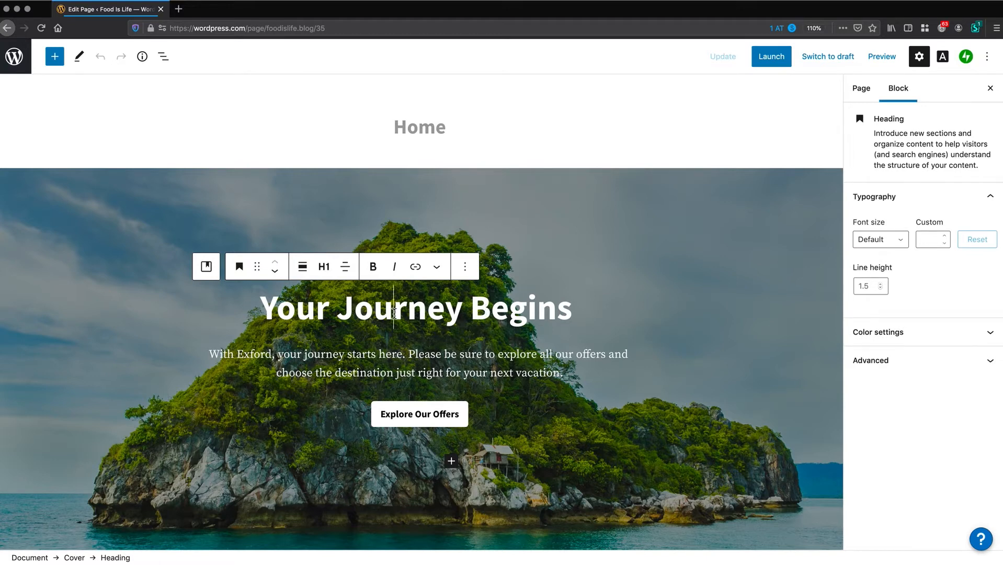
Select the Cover block behind the "Your Journey Begins" heading and turn on its fixed background
drag(275, 313, 527, 315)
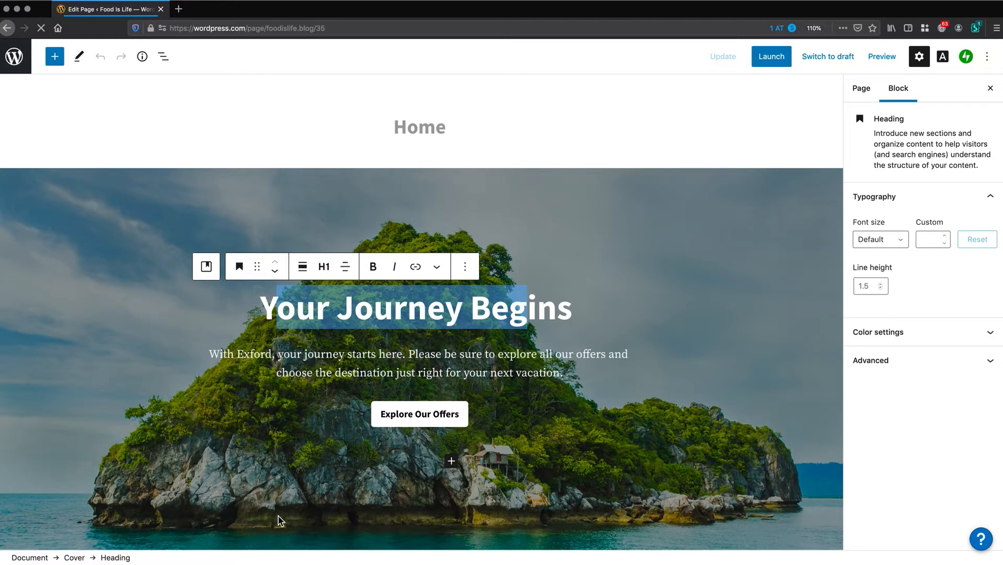
click(86, 558)
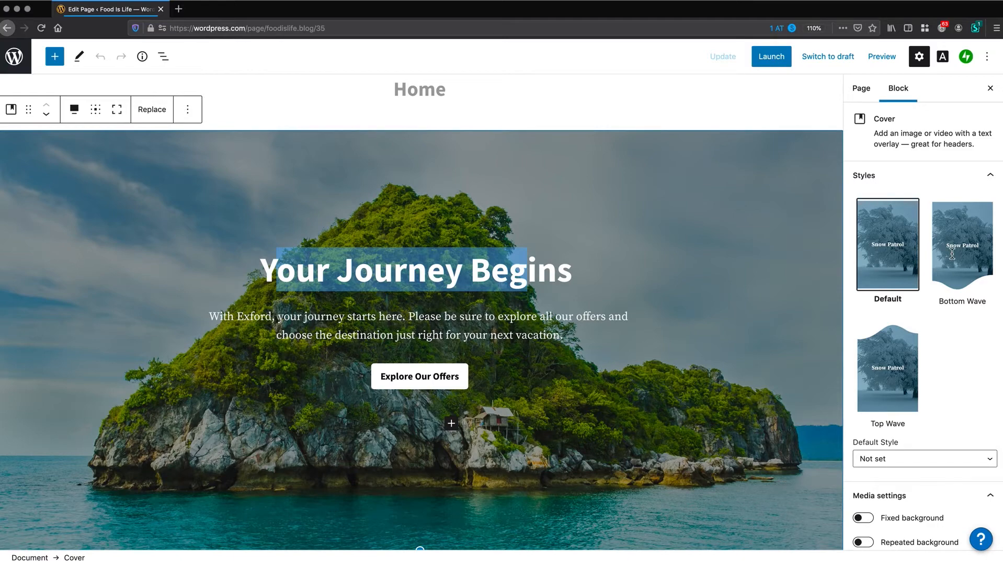
scroll(909, 262, down, 2)
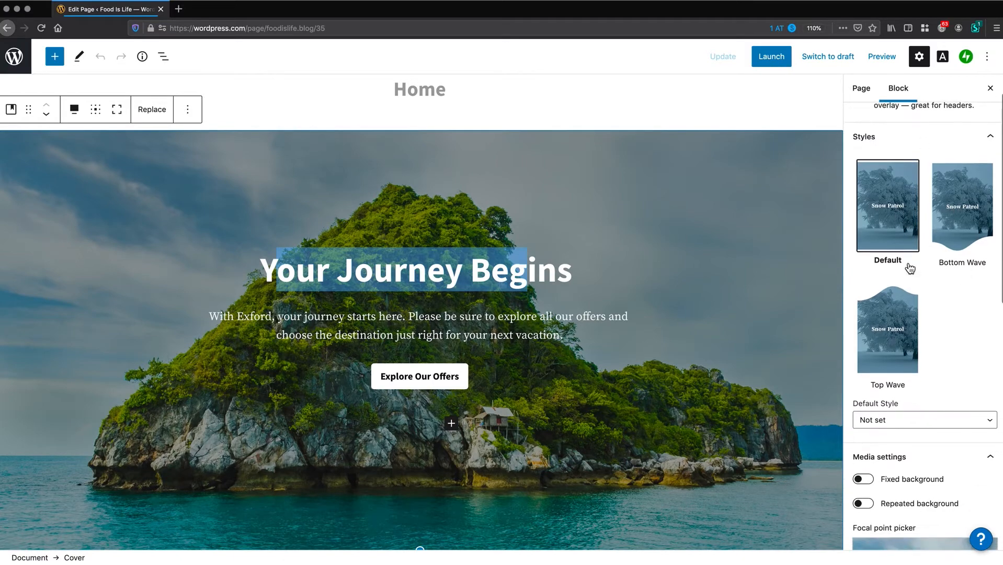
scroll(912, 267, down, 2)
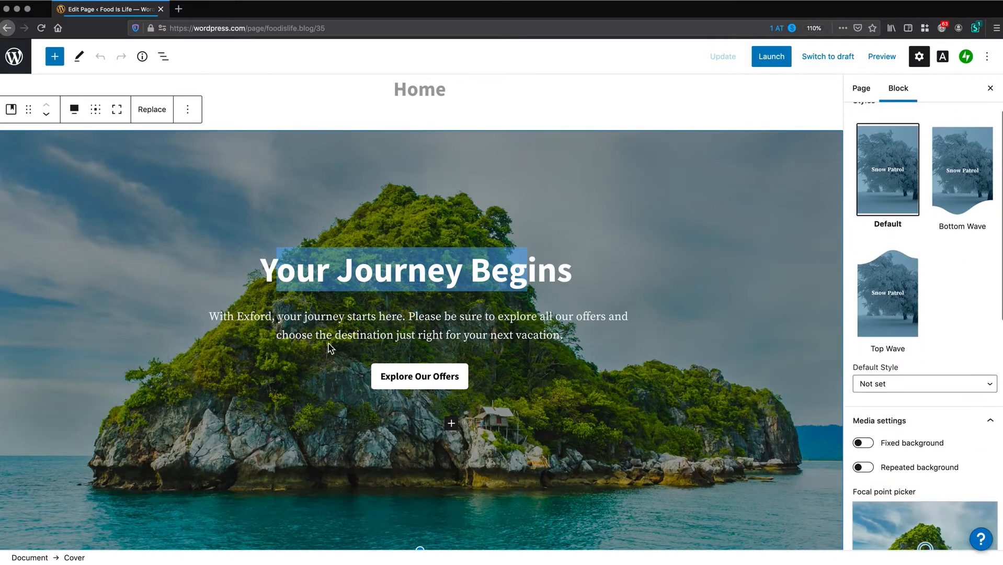
click(863, 442)
scroll(557, 424, down, 4)
scroll(556, 424, up, 5)
scroll(558, 428, down, 4)
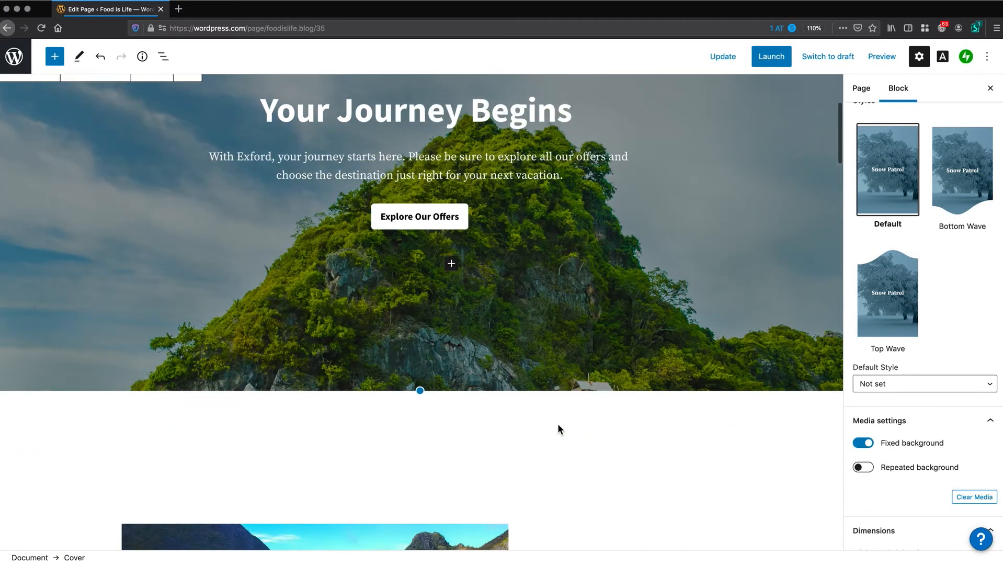
scroll(557, 427, up, 4)
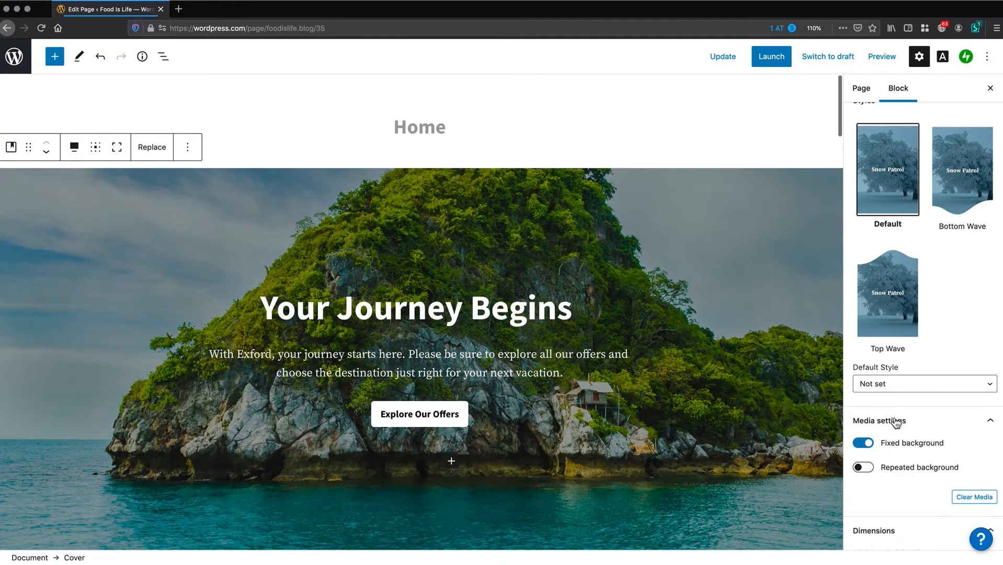
Set the cover's overlay opacity to 60
scroll(894, 421, down, 5)
scroll(897, 422, down, 3)
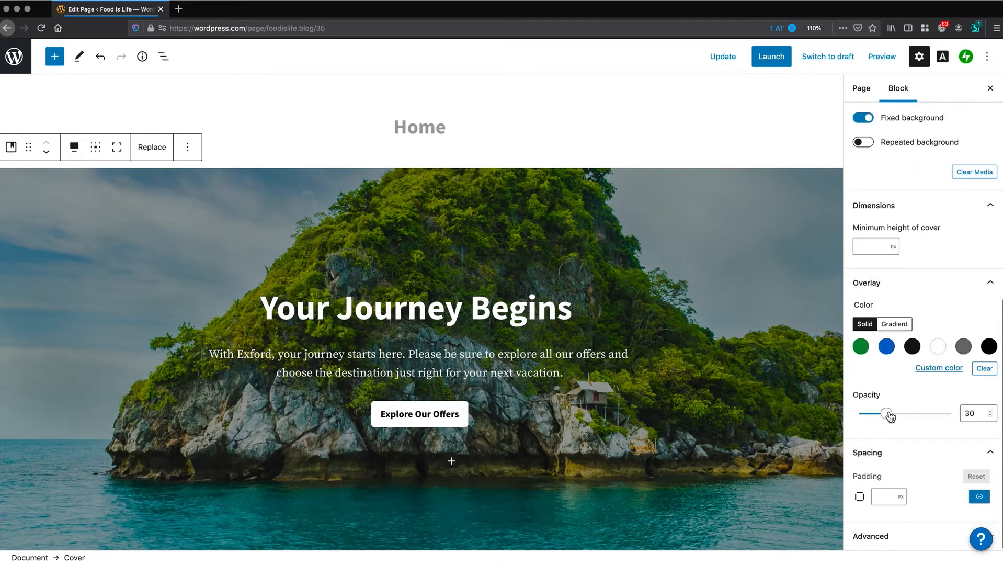
click(922, 417)
click(920, 420)
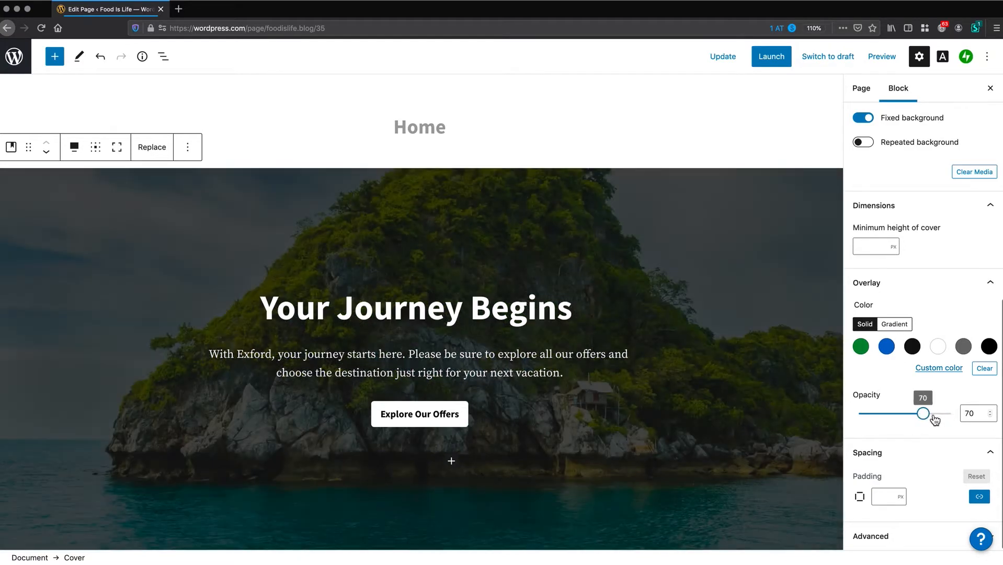
click(913, 418)
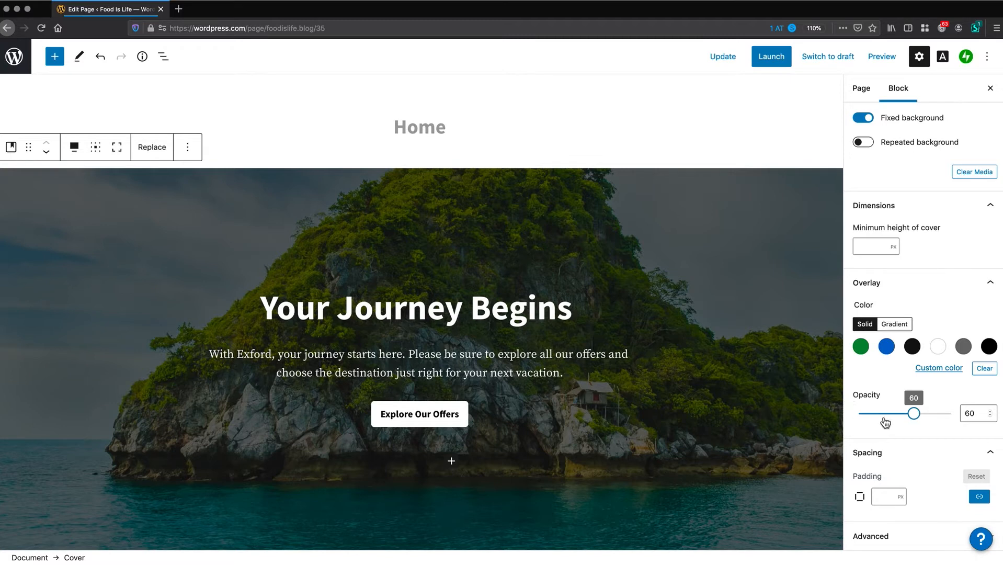
Examine the cover heading's typography settings and how the cover looks against the section below it
scroll(538, 309, down, 1)
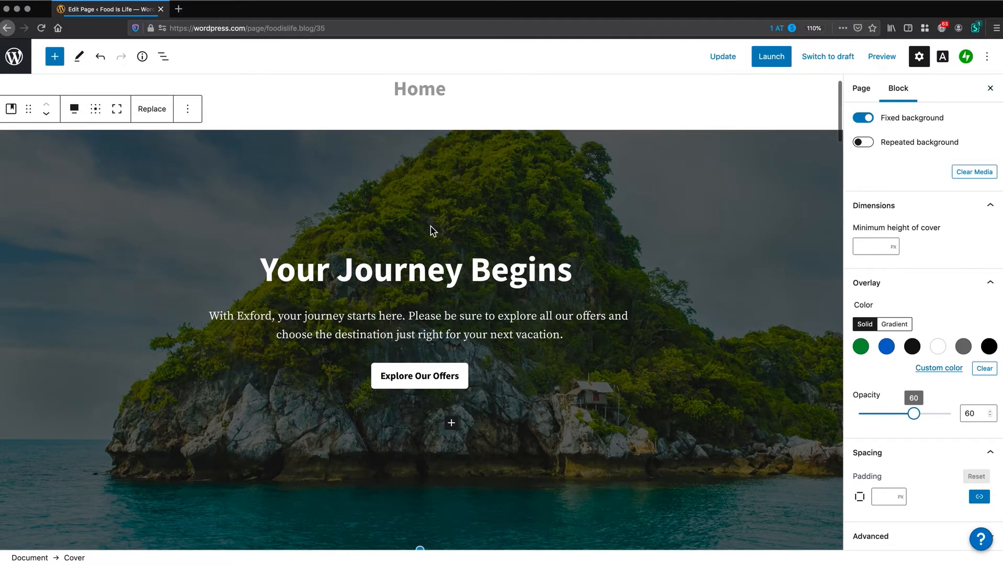
click(315, 271)
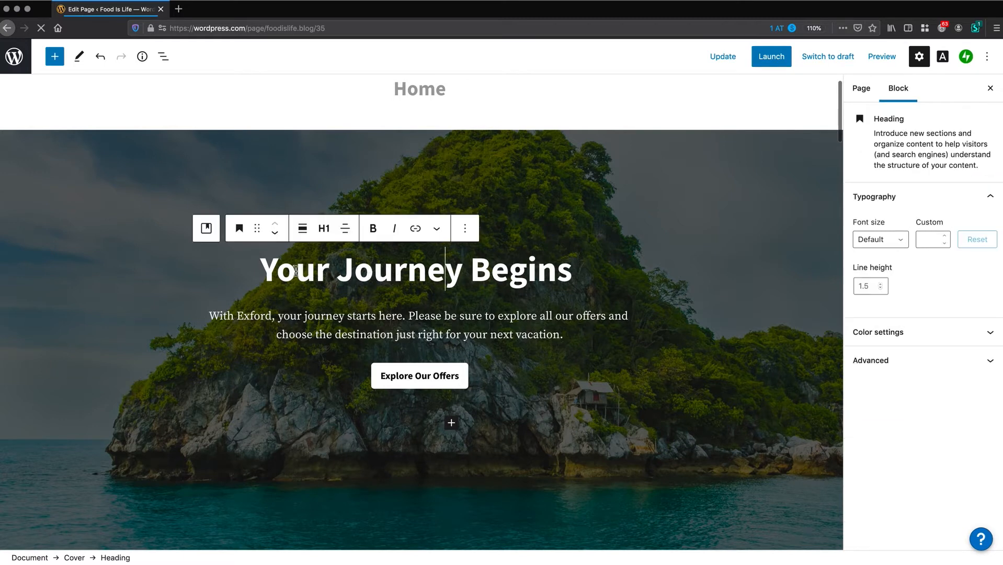
drag(285, 271, 539, 276)
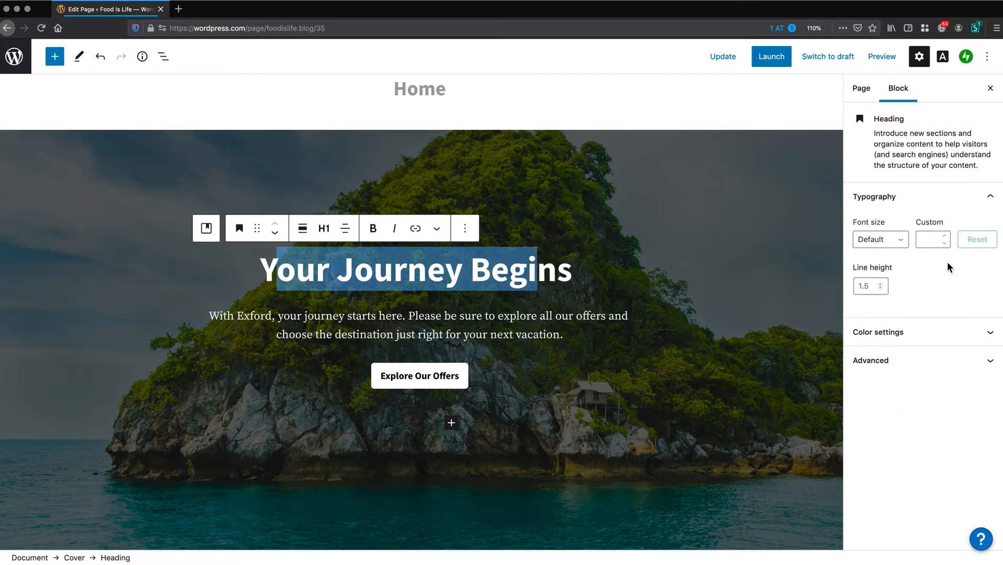
click(586, 273)
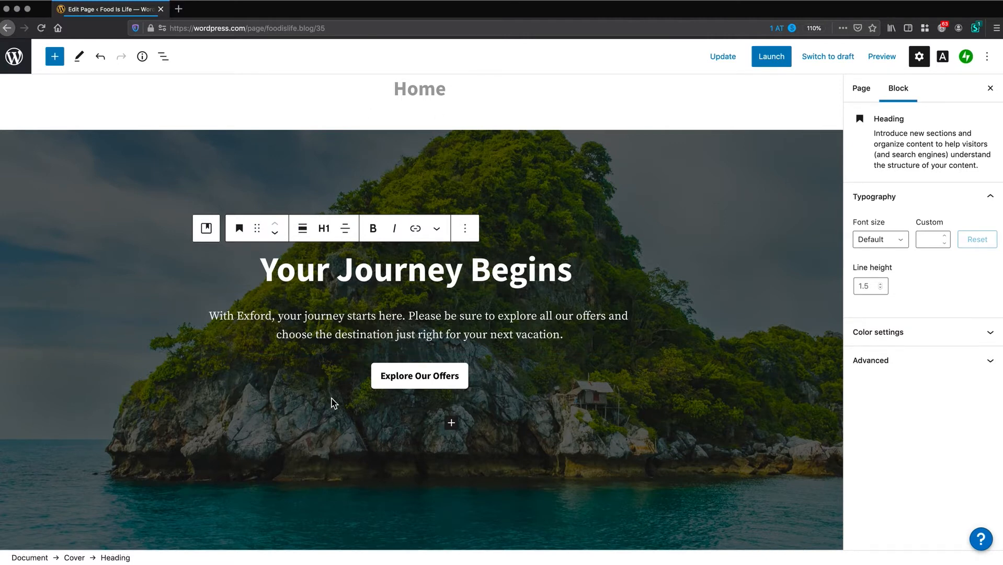
scroll(383, 392, up, 2)
scroll(382, 388, down, 5)
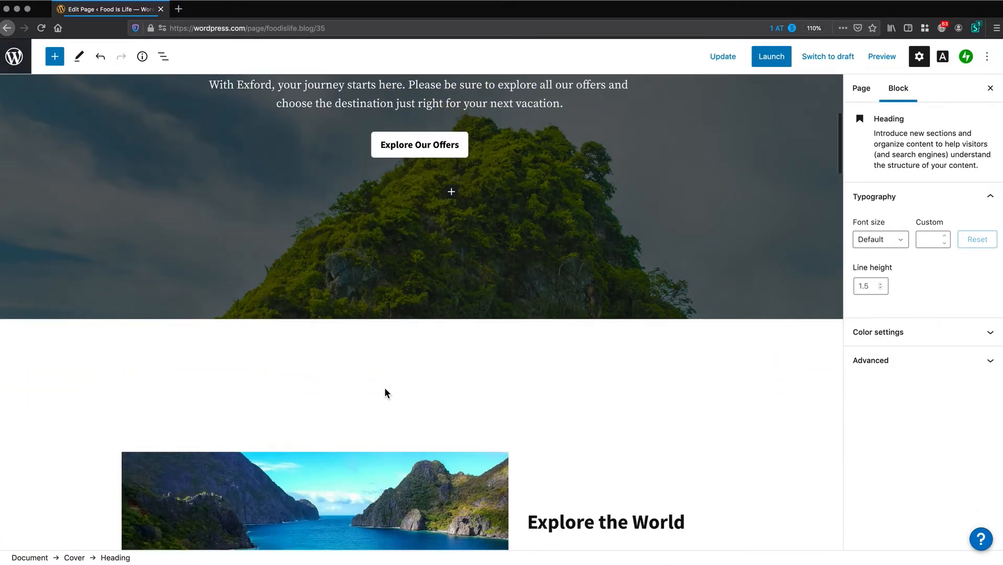
scroll(385, 387, up, 5)
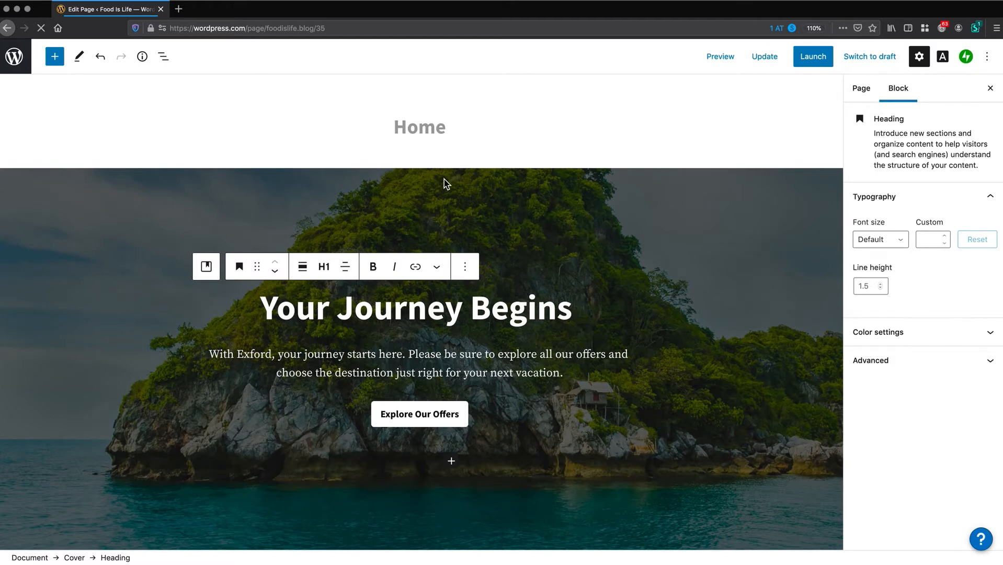
Replace the cover's background with a Pexels free photo found under "food", showing a salad bowl and two small bowls on an orange surface
click(444, 183)
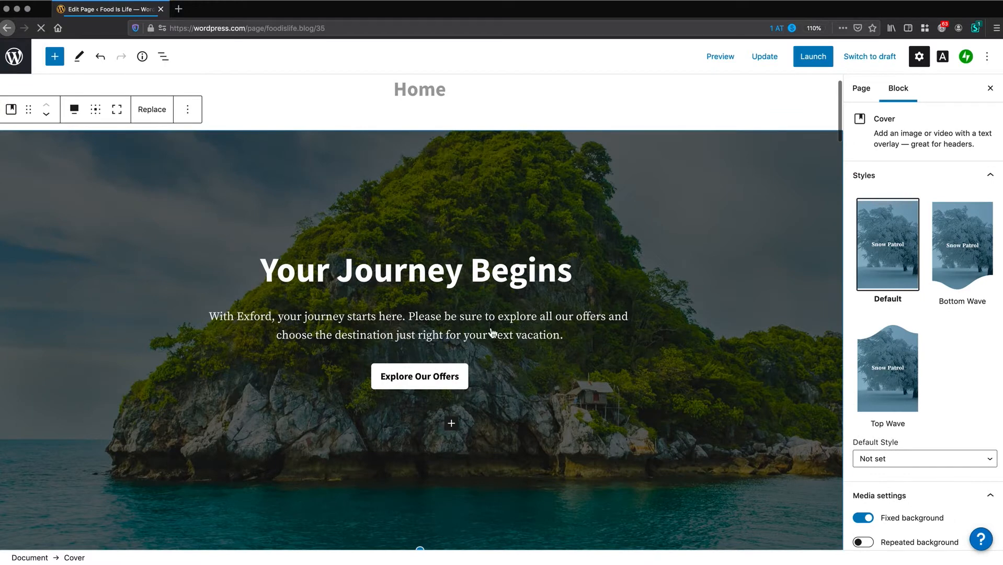
click(151, 110)
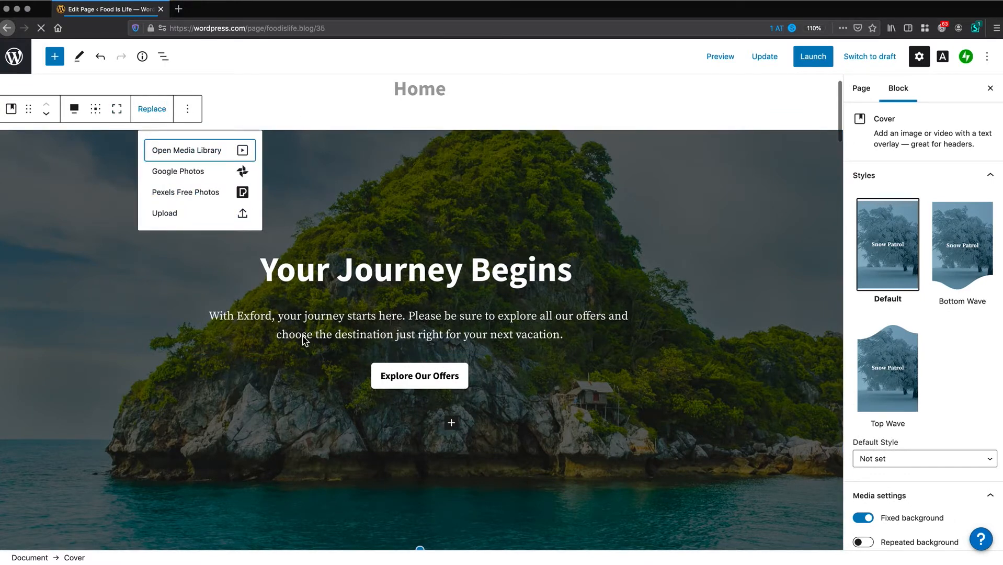
click(189, 195)
text(food)
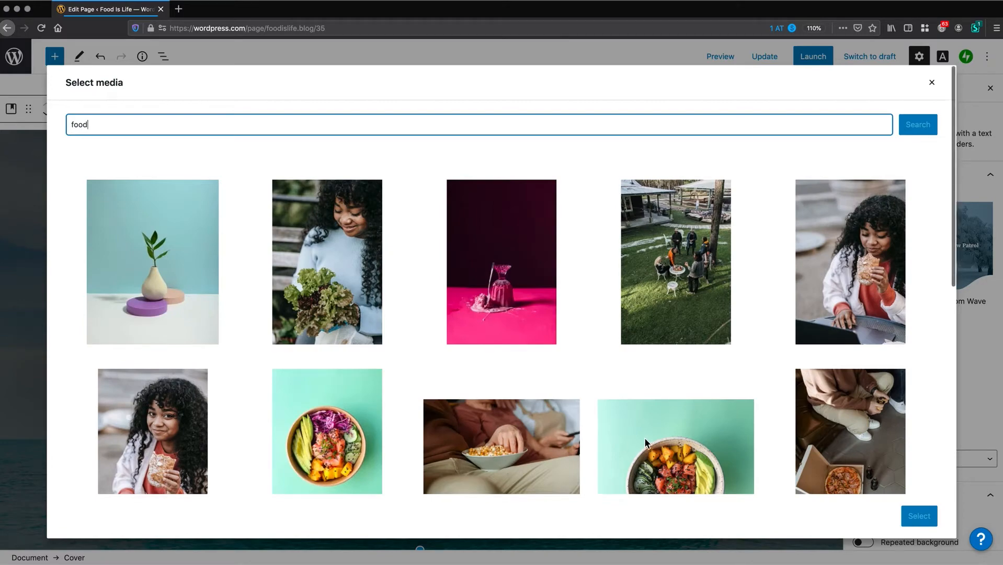
scroll(645, 442, down, 6)
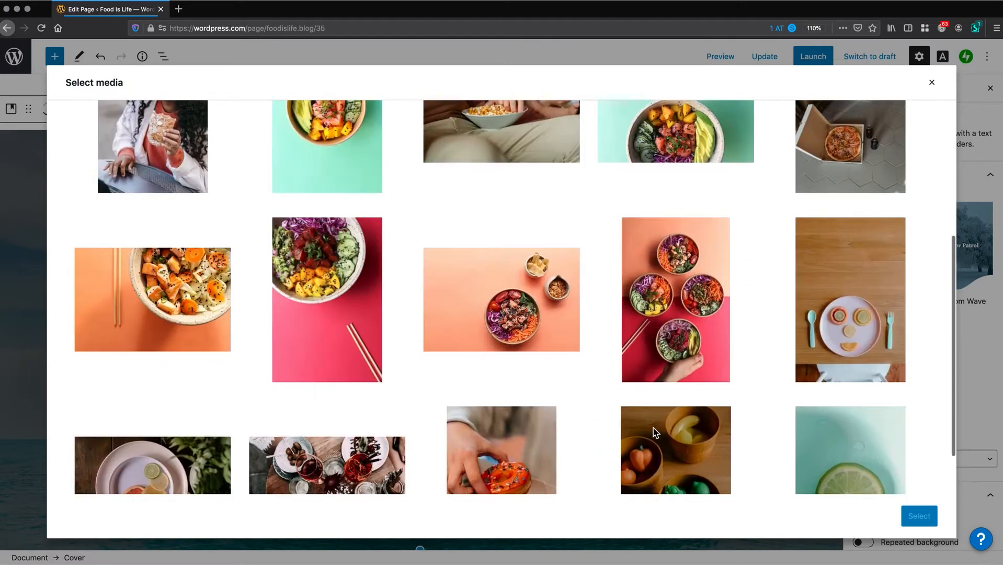
click(493, 296)
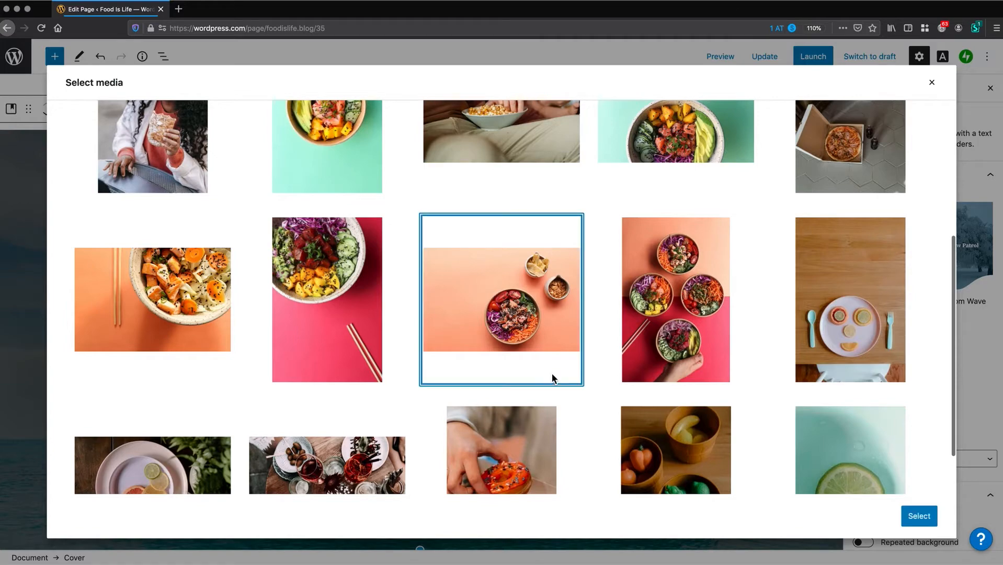
click(918, 514)
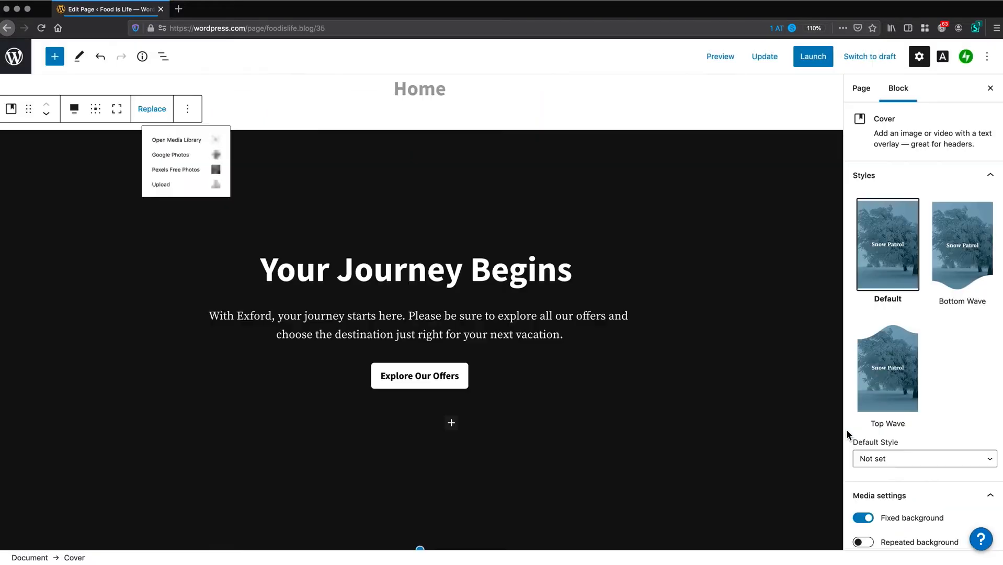
scroll(633, 342, down, 3)
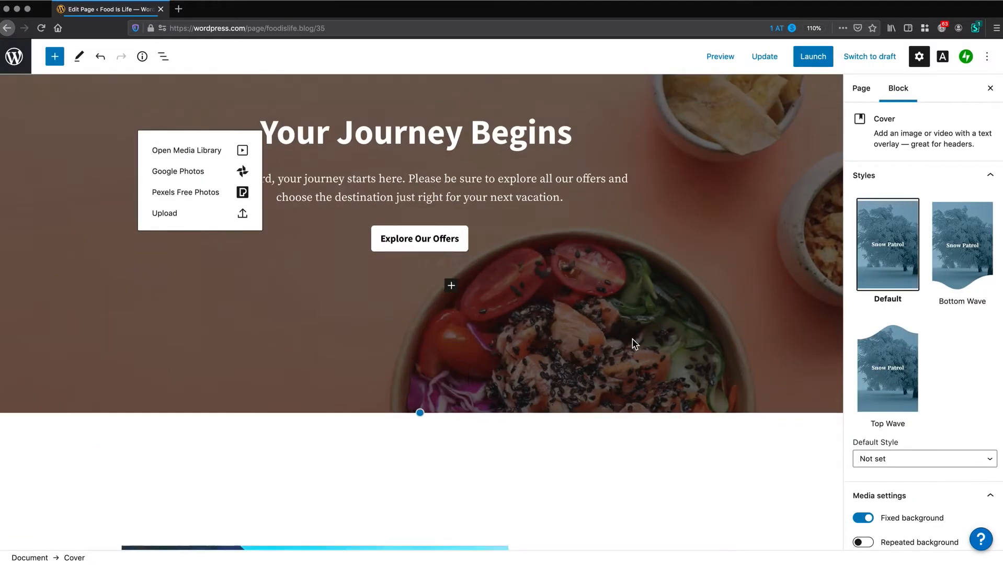
scroll(635, 343, up, 4)
scroll(703, 378, down, 3)
scroll(703, 378, up, 2)
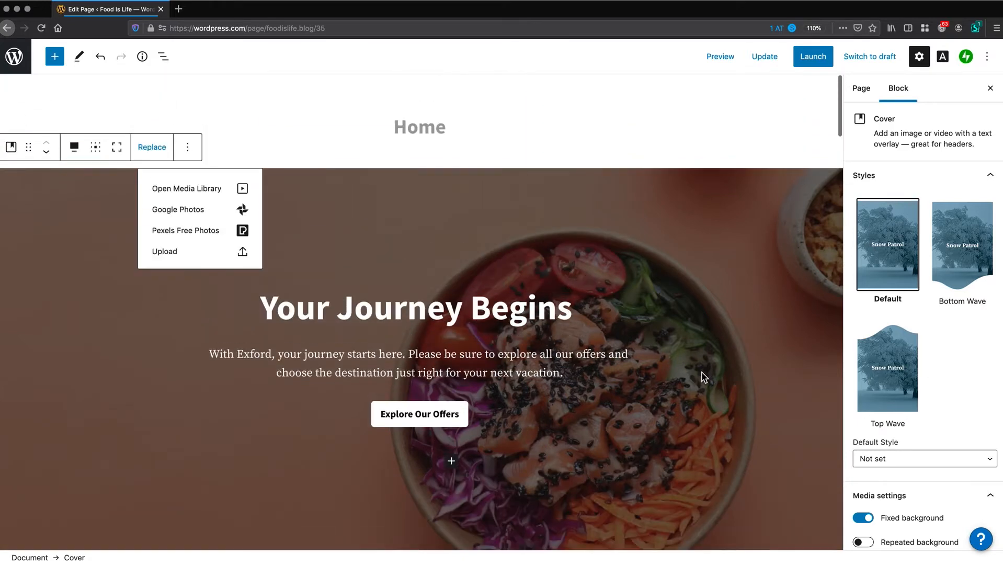
Change the cover heading to "Welcome to Food Is Life"
click(334, 312)
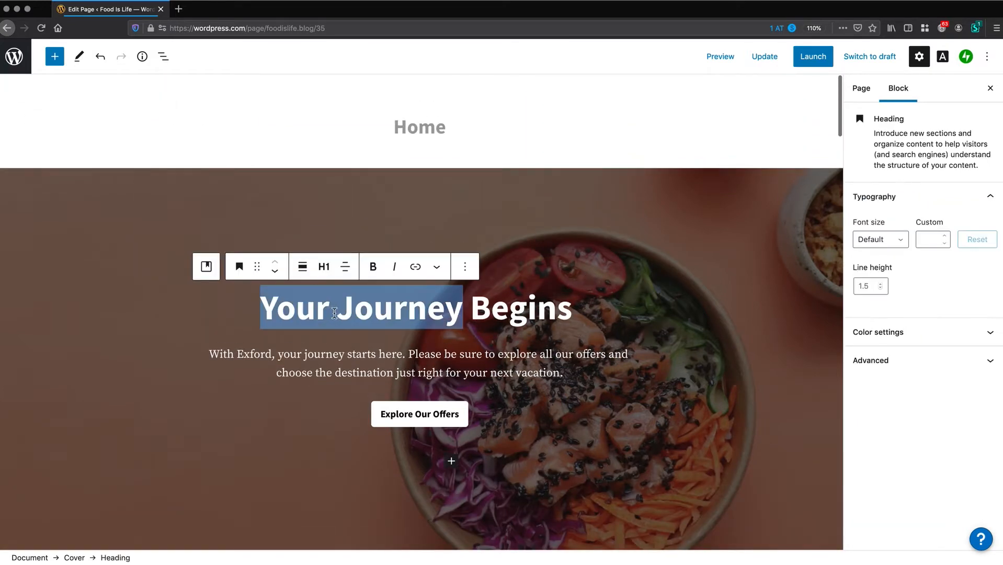
triple_click(335, 312)
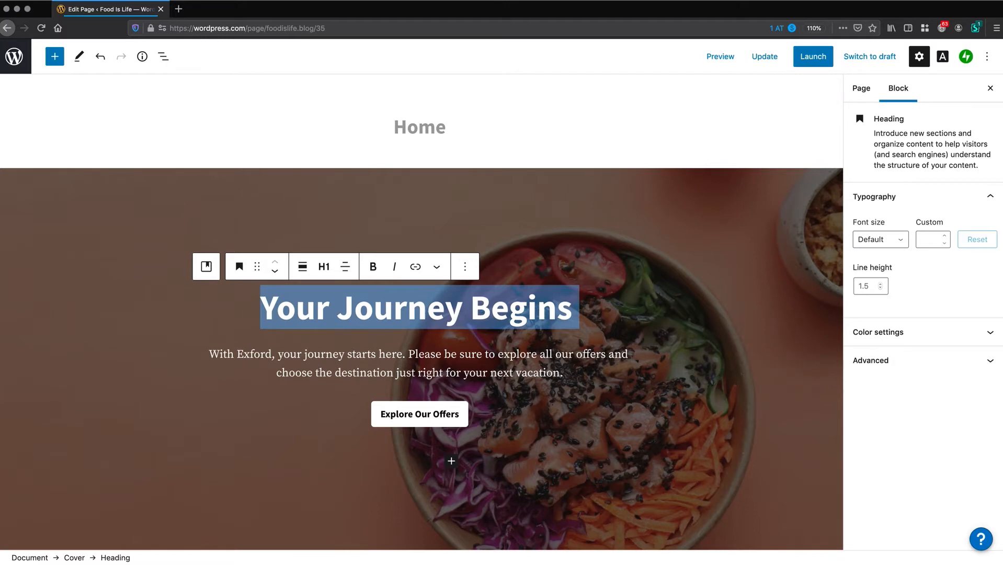
text(Welcome to Food Is Life)
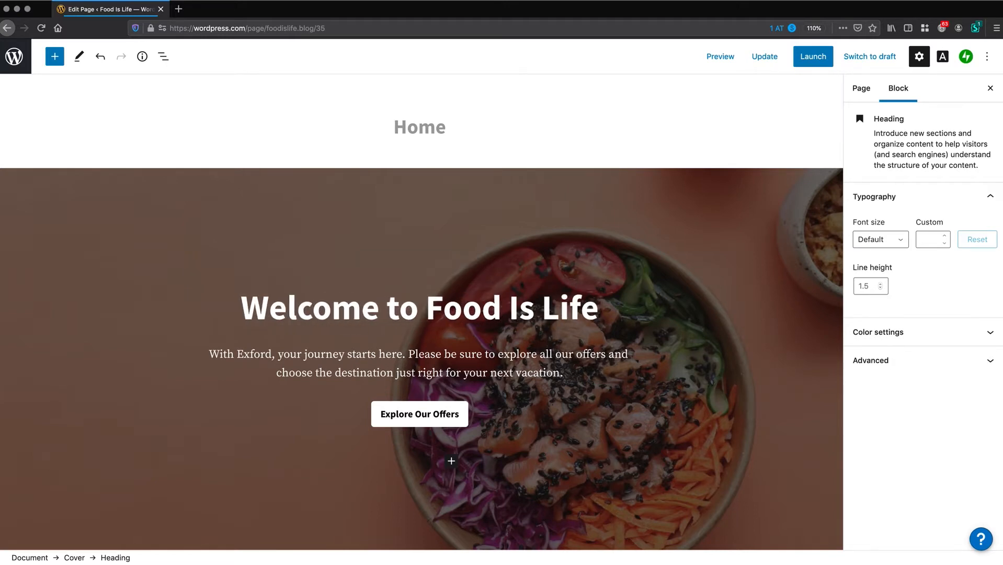
Change the cover button's label to "Explore Our Recipes"
scroll(334, 314, down, 2)
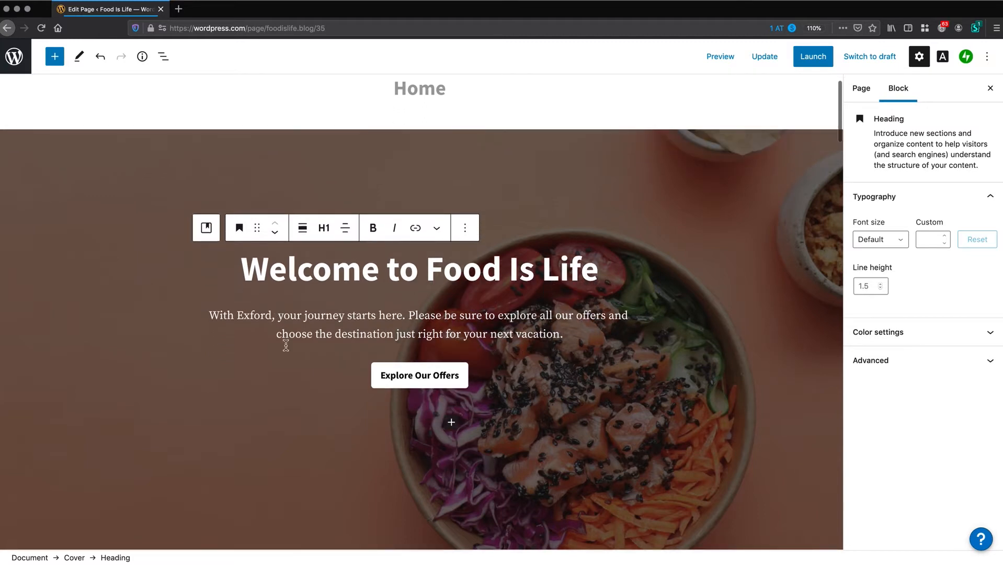
scroll(581, 444, down, 4)
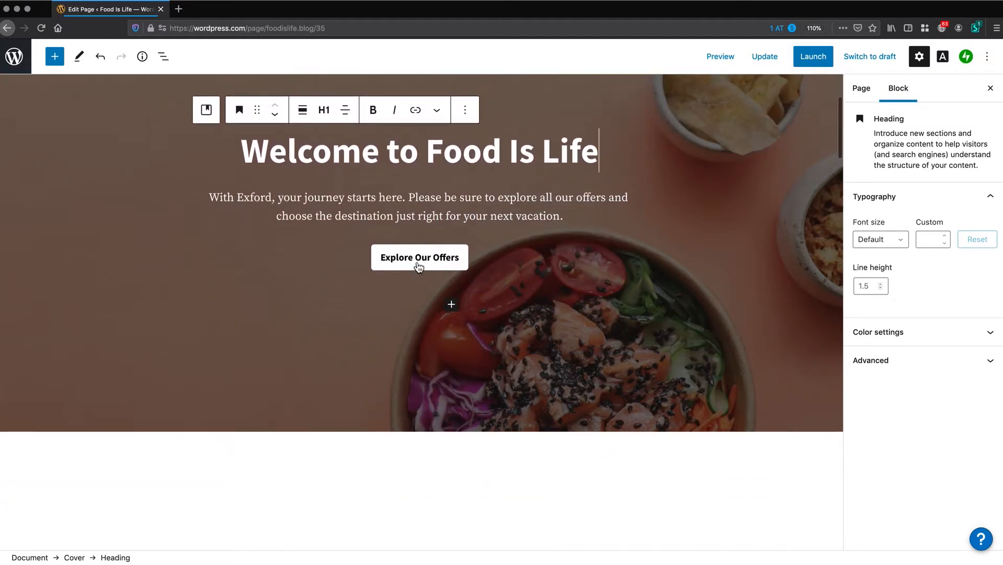
click(418, 265)
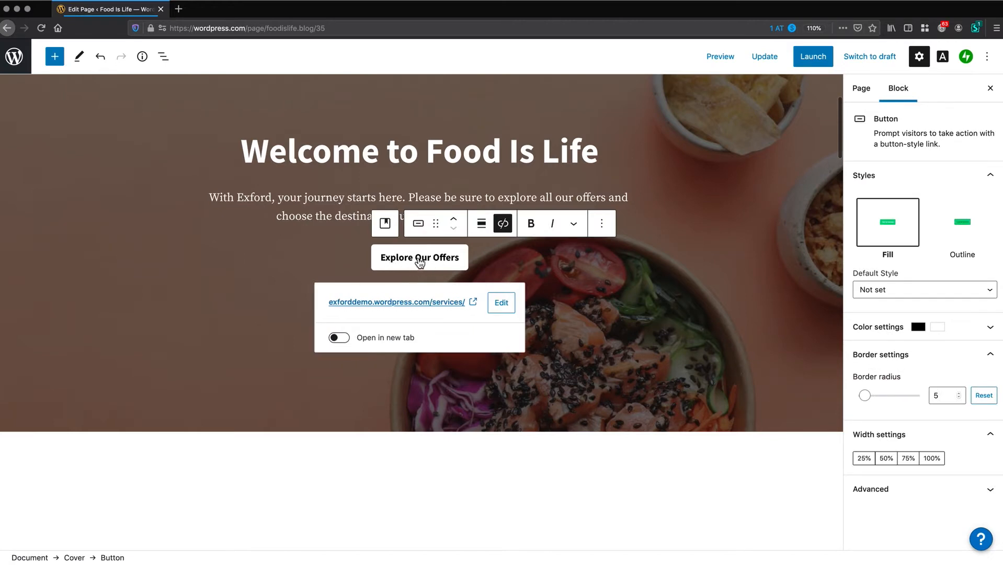
double_click(449, 262)
text(Recipes)
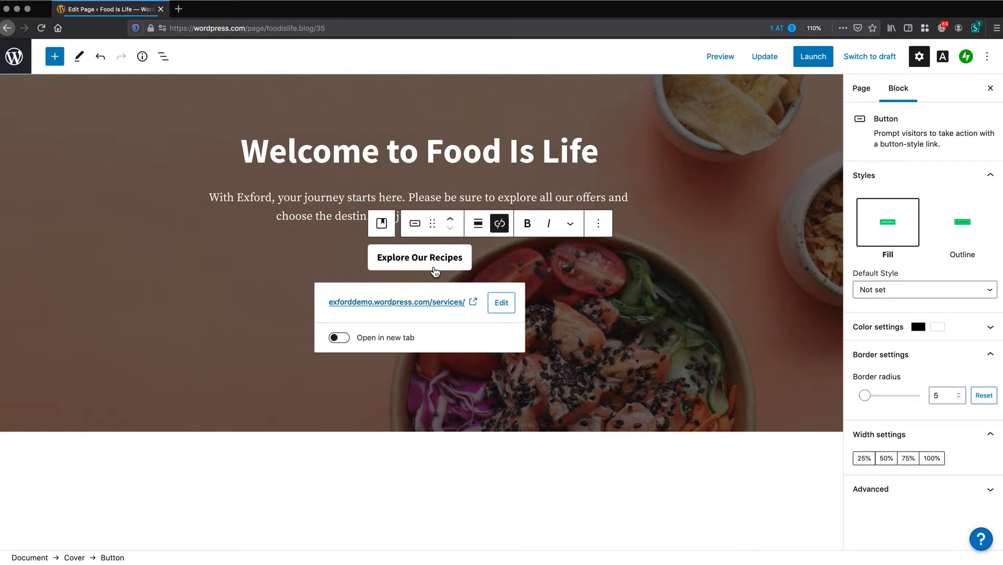
click(570, 270)
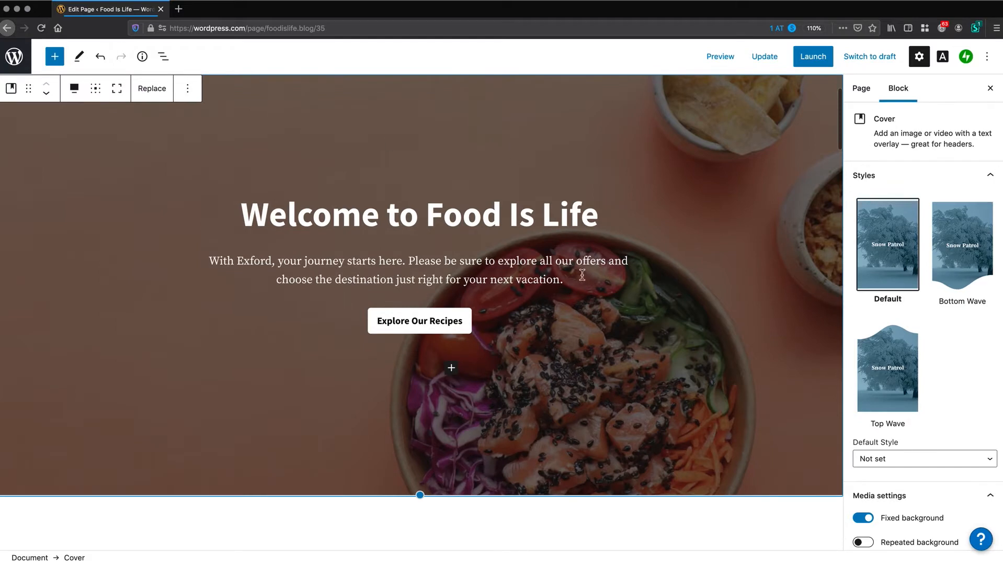
Review the edited cover section and the "Explore the World" section below it
scroll(620, 327, up, 5)
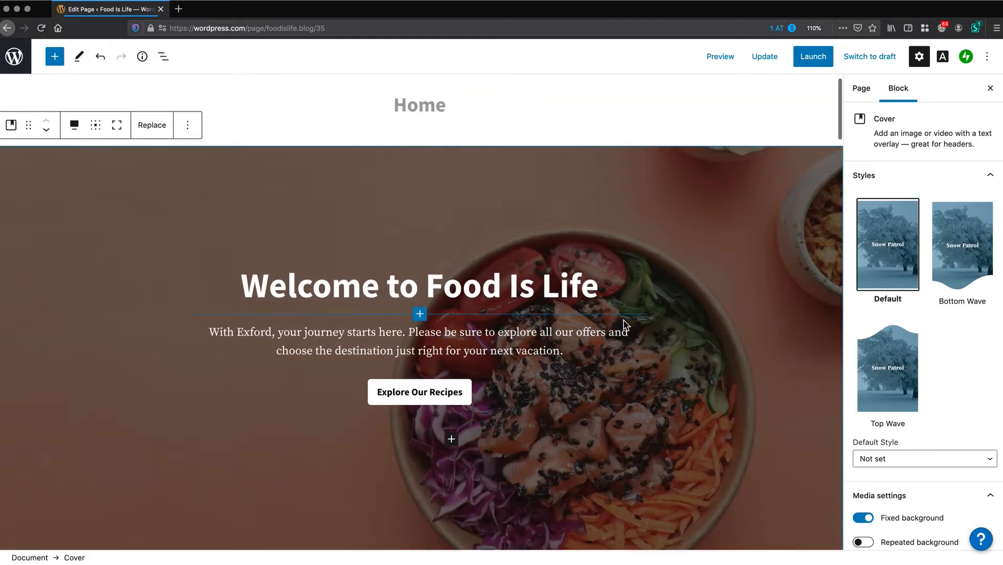
scroll(624, 320, down, 10)
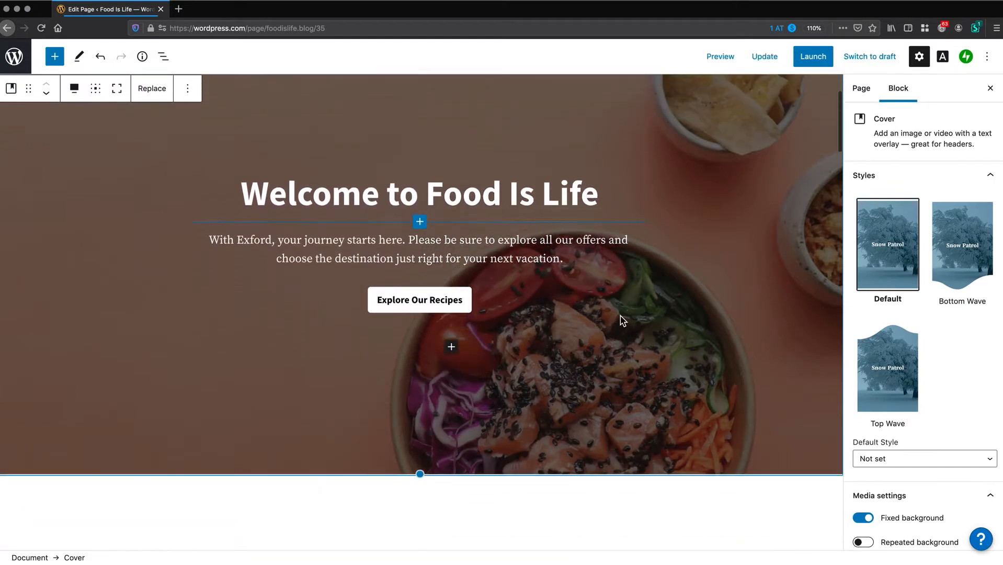
scroll(622, 319, down, 4)
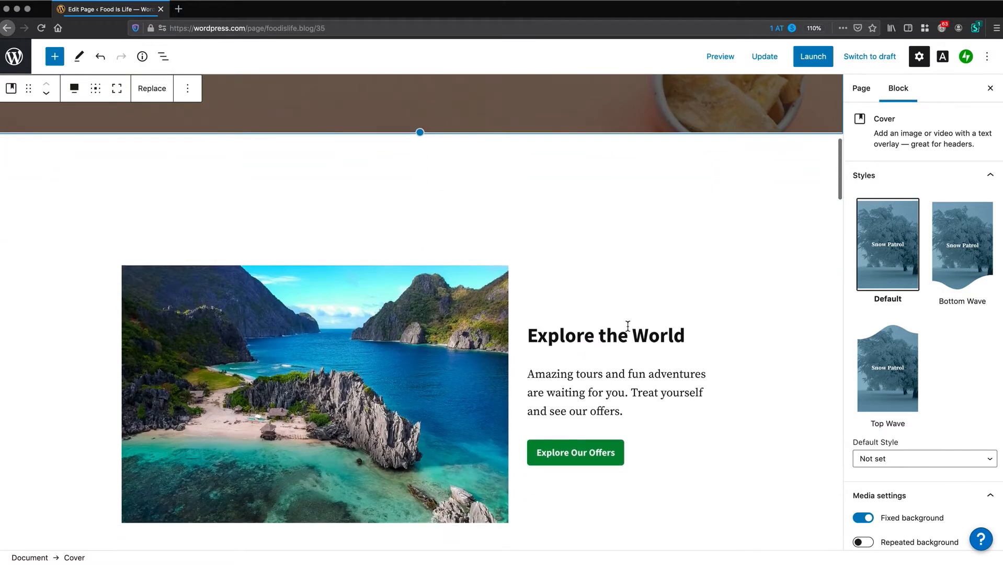
scroll(631, 339, down, 2)
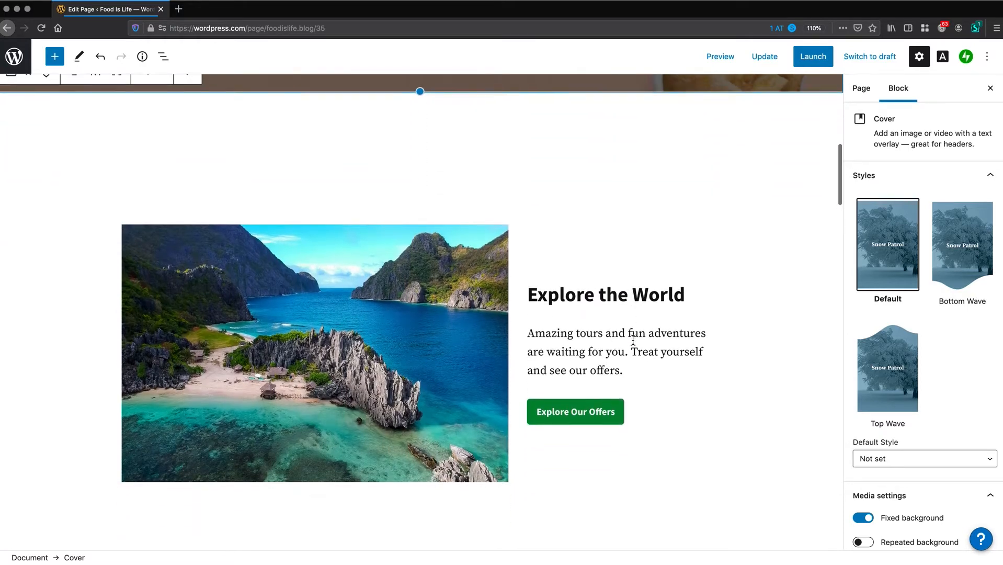
Insert a Subscription Form block between the cover and the "Explore the World" section, and give its button the orange gradient background
scroll(632, 334, up, 3)
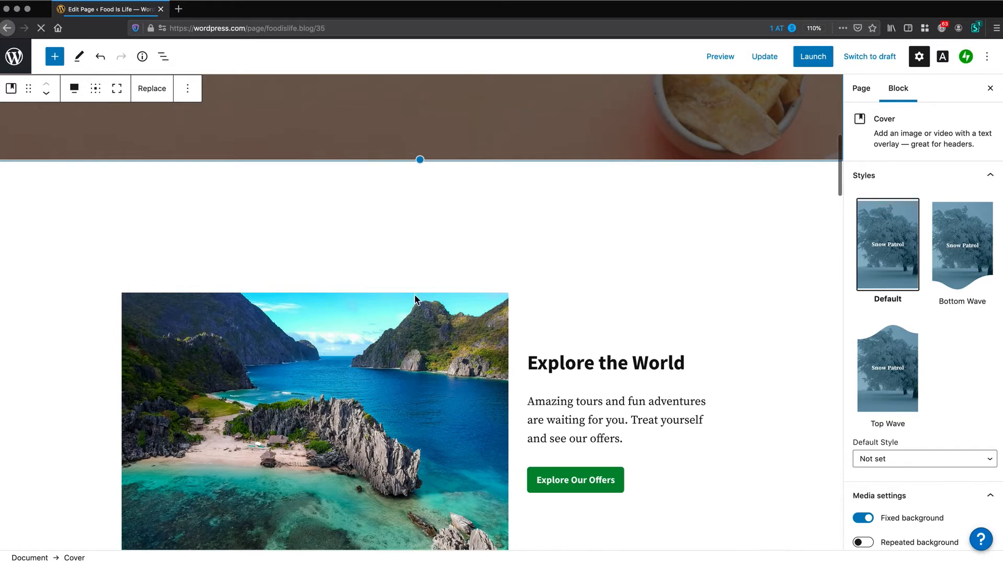
mouse_move(422, 265)
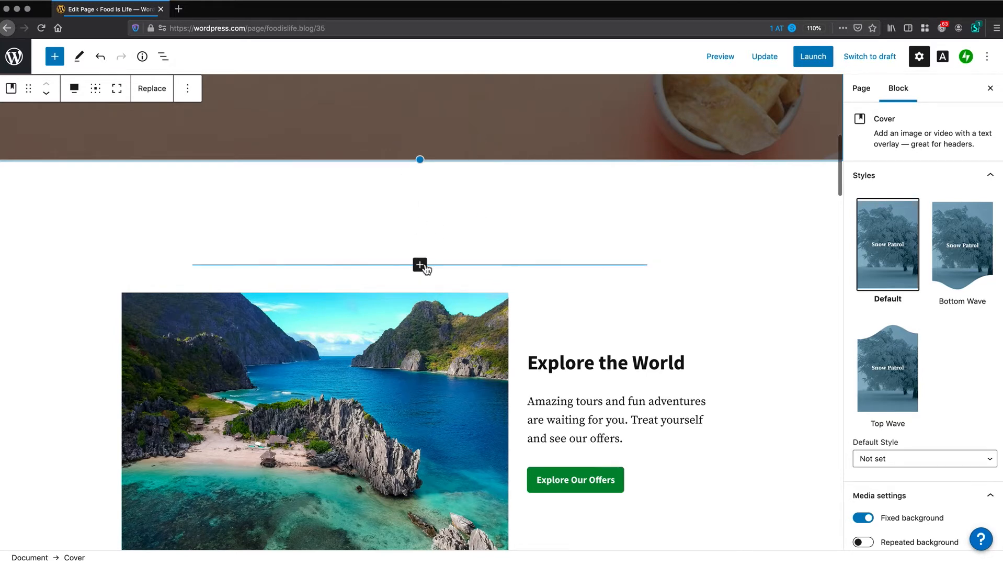
click(421, 265)
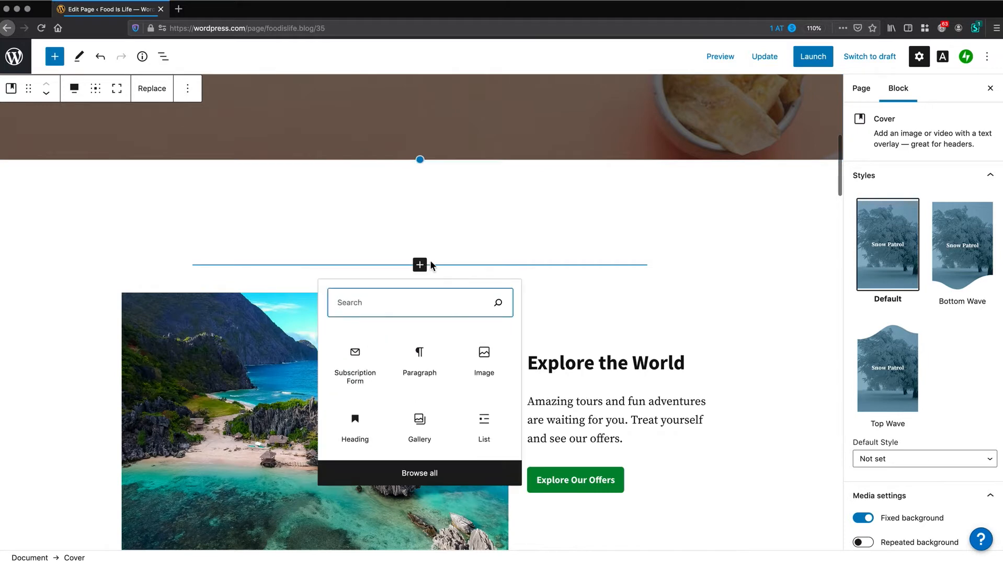
text(sub)
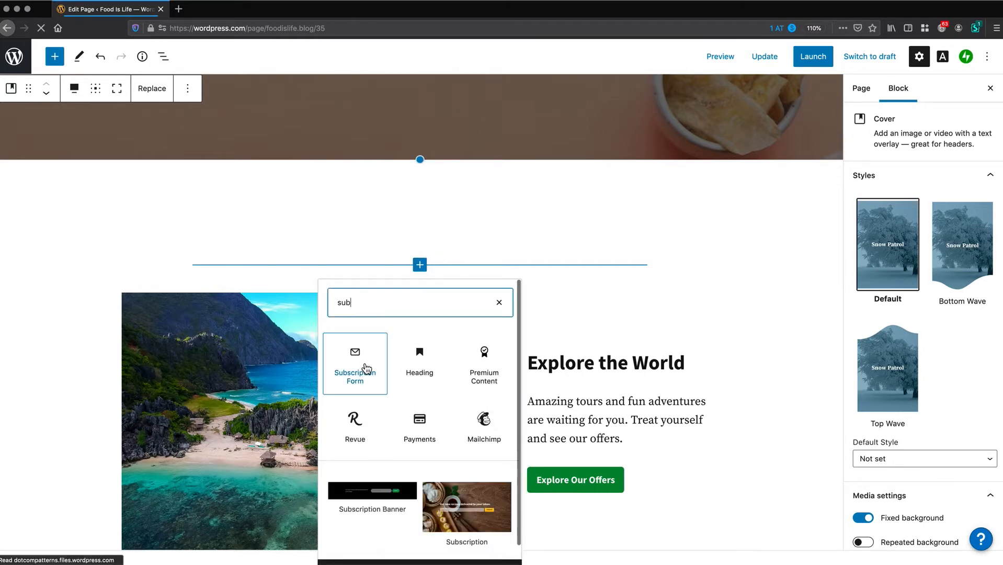
click(365, 367)
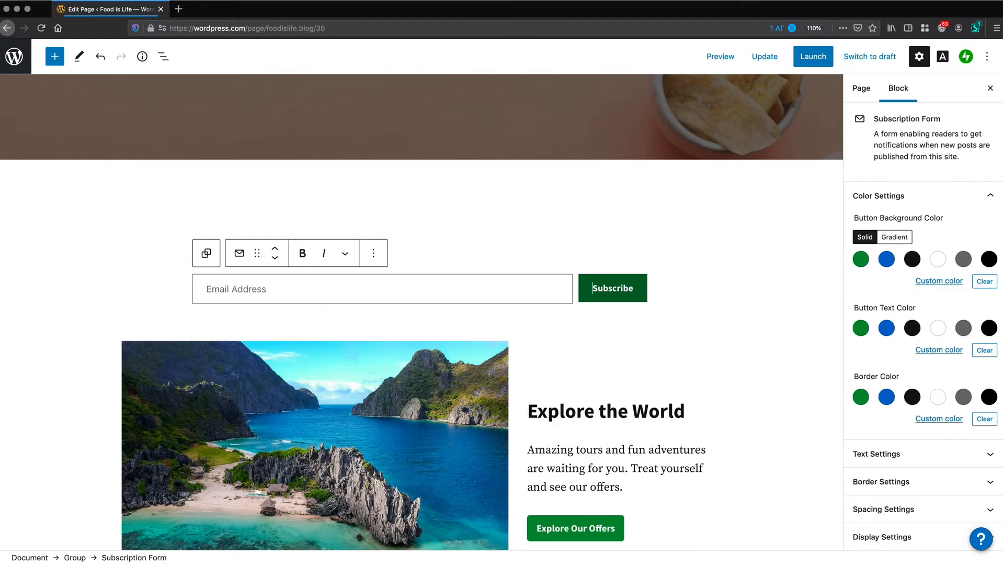
click(897, 239)
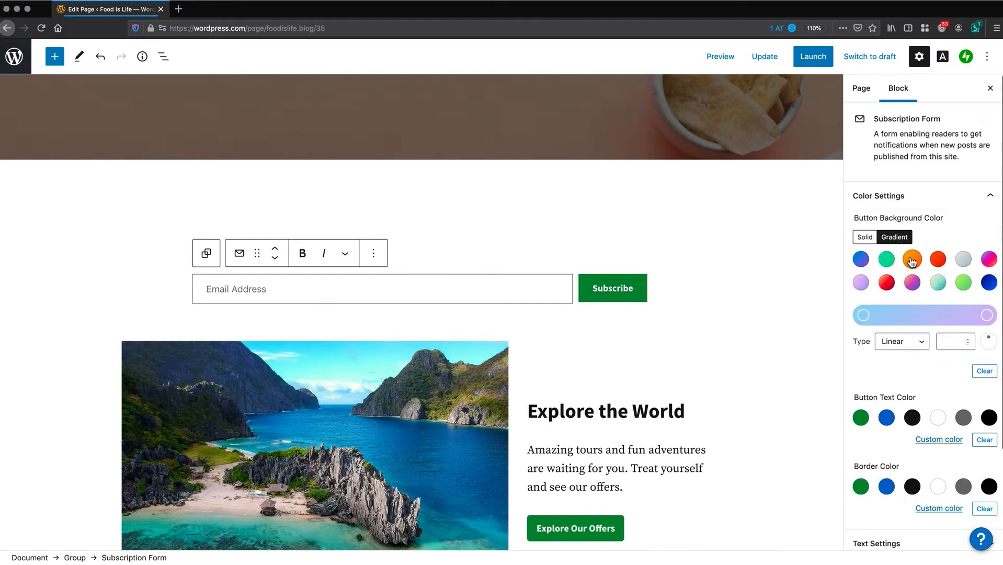
click(912, 259)
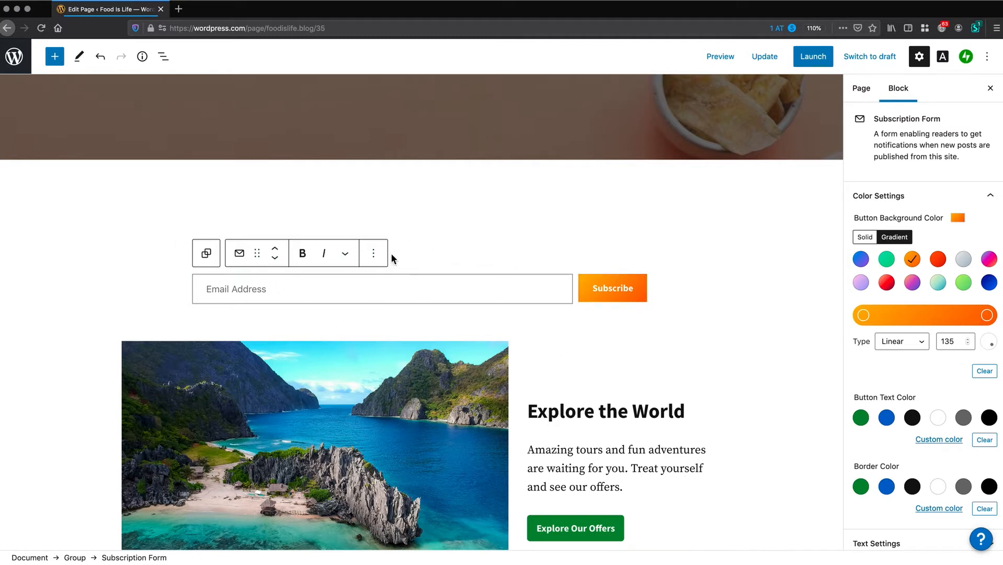
Add a heading reading "Sign up for our latest recipes" directly above the subscription form
click(373, 254)
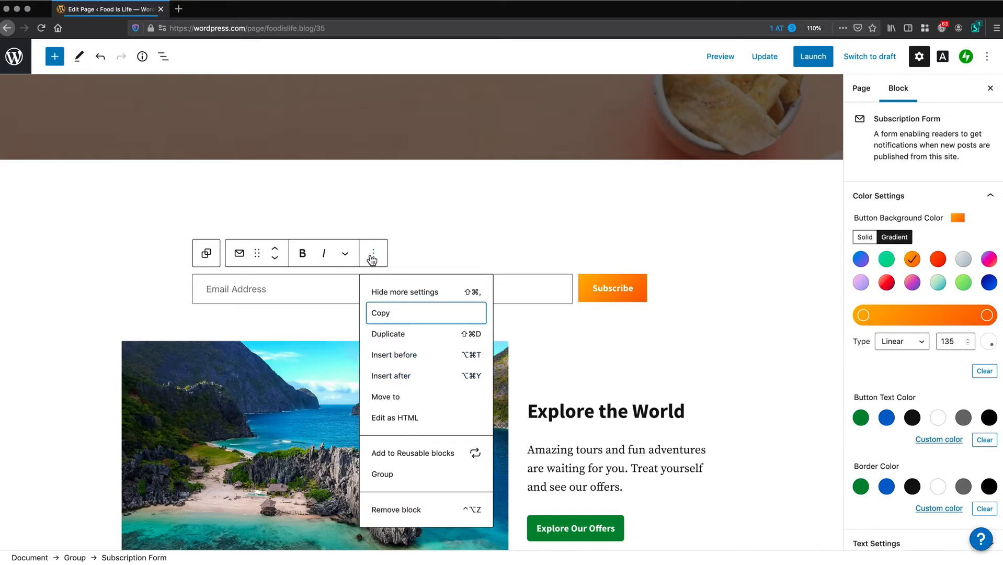
click(394, 355)
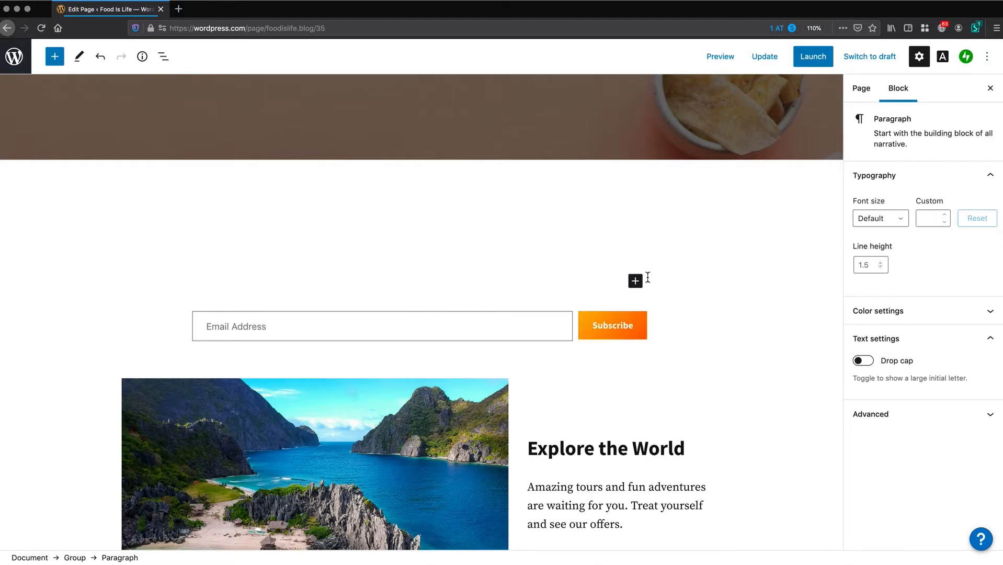
click(636, 281)
text(head)
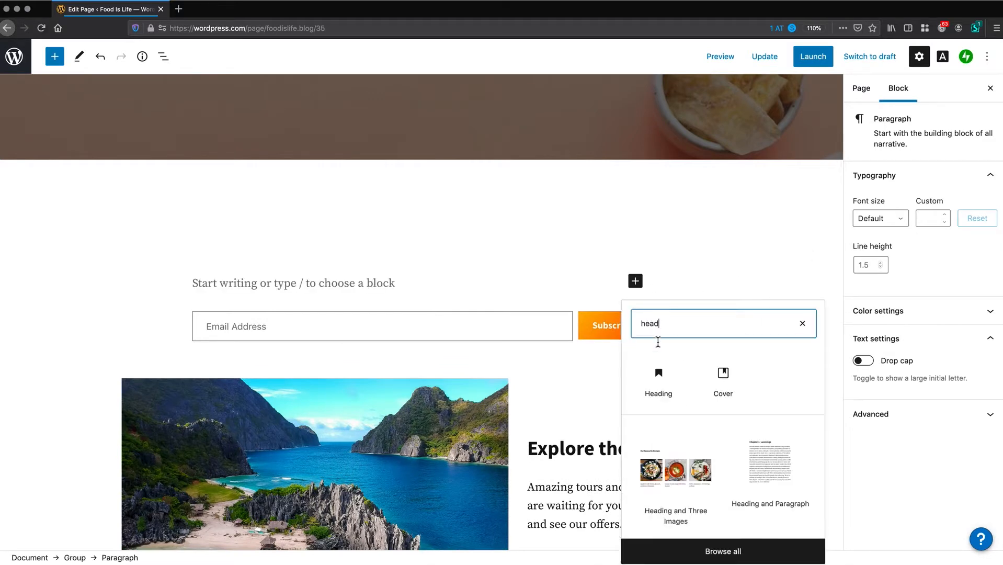
click(644, 361)
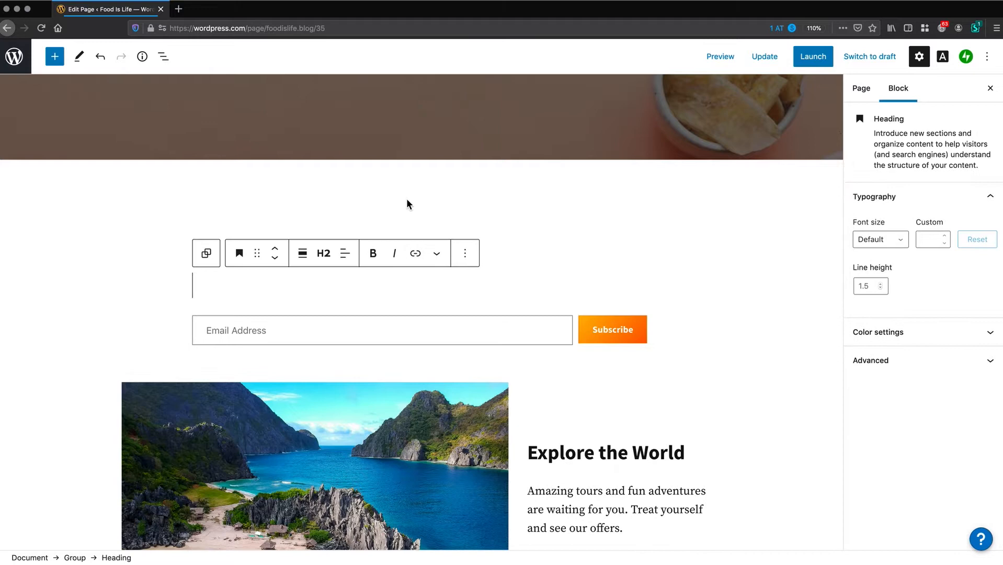
text(Sign up)
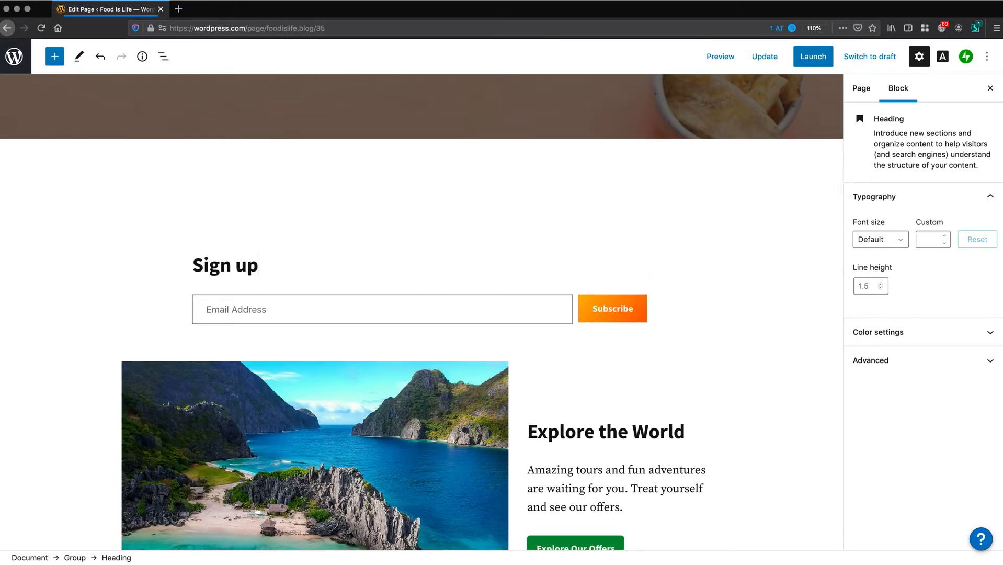
text( for our latest re)
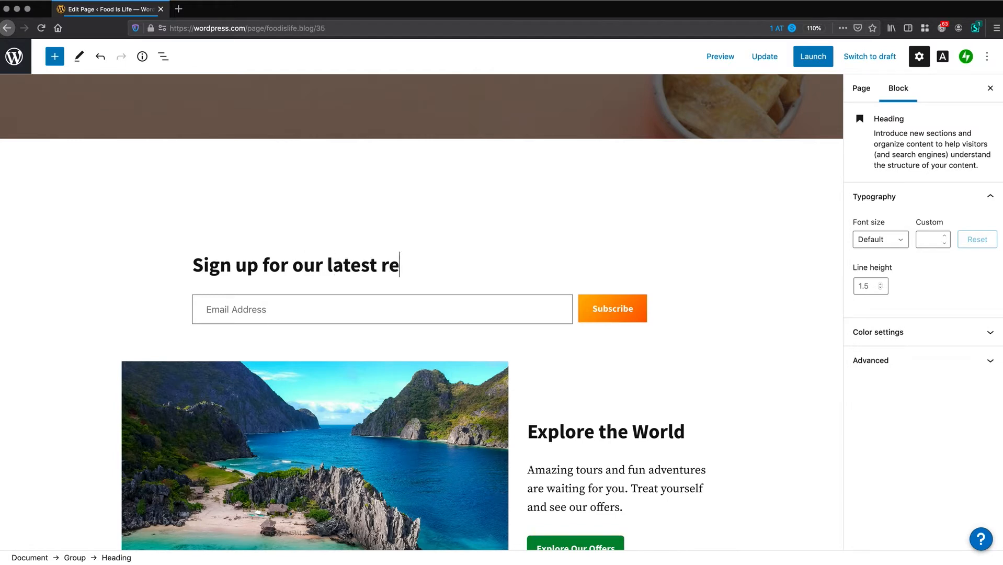
text(cipes)
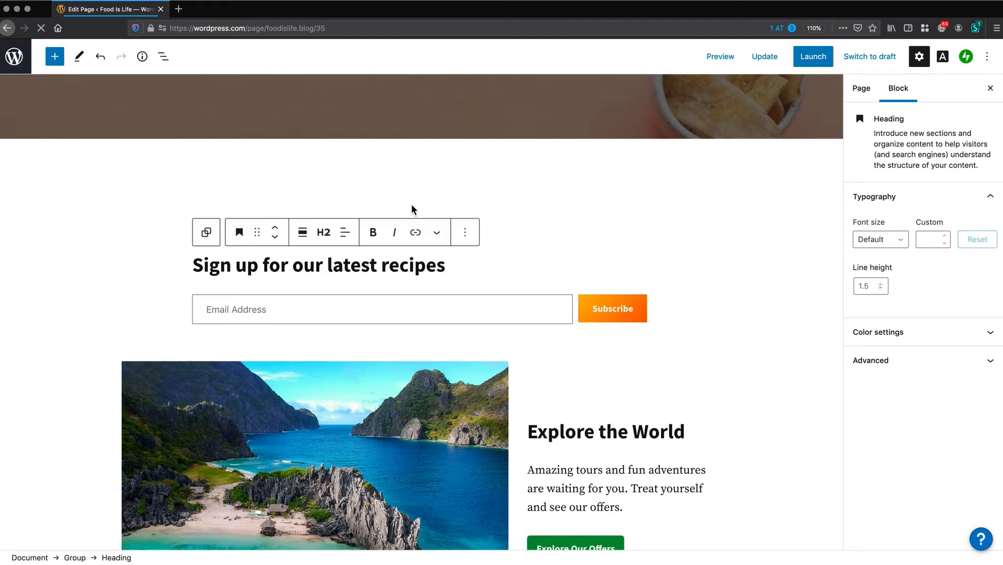
Add a paragraph below the sign-up heading, filled with "Example example example" repeated eight times as placeholder text
key(Return)
text(Example example example)
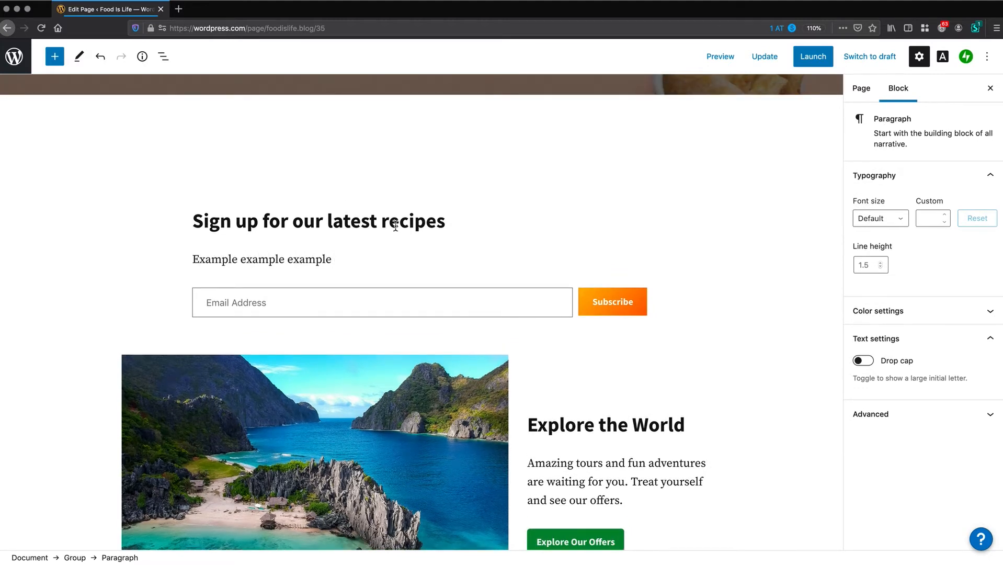
triple_click(255, 262)
key(super+c)
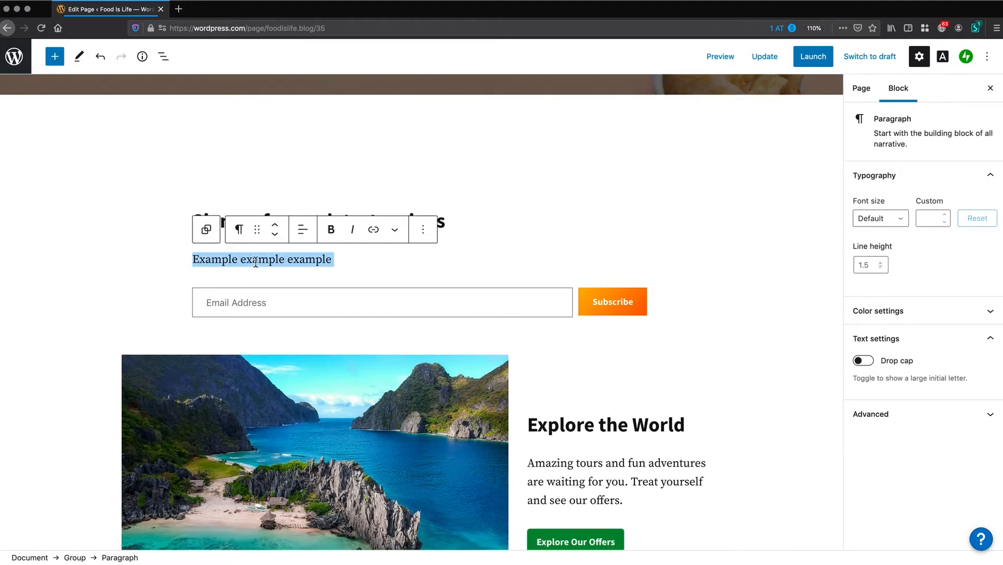
click(364, 260)
key(super+v)
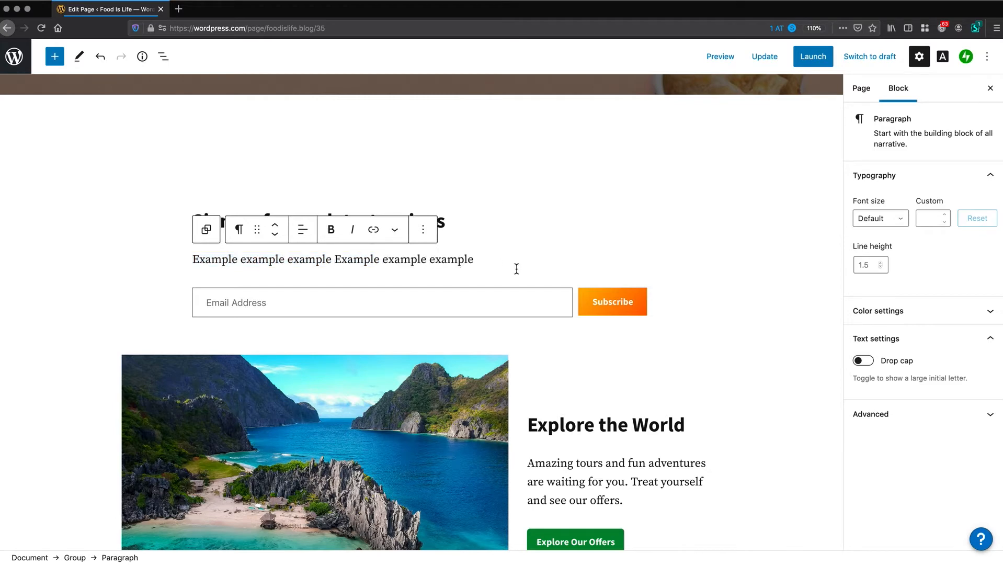
key(super+v)
key(super+v)
key(super+v)
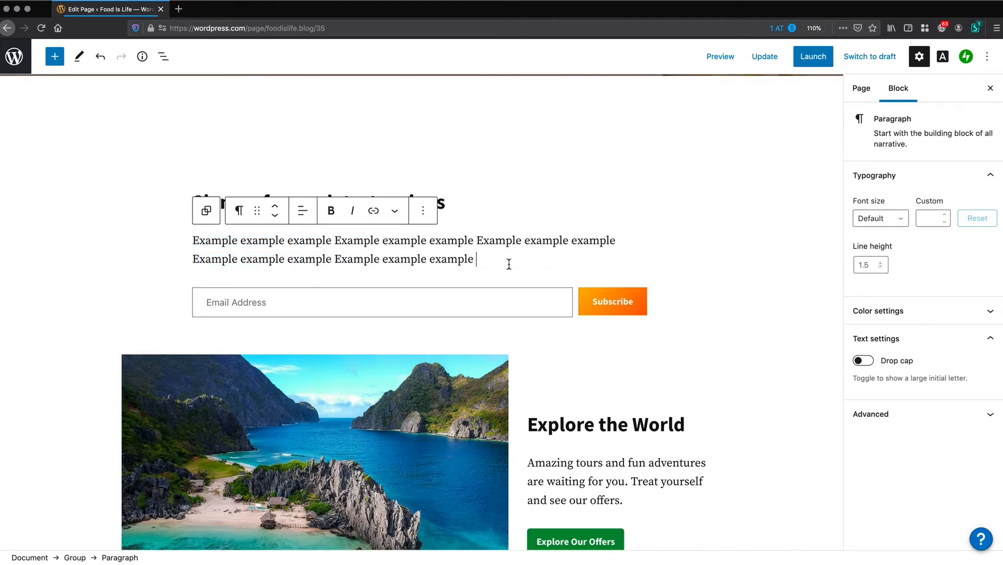
key(super+v)
key(super+v)
key(super+v)
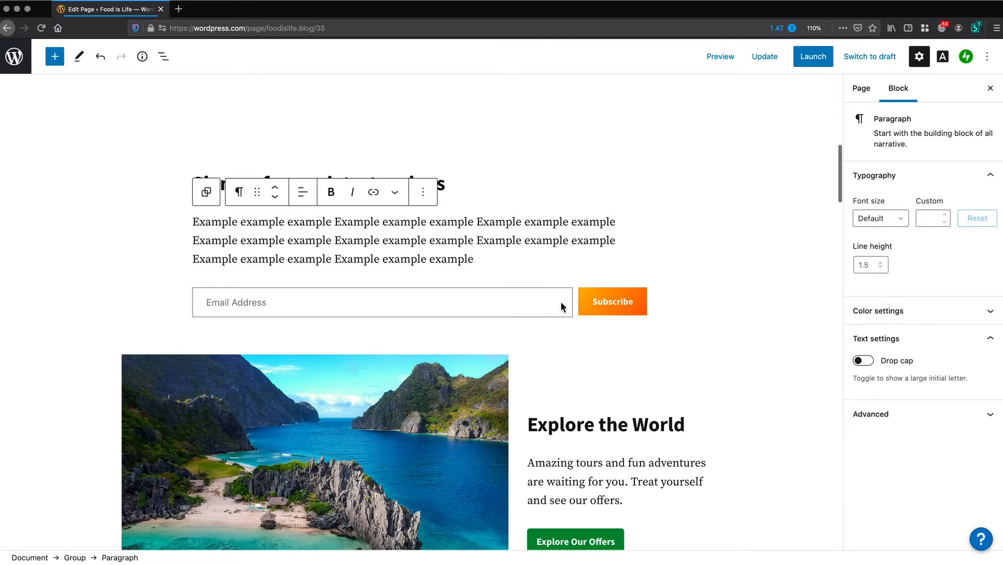
Start replacing the beach image beside "Explore the World" with a Pexels free photo, searching for "book"
scroll(386, 282, down, 2)
scroll(387, 286, down, 1)
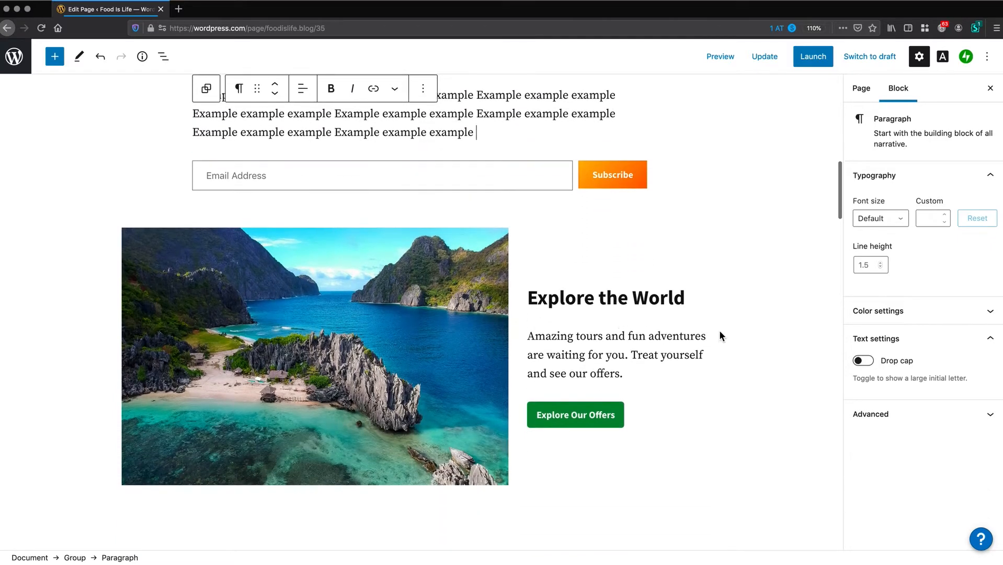
click(445, 325)
click(334, 209)
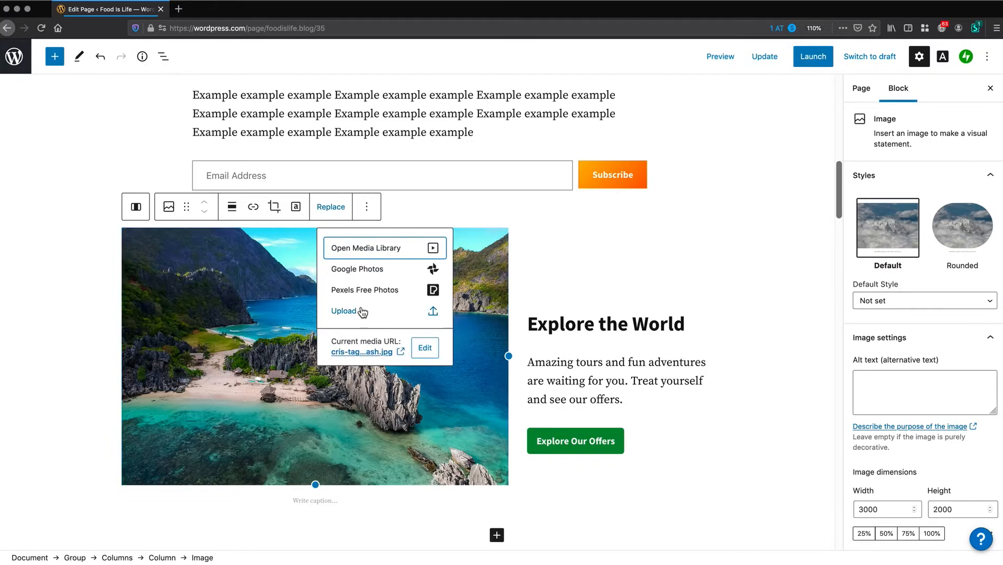
click(372, 291)
text(book)
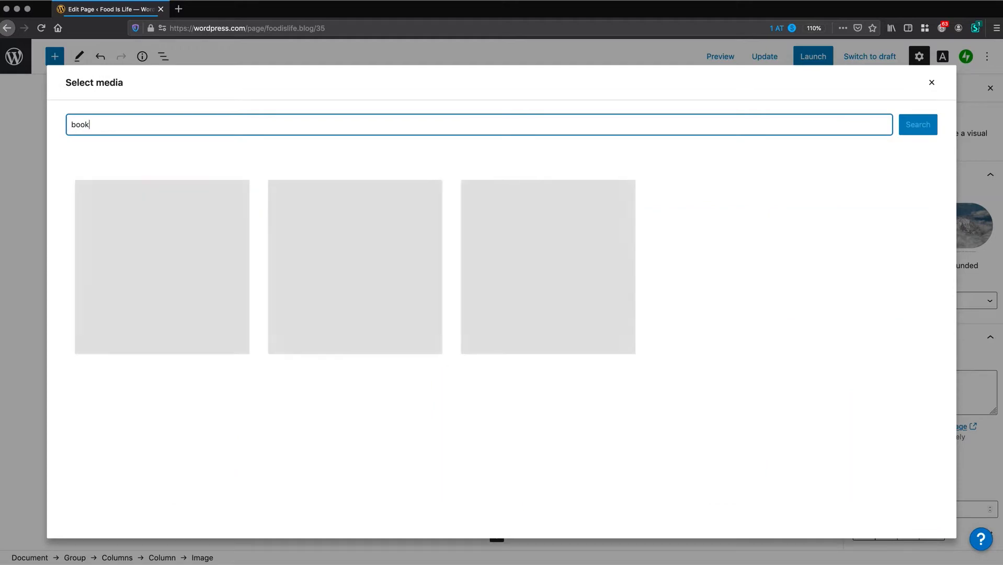
Look through the "book" photo results, loading more of them, for a suitable replacement image
scroll(389, 358, down, 10)
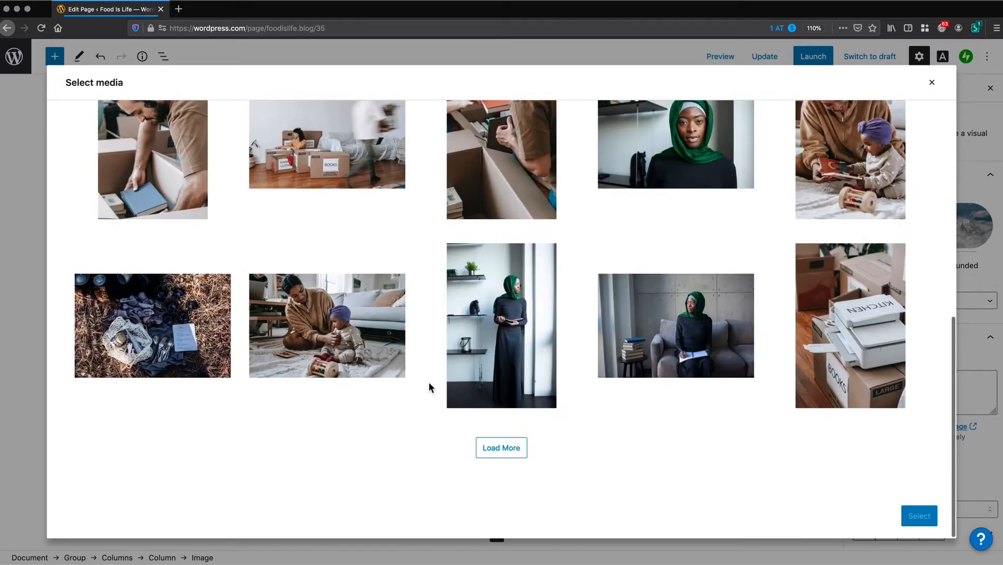
click(490, 448)
scroll(495, 450, down, 15)
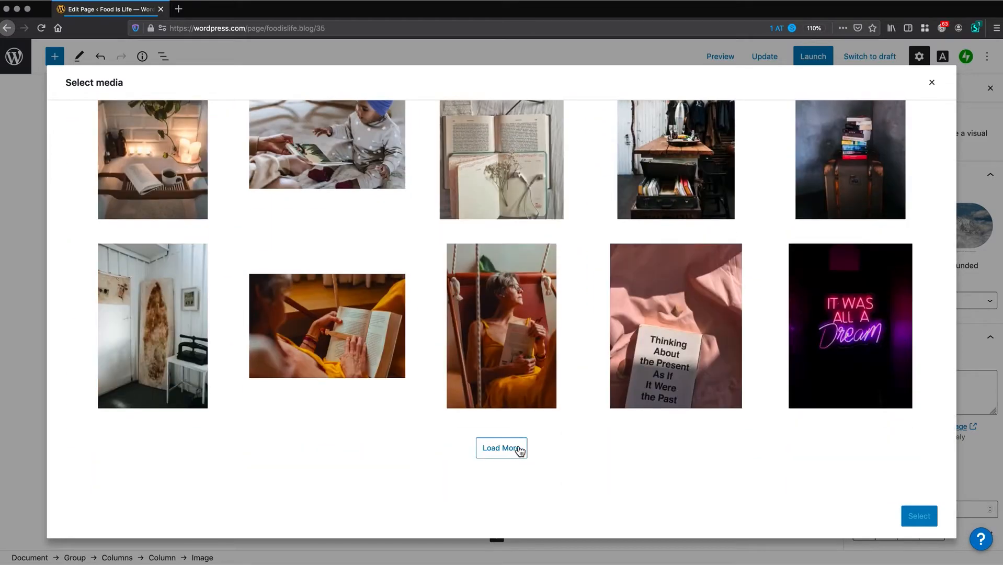
click(515, 449)
scroll(508, 444, down, 7)
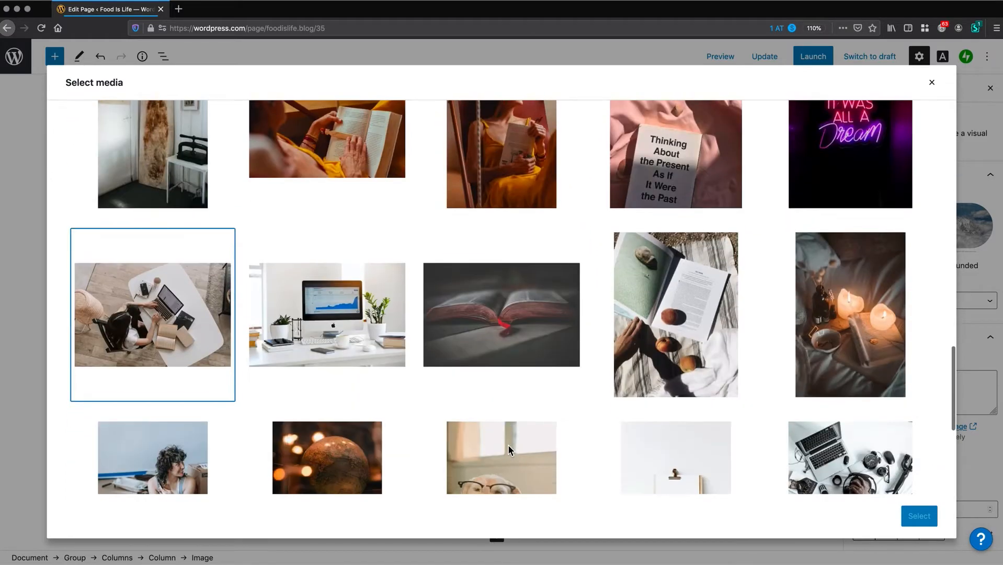
scroll(507, 444, down, 8)
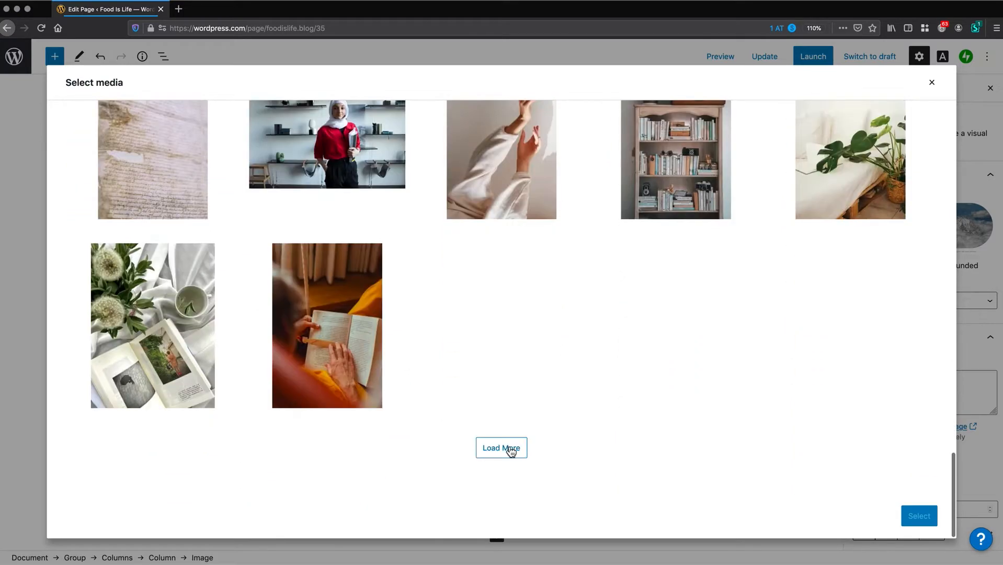
click(521, 448)
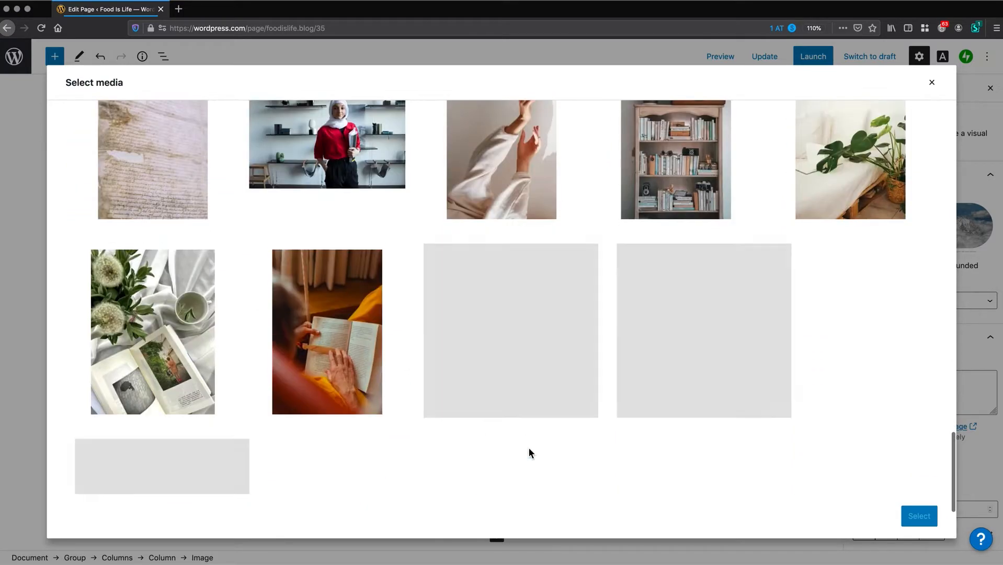
scroll(533, 445, down, 4)
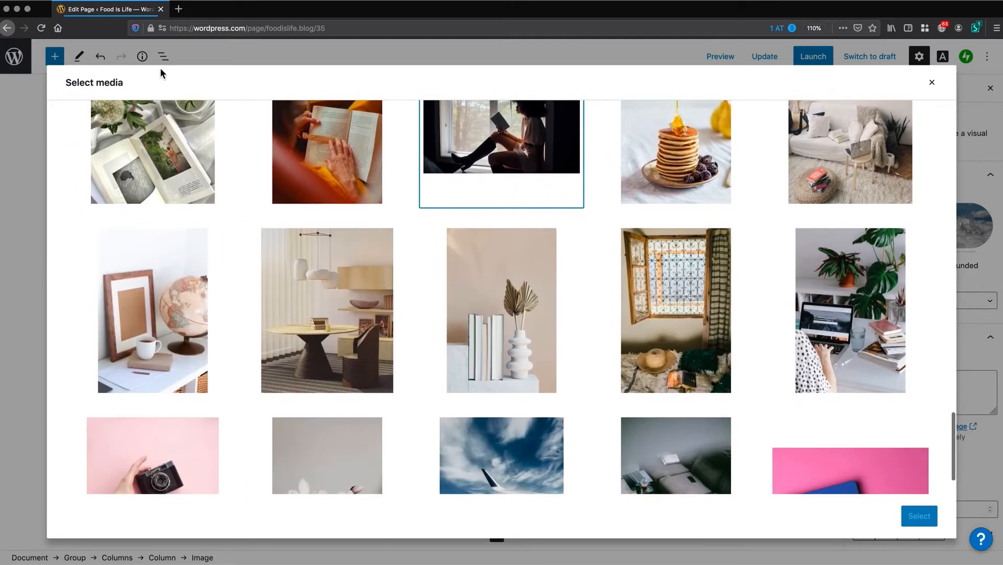
Change the photo search to "bookshelf" and replace the beach image with the landscape photo of full dark wooden bookshelves
scroll(157, 157, up, 15)
click(112, 124)
text(shelf)
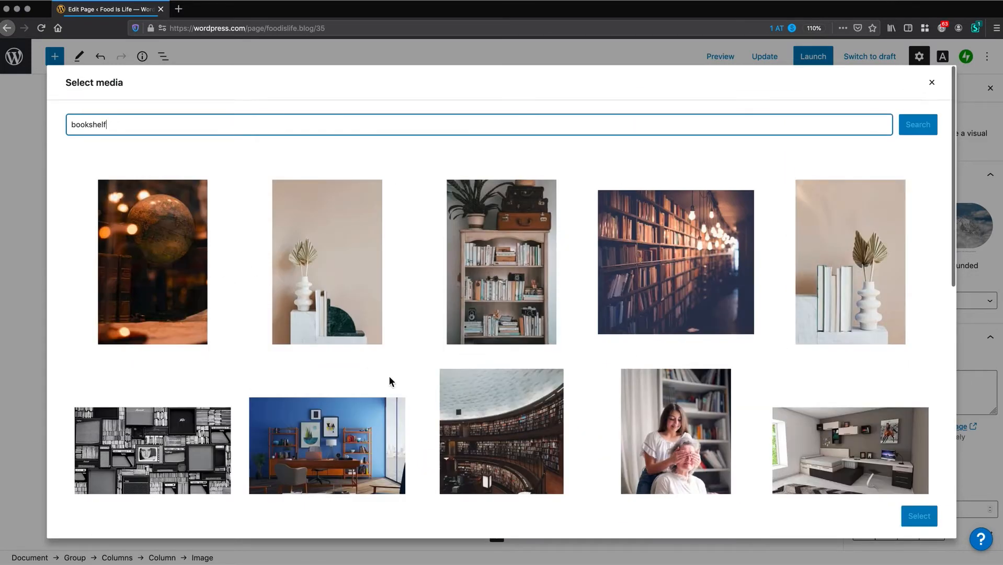
scroll(396, 366, down, 5)
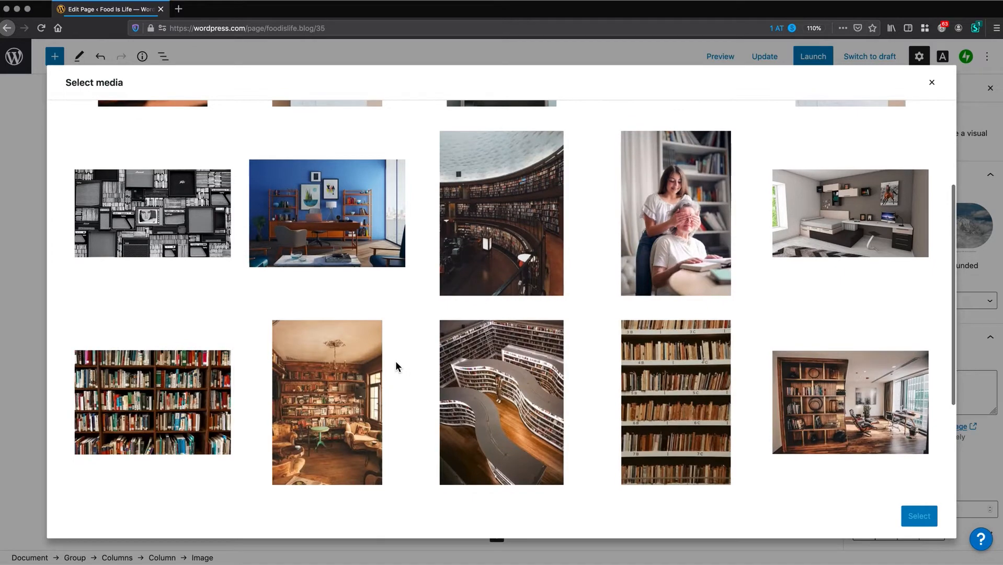
click(161, 401)
click(913, 518)
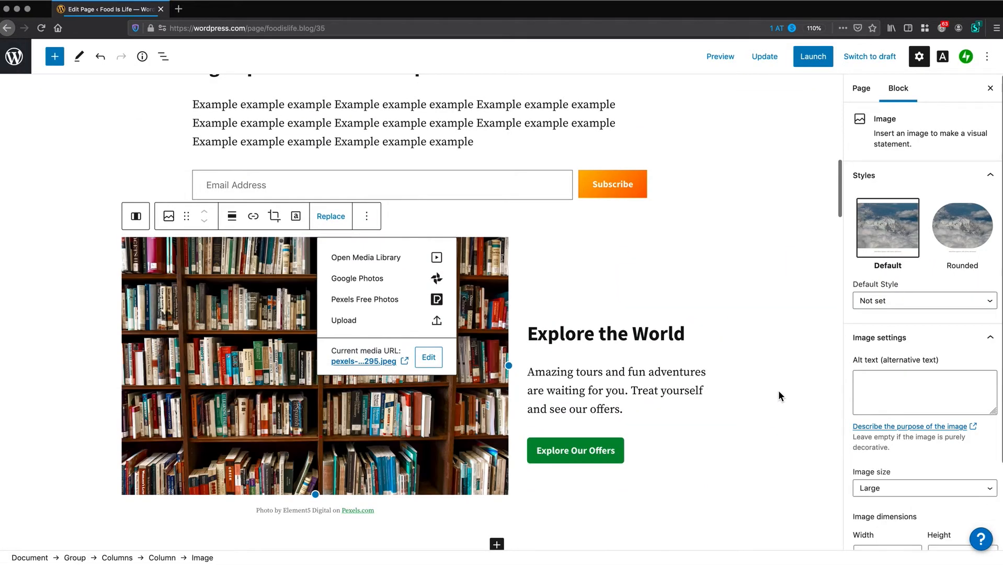
Delete the photo credit caption beneath the bookshelf image
double_click(265, 509)
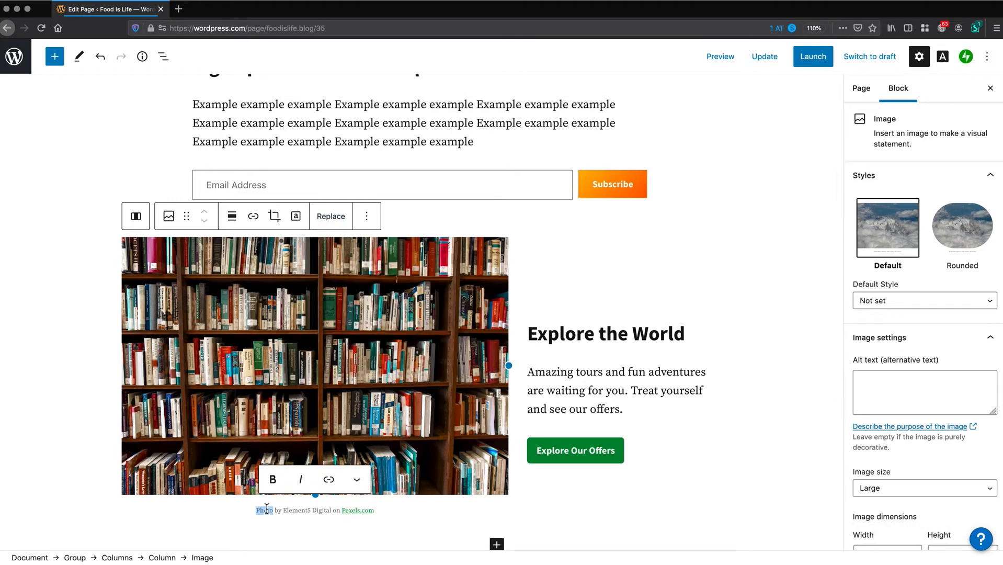
key(super+a)
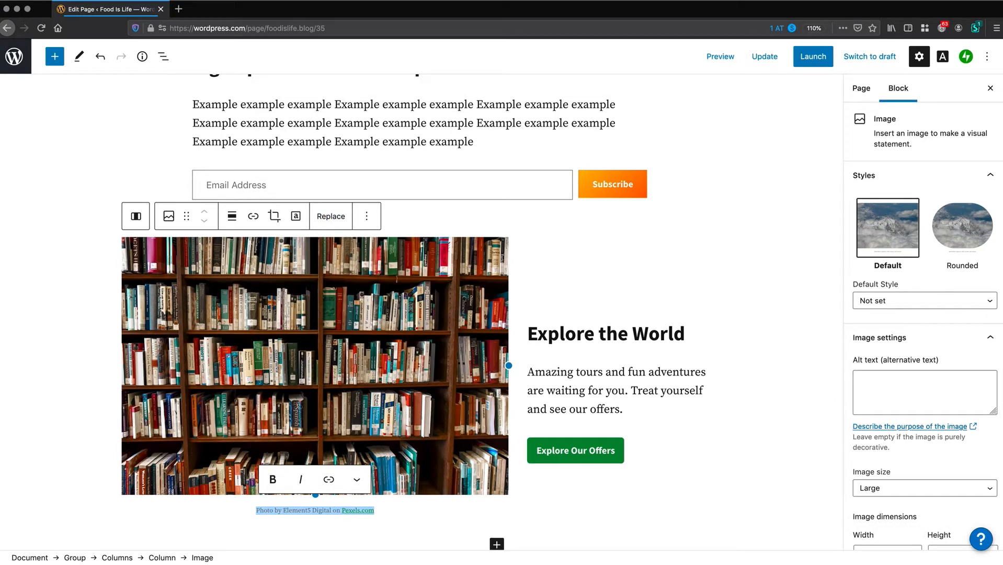
key(BackSpace)
Replace the "Explore the World" heading beside the bookshelf image with "Buy the cookbook"
scroll(598, 287, down, 2)
click(608, 268)
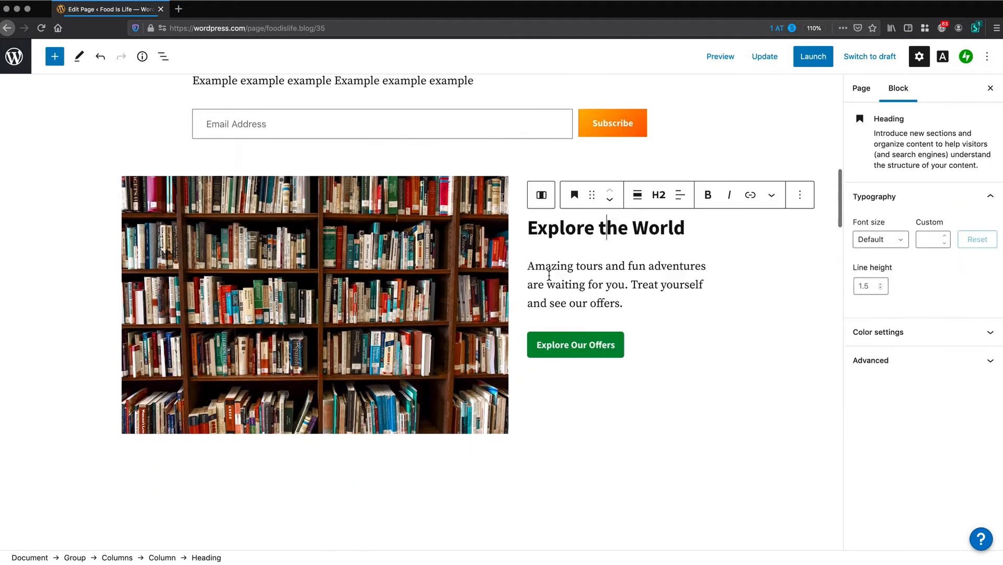
drag(528, 228, 690, 230)
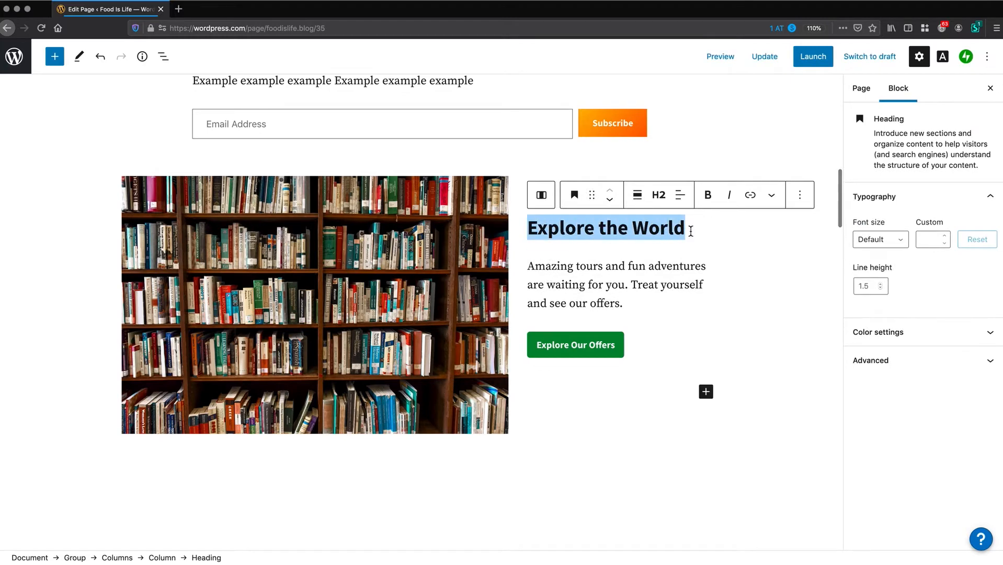
text(Buy)
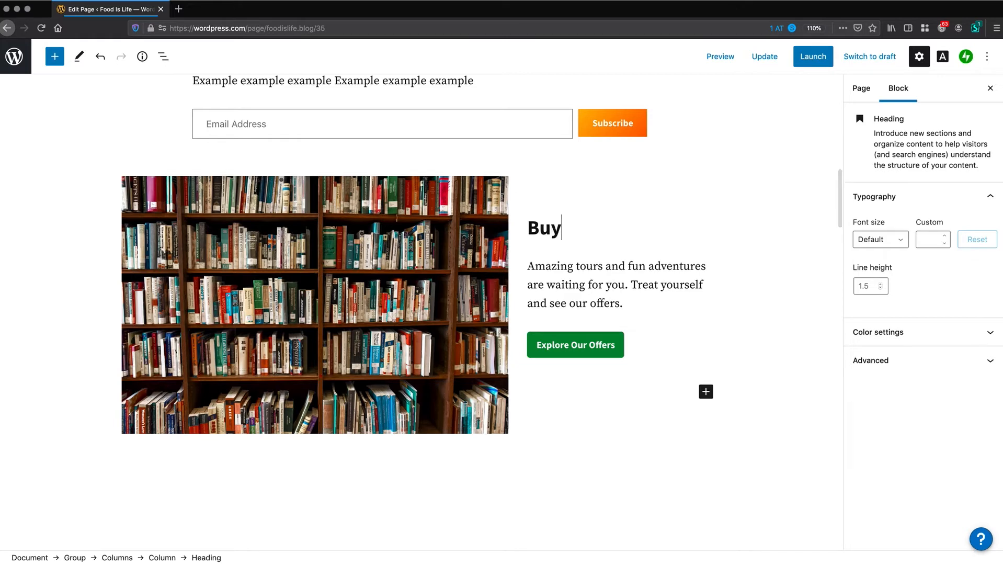
text( the cookbook)
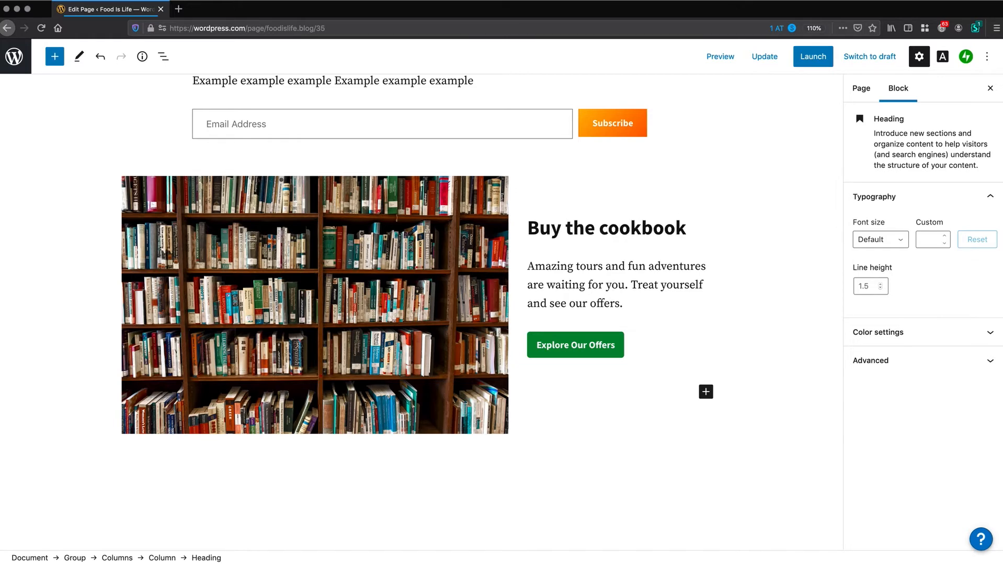
Give the "Explore Our Offers" button the orange gradient background so that it matches the Subscribe button
click(547, 349)
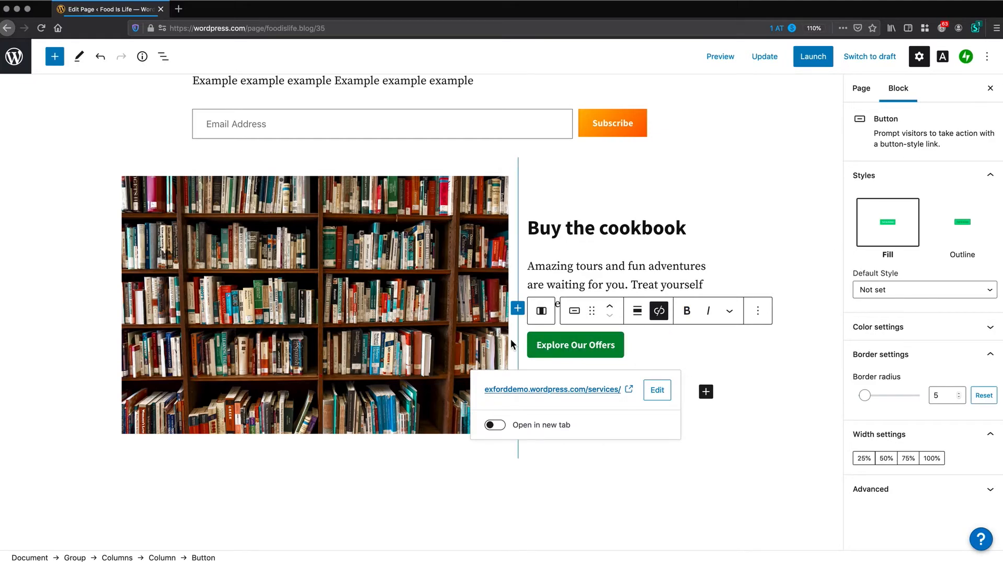
scroll(576, 340, up, 15)
scroll(583, 341, down, 12)
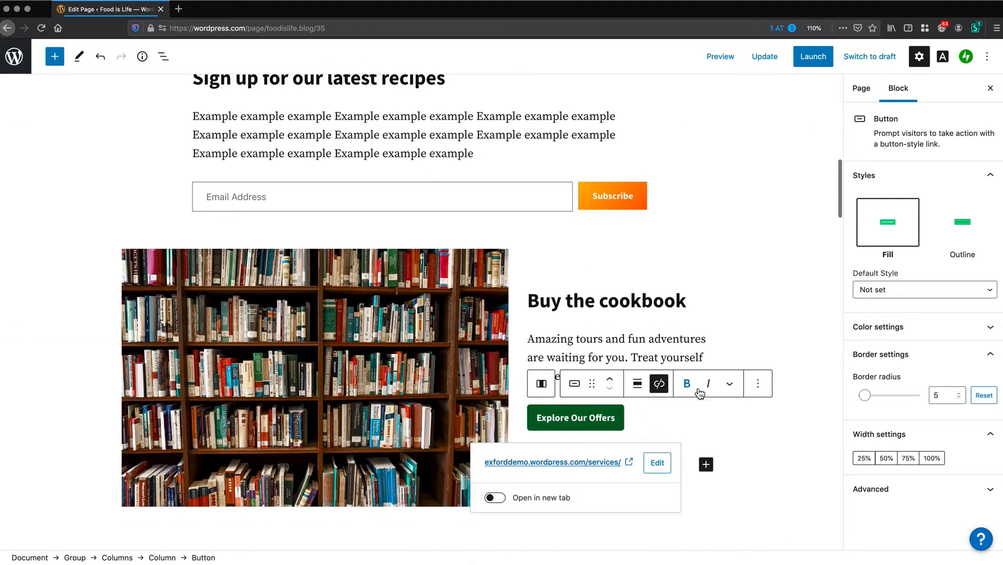
click(907, 329)
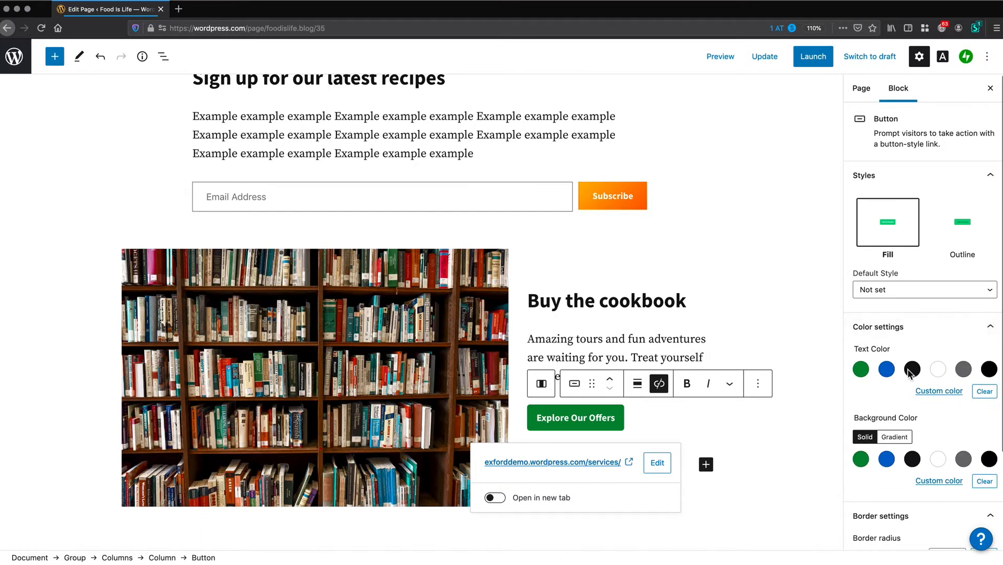
click(895, 438)
click(911, 409)
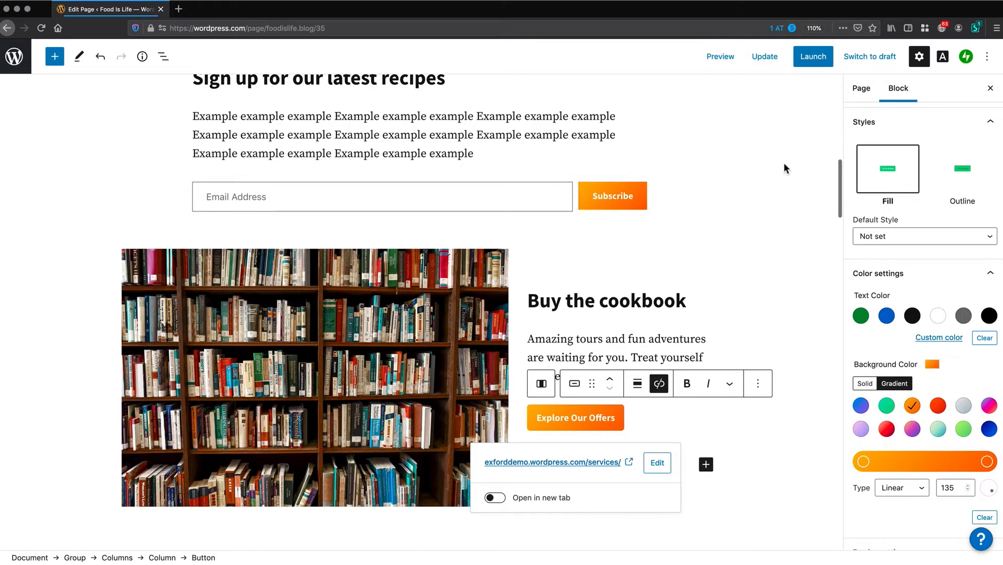
click(365, 135)
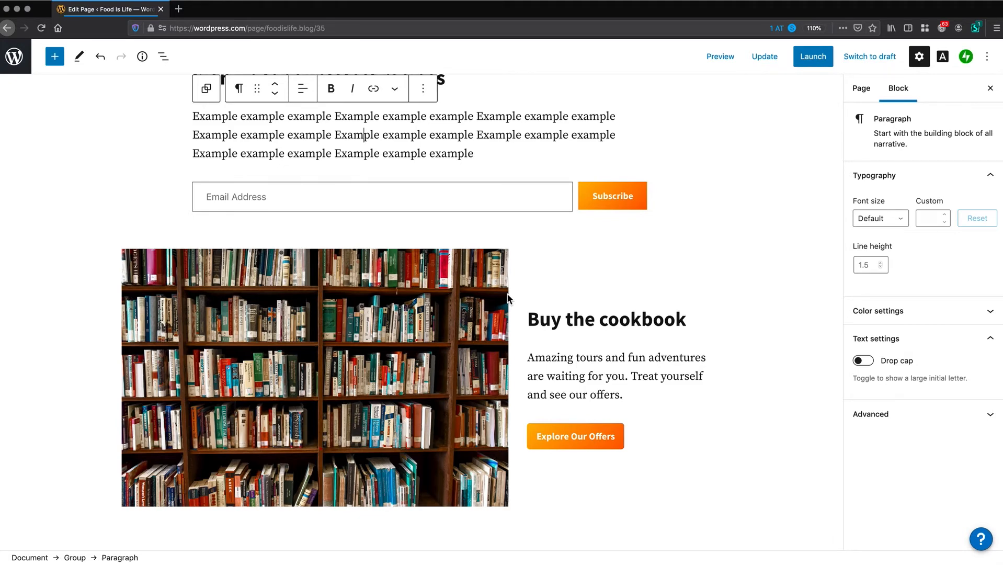
Save the changes made to the Home page by updating it
scroll(648, 154, down, 1)
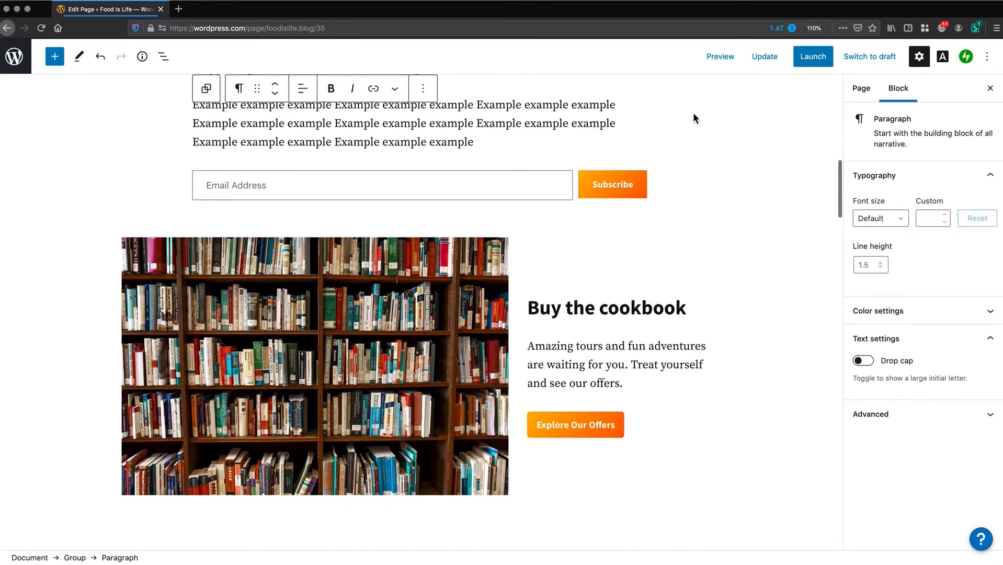
scroll(695, 112, down, 2)
click(766, 56)
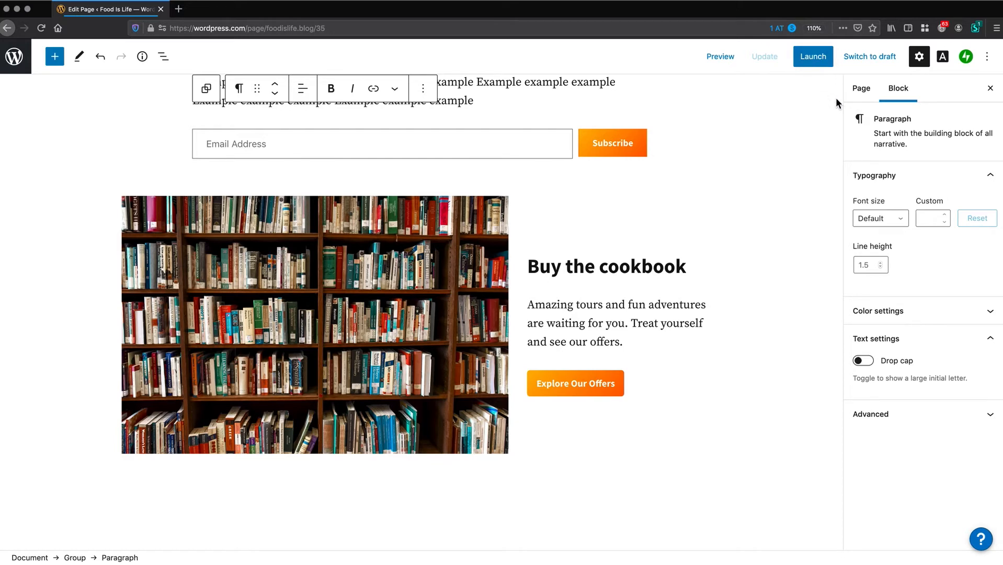
Review the updated Home page up to its cover in the editor, and check the cover in the site preview
scroll(726, 269, up, 4)
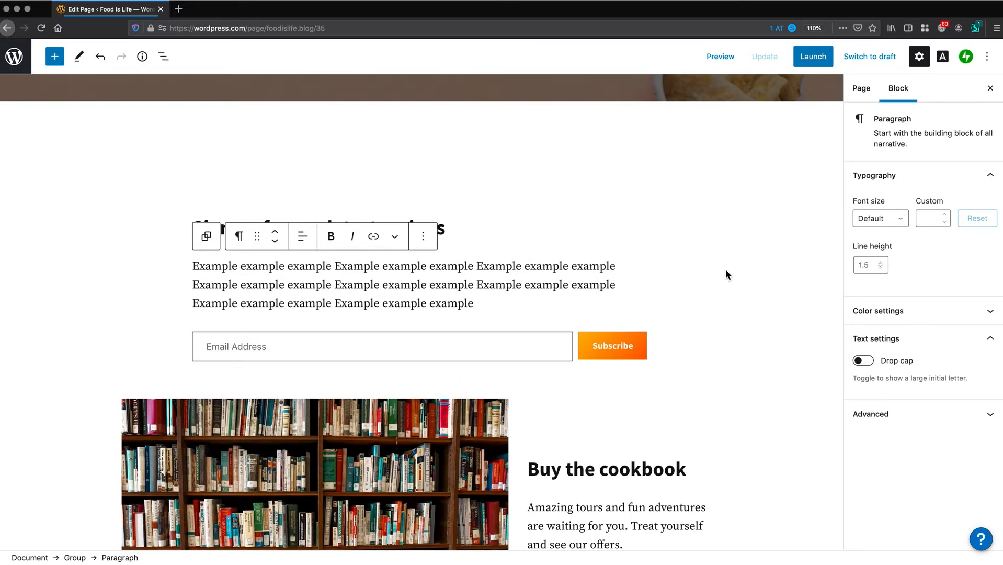
scroll(725, 270, up, 6)
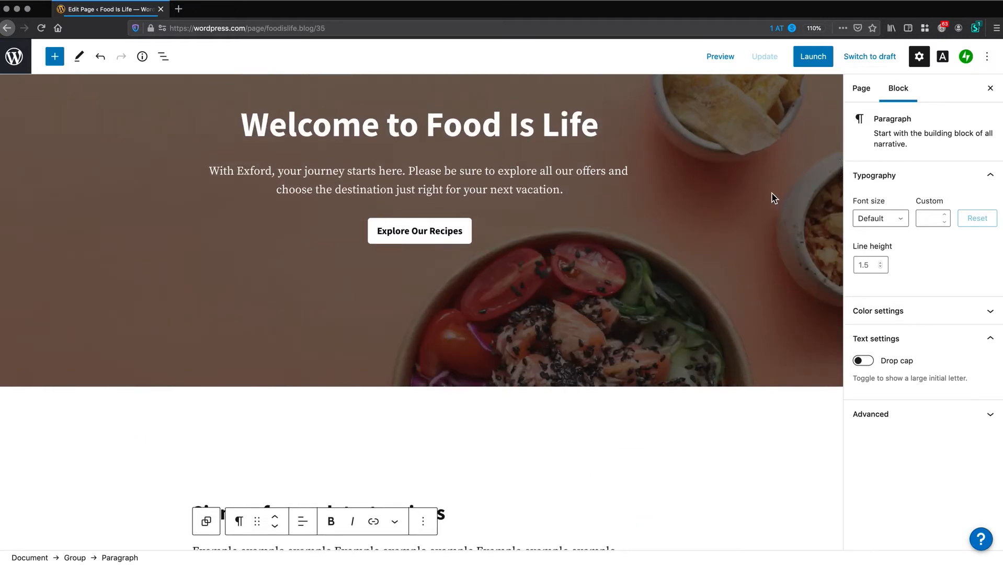
scroll(773, 198, up, 4)
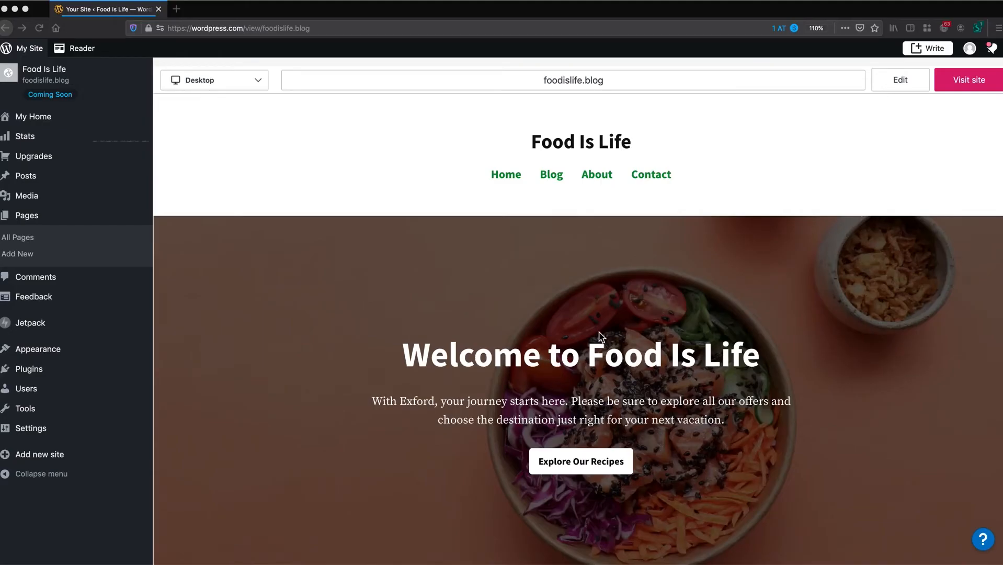
scroll(594, 303, down, 2)
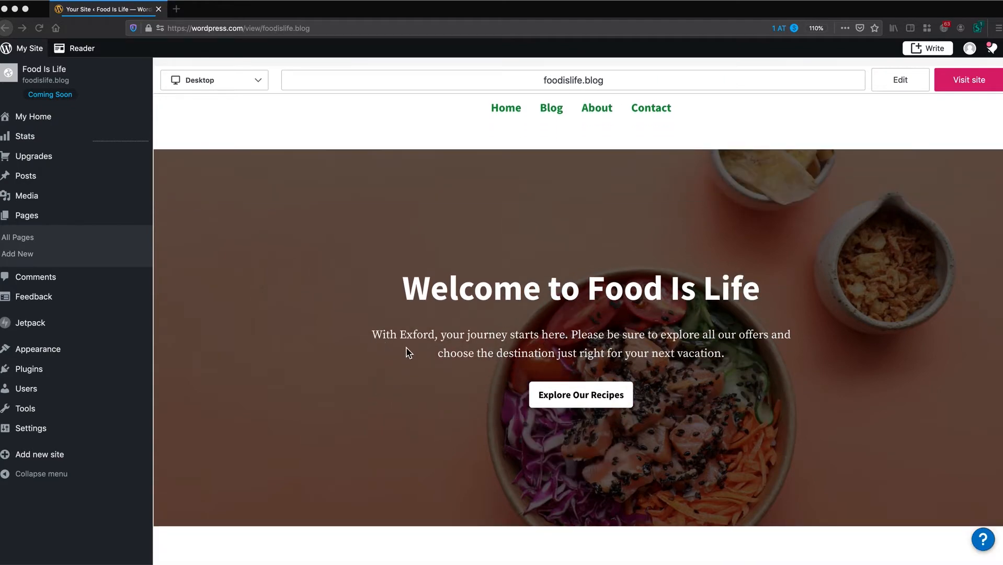
scroll(410, 351, up, 2)
scroll(226, 335, down, 2)
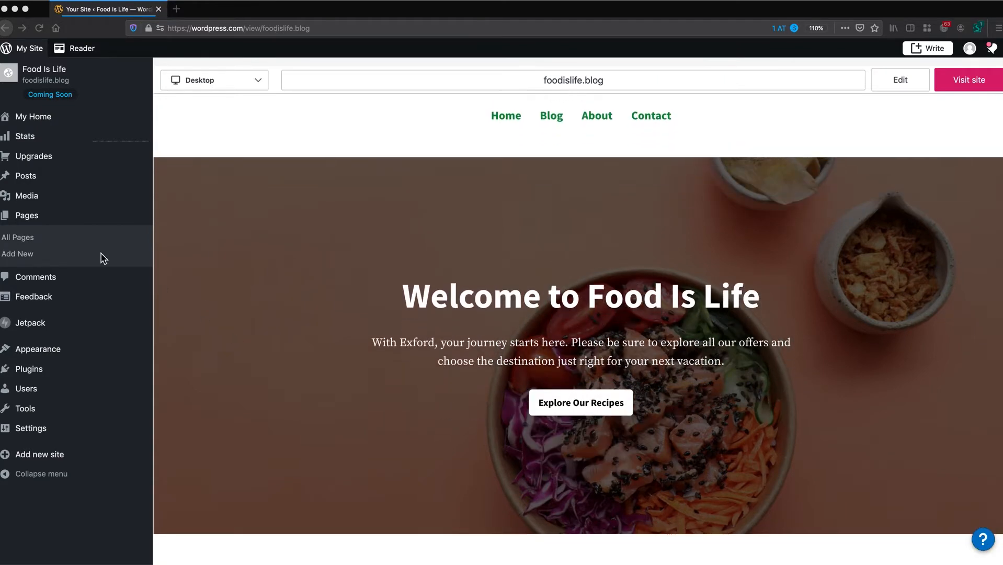
Start a new page from the site's page list and look through the About, Blog, Home, Gallery and Services layouts
click(22, 238)
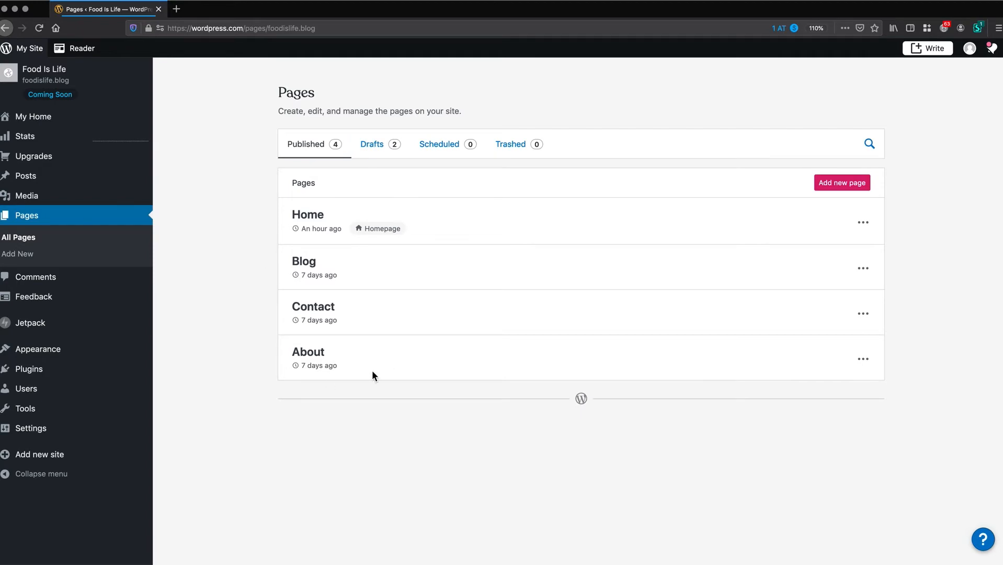
click(849, 187)
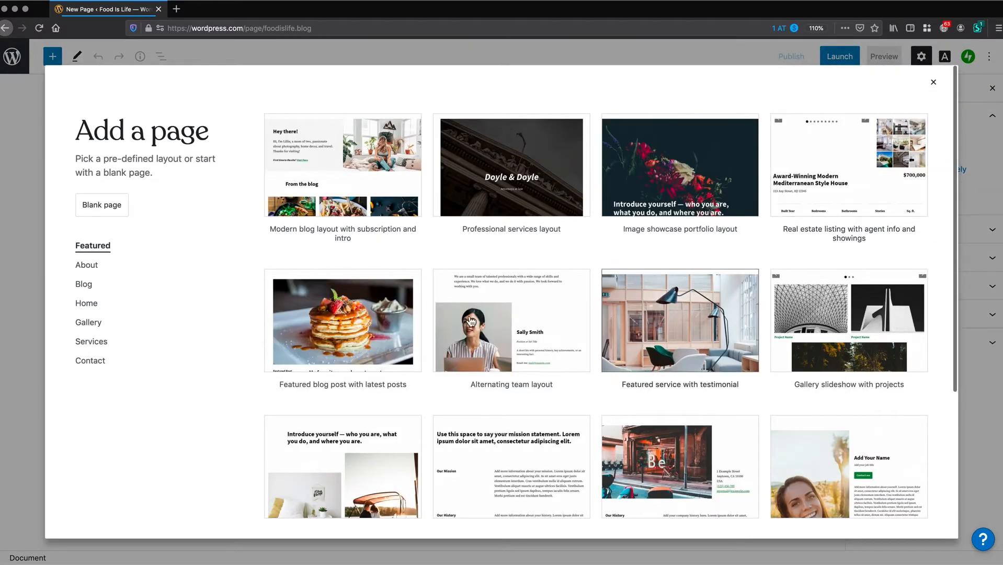
scroll(384, 328, down, 1)
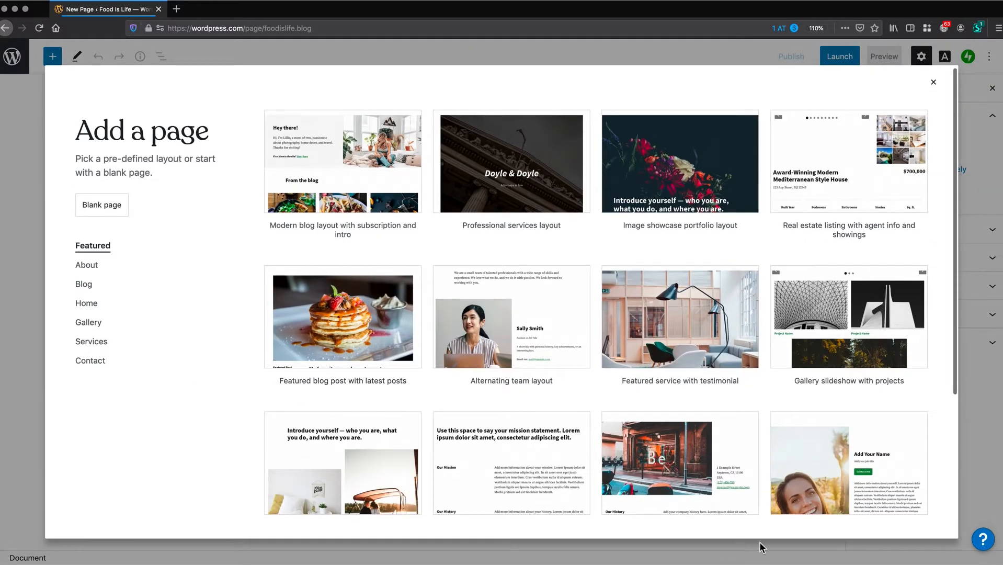
click(86, 271)
click(87, 291)
click(87, 305)
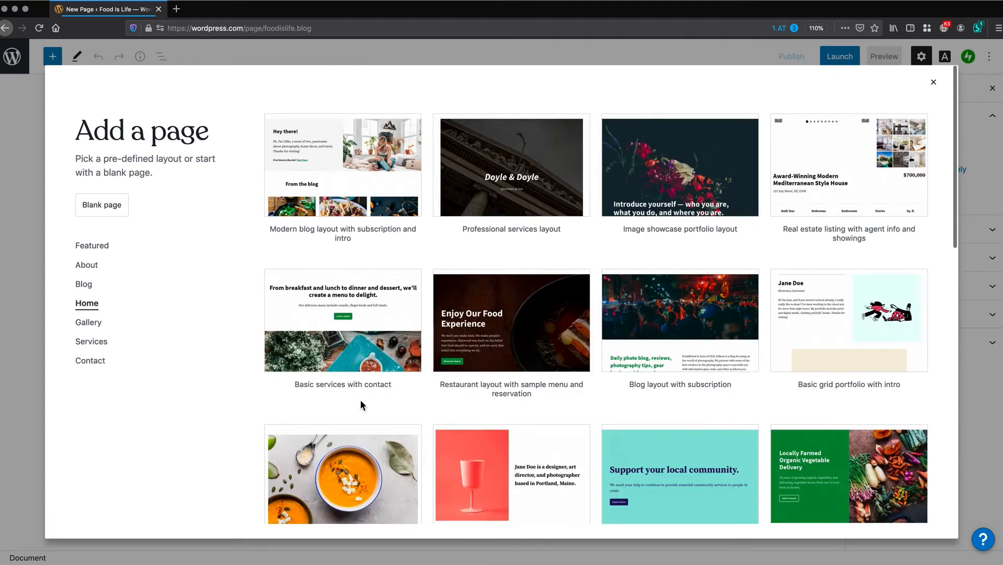
click(85, 325)
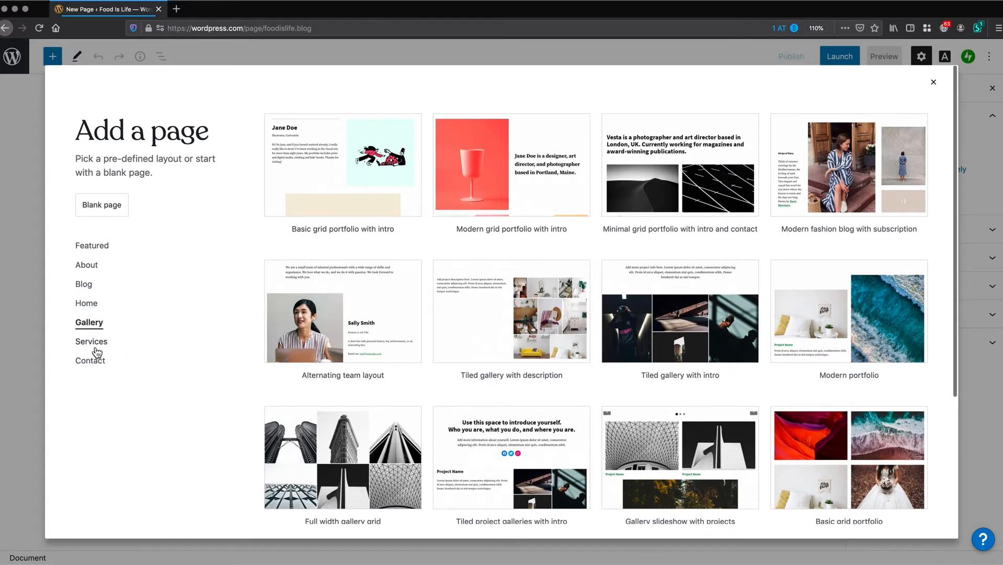
click(93, 343)
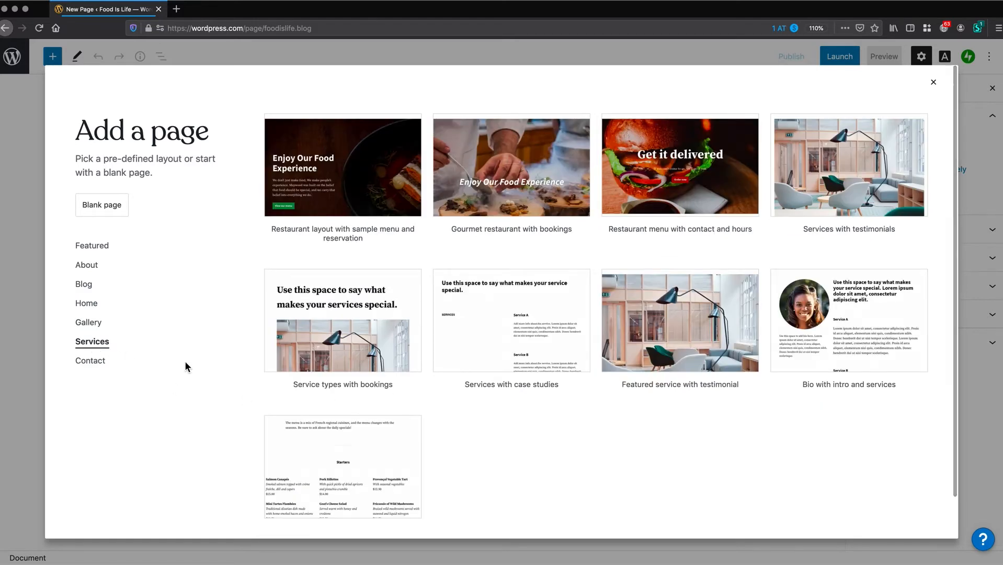
Choose a blank page instead of a predefined layout and title it "Shop"
click(105, 205)
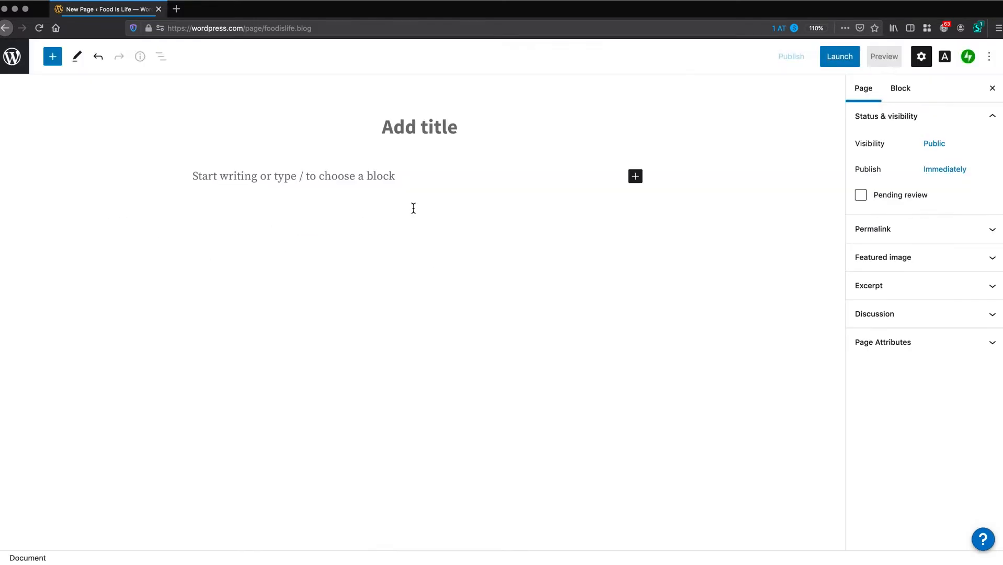
click(438, 129)
text(Shop)
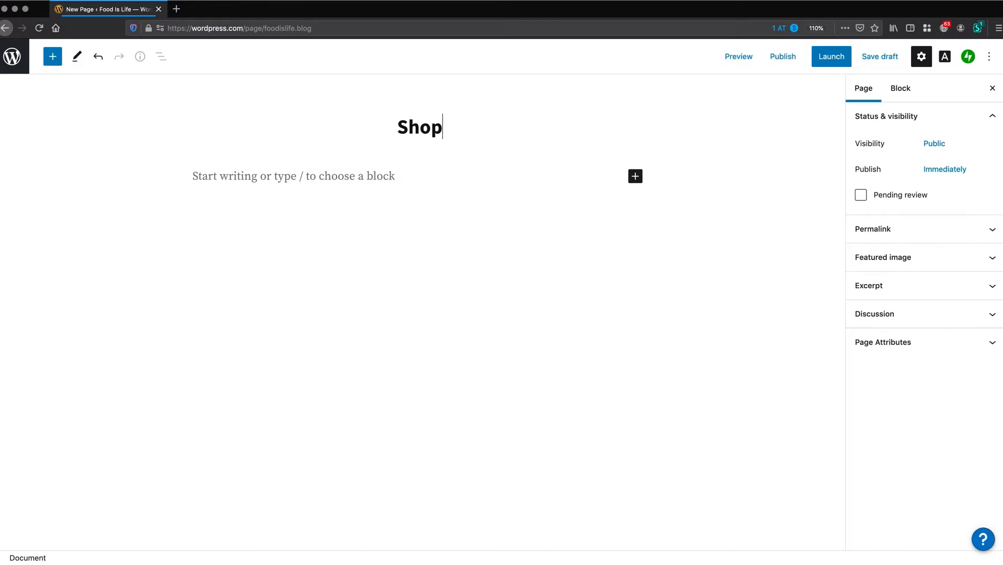
Search the blocks for "pay" and insert a Pay with PayPal block below the page title
click(635, 177)
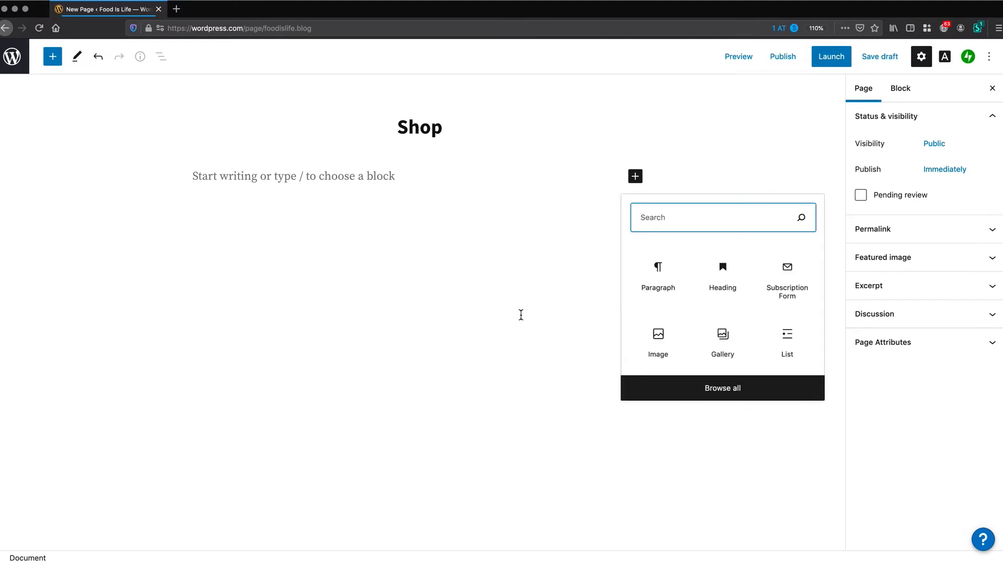
text(pay)
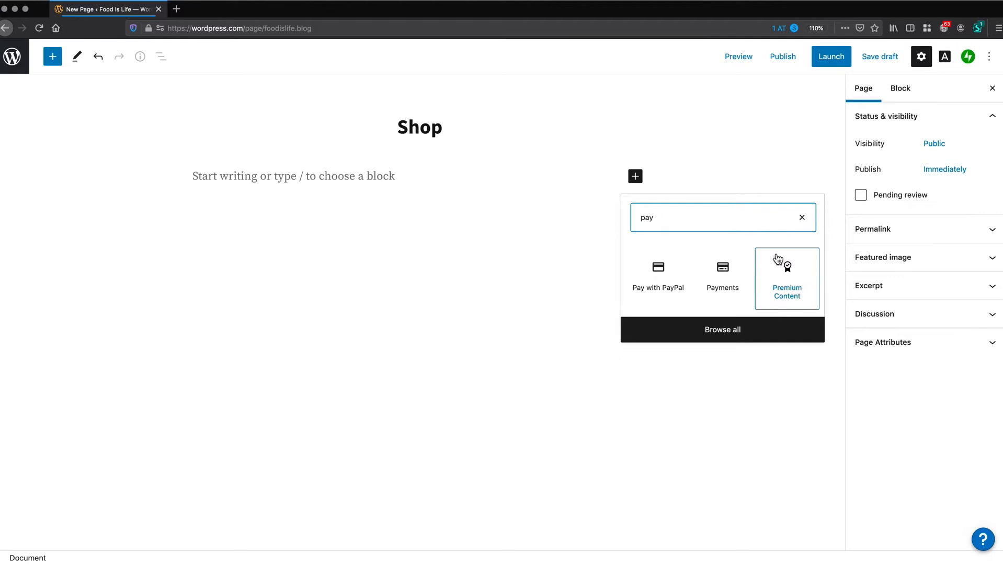
click(660, 280)
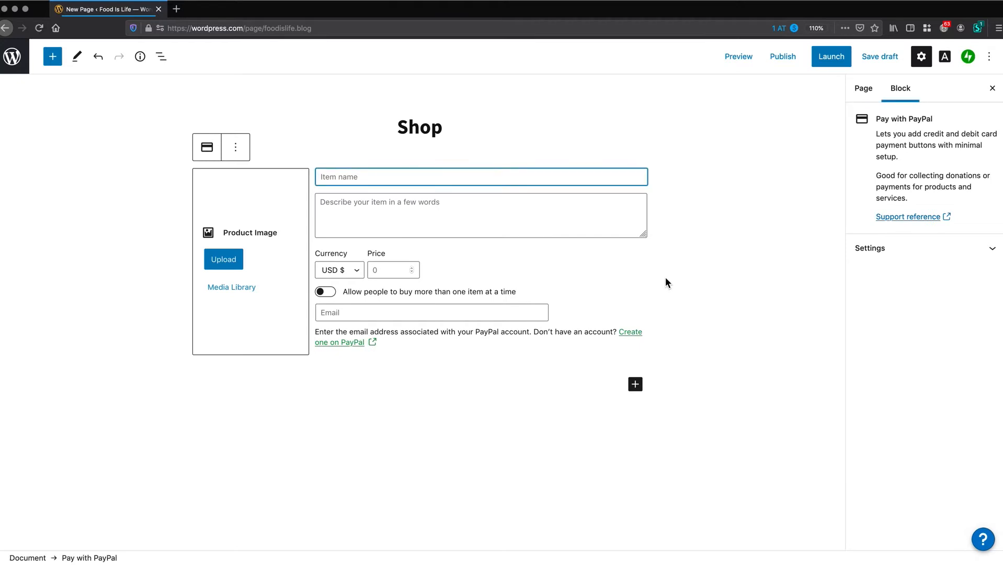
Name the PayPal item "Summer Recipes", describe it as "Example" and set its price to 25 USD
text(Summer)
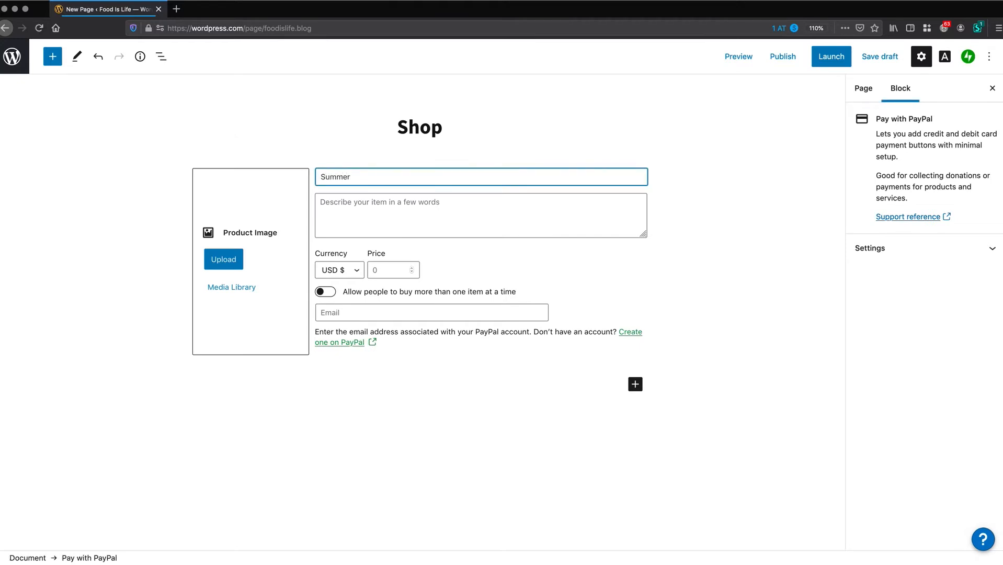
text( Recipes)
click(361, 203)
text(Example)
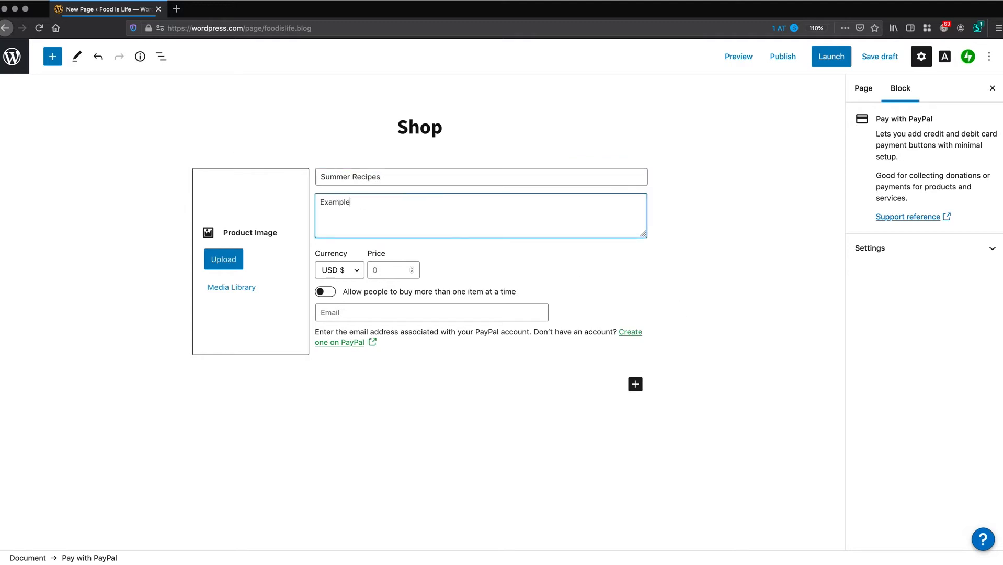
click(380, 271)
text(25)
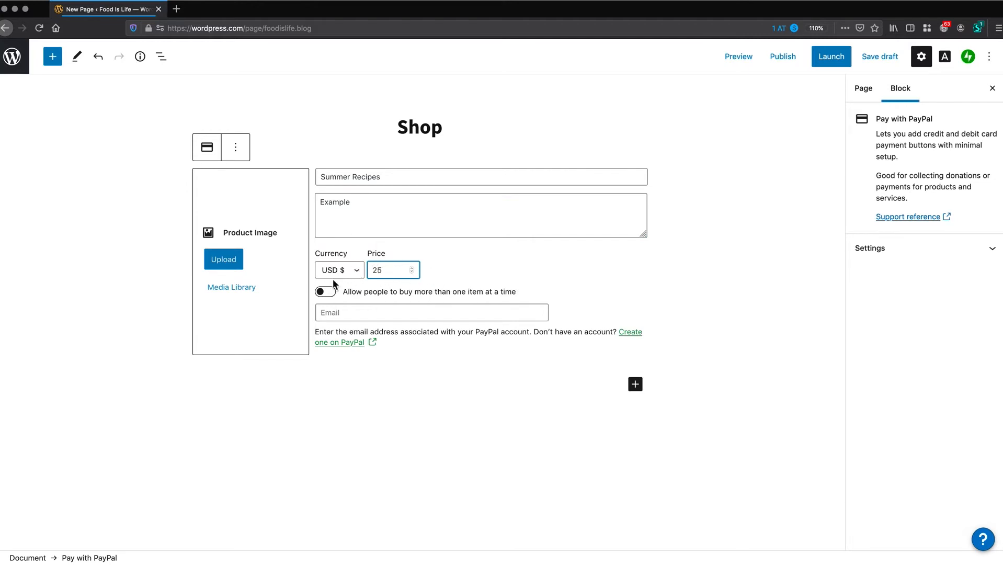
Enter the PayPal account's e-mail address and toggle the option allowing people to buy more than one item at a time
click(342, 311)
text(test@te)
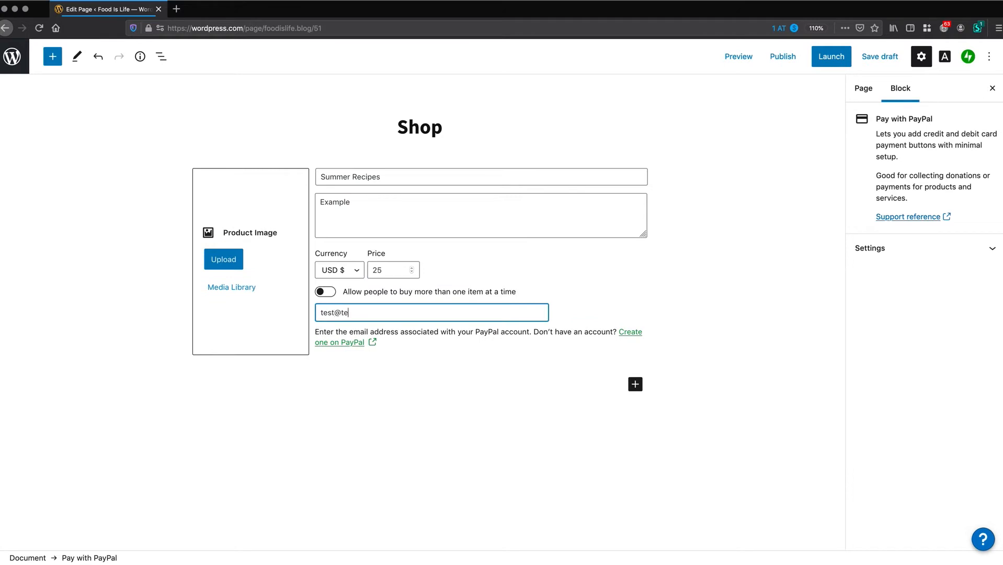
text(st.com)
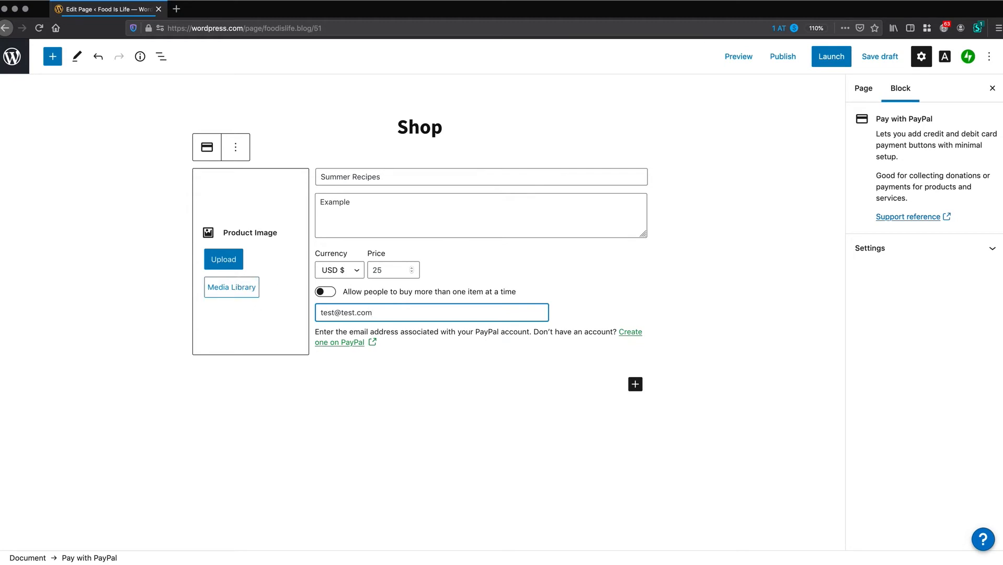
click(320, 292)
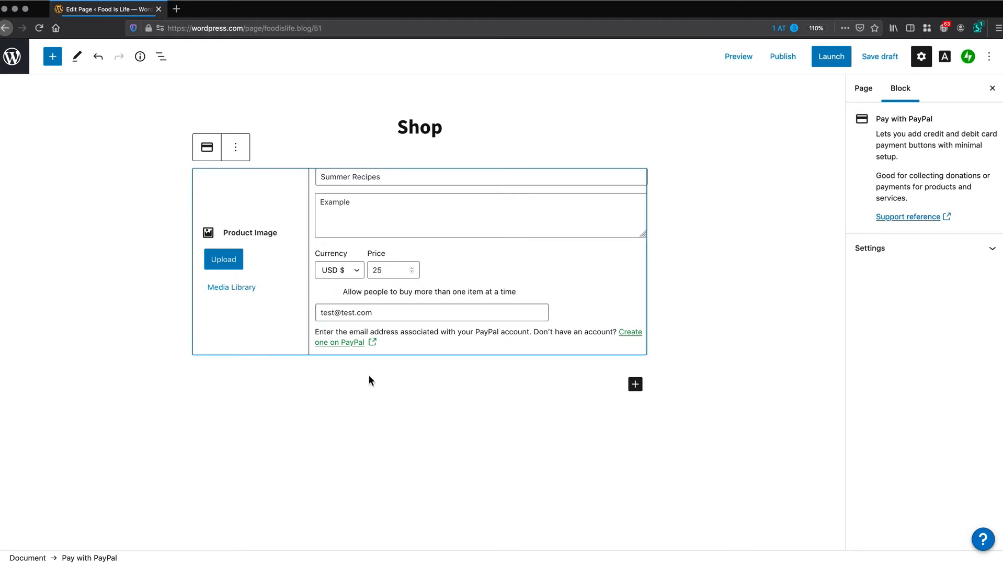
Insert the salad bowl photo with the green background from the Media Library as the product image and preview the finished PayPal block
click(239, 287)
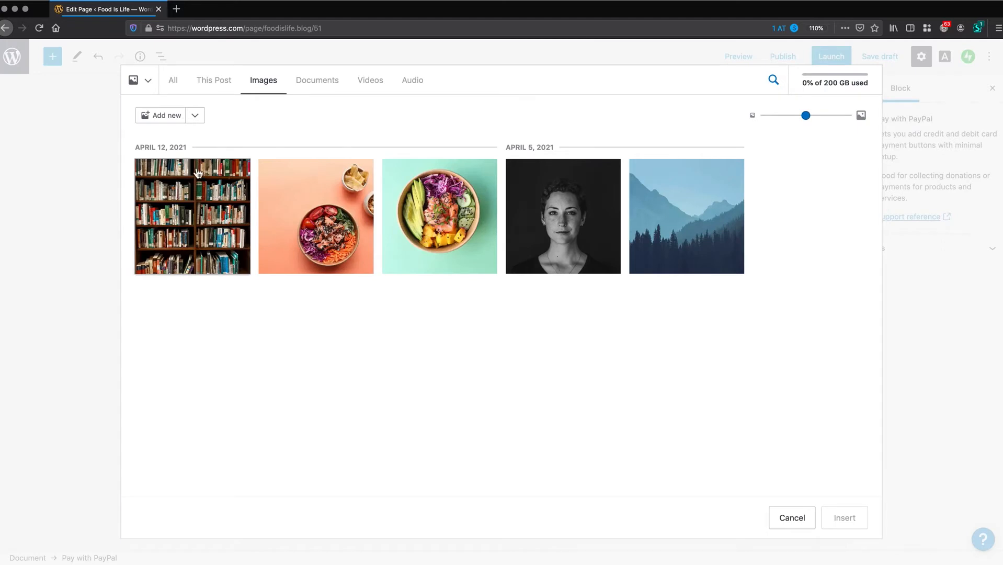
click(196, 174)
click(424, 210)
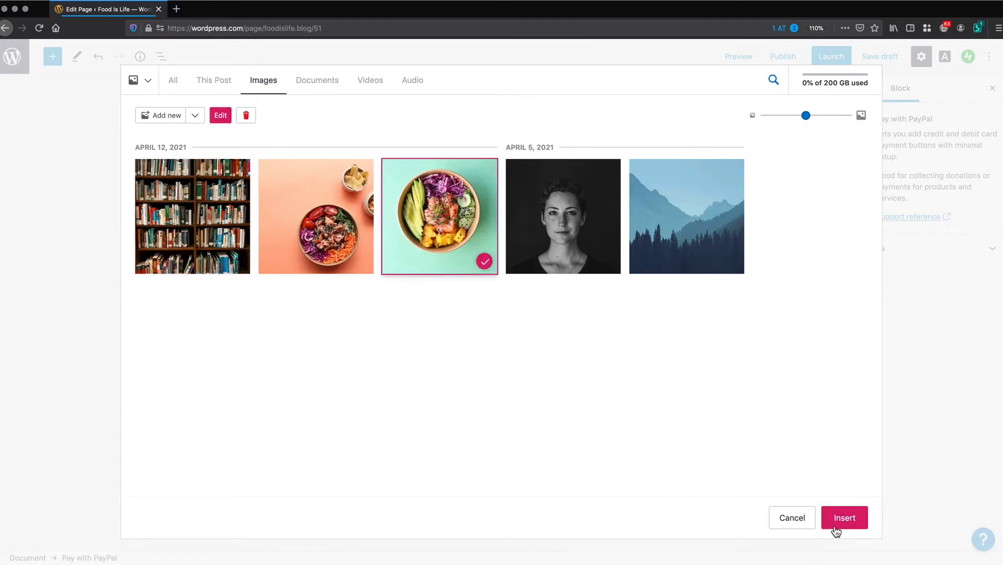
click(843, 525)
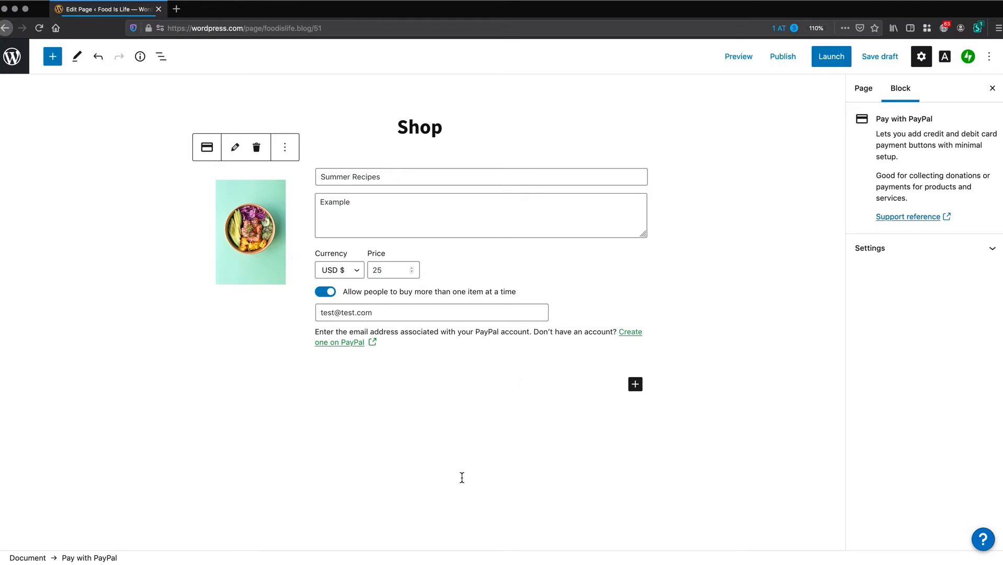
click(448, 384)
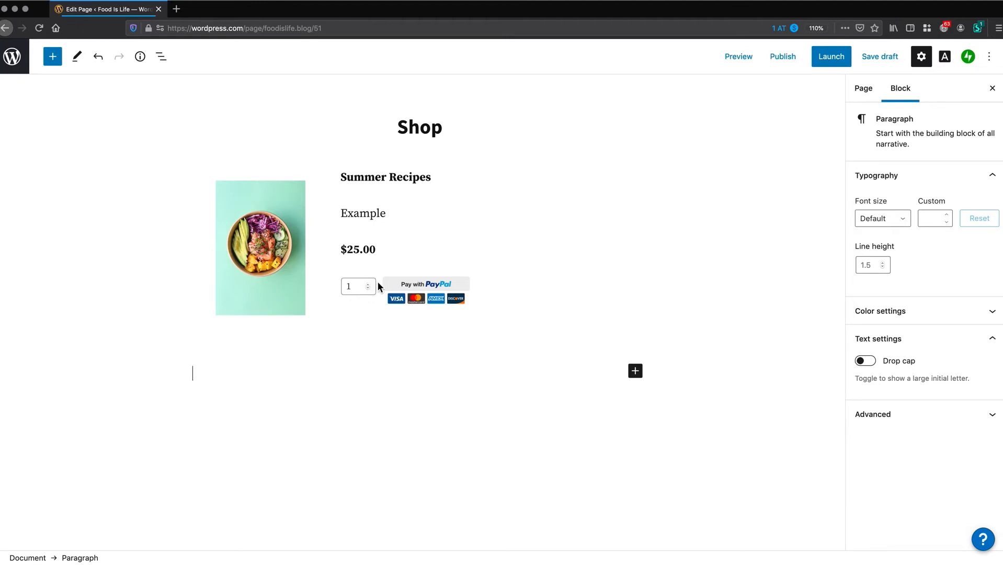
scroll(659, 84, down, 1)
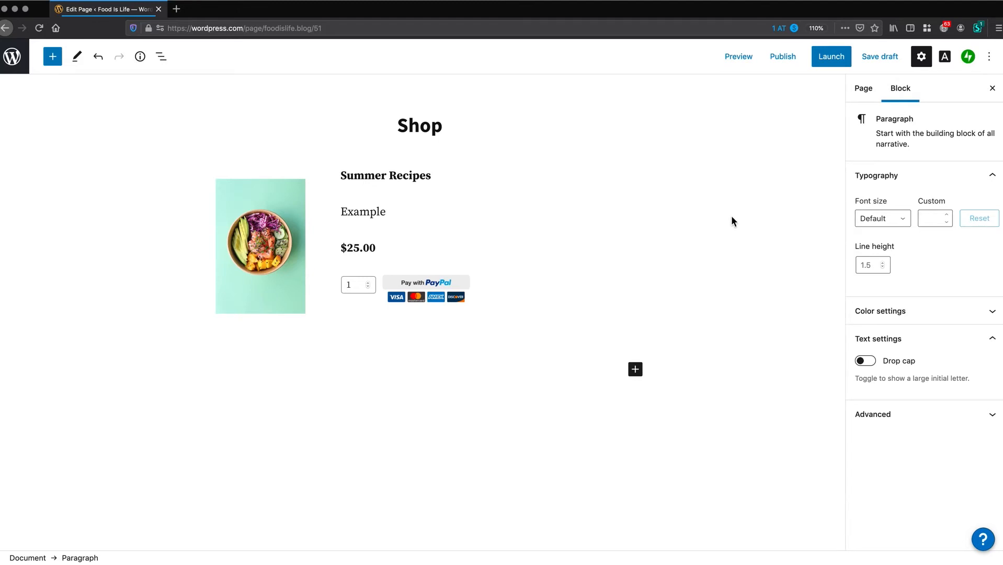
Publish the Shop page and return to the list of the site's pages
click(832, 56)
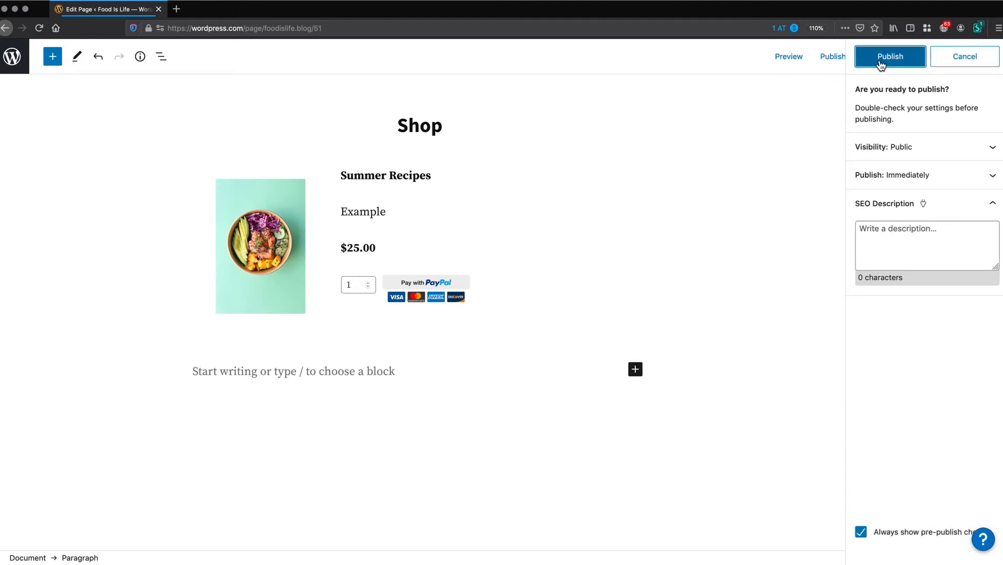
click(888, 57)
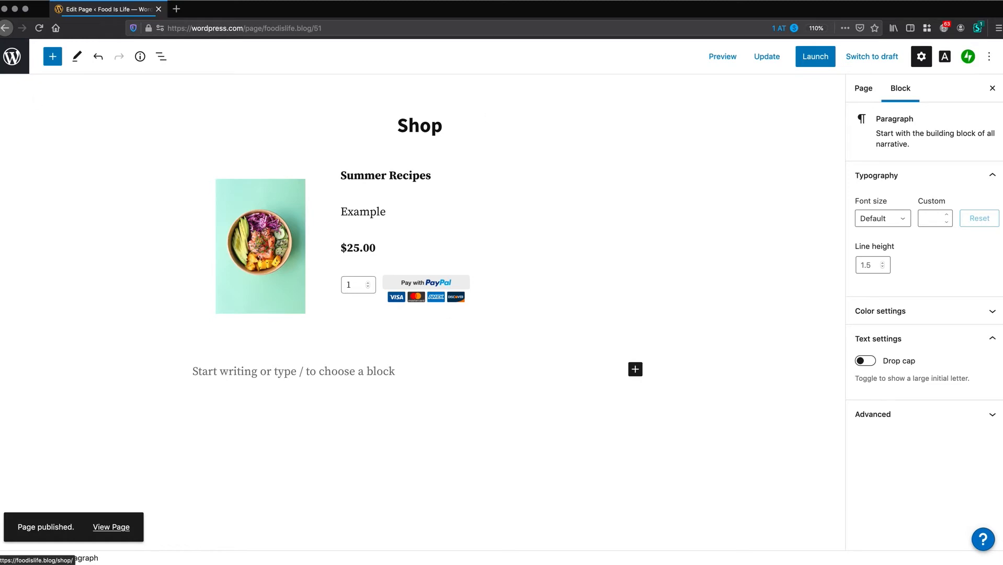
click(12, 56)
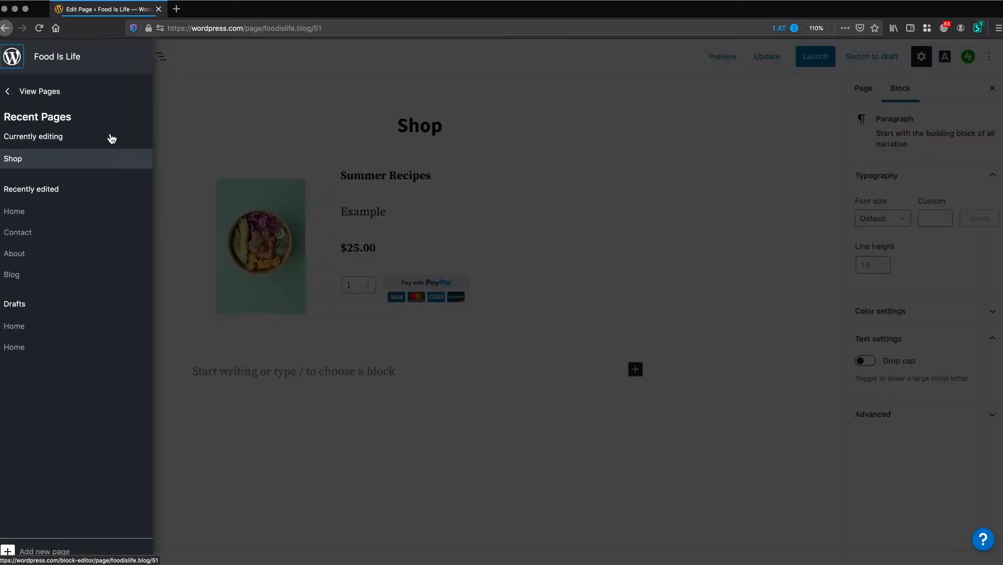
click(47, 92)
click(577, 252)
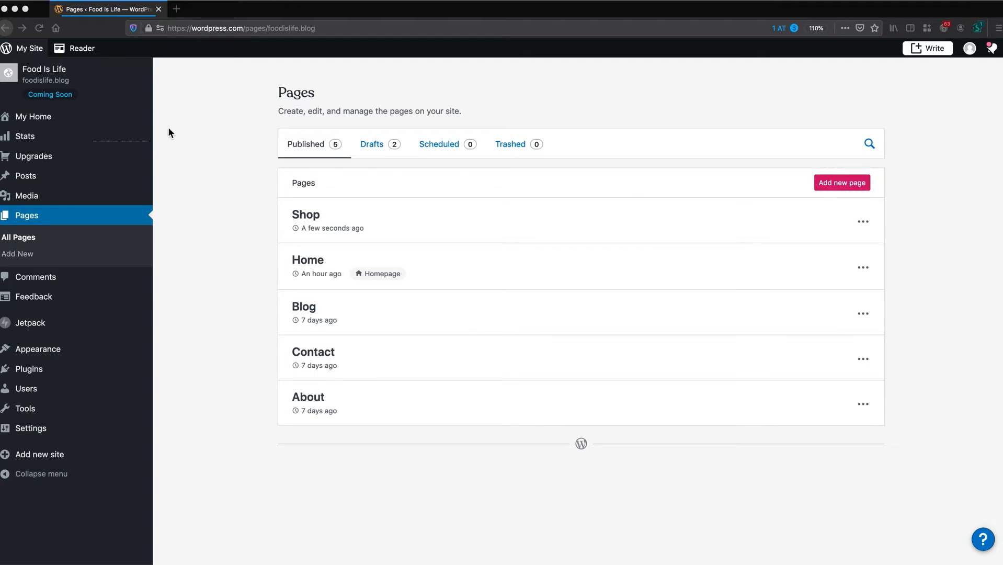
View the foodislife.blog front page and open the site's menu customization
click(58, 82)
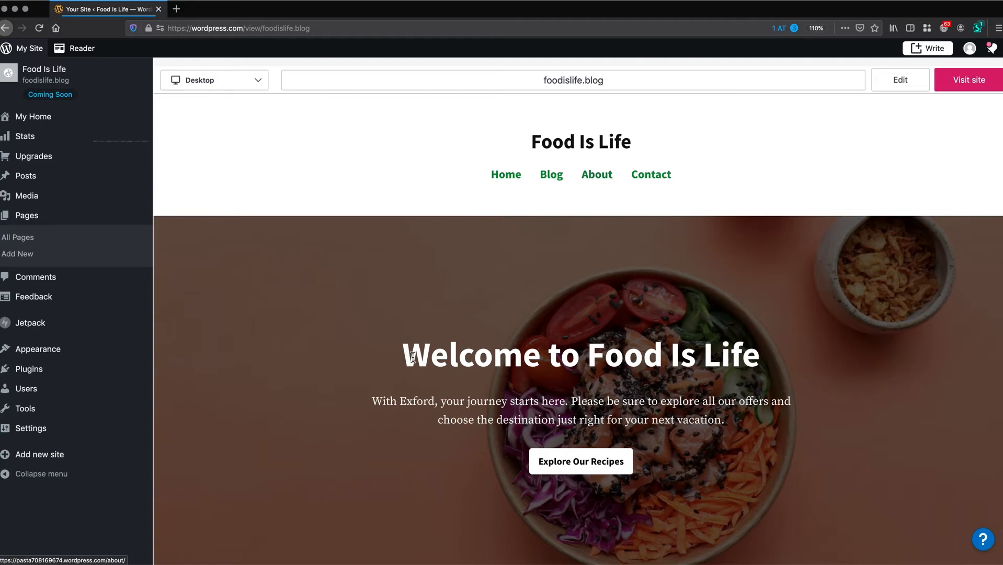
mouse_move(81, 357)
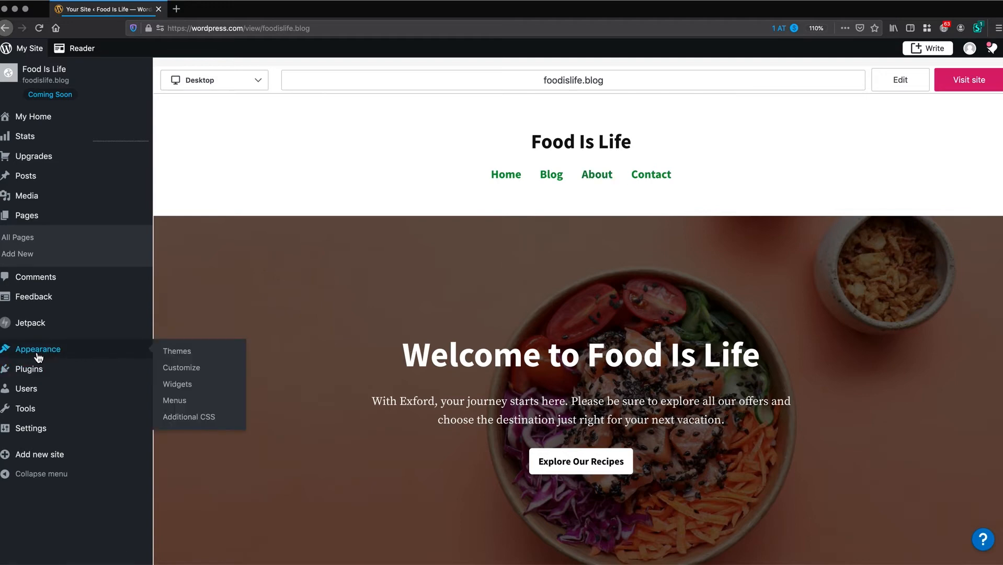
click(175, 401)
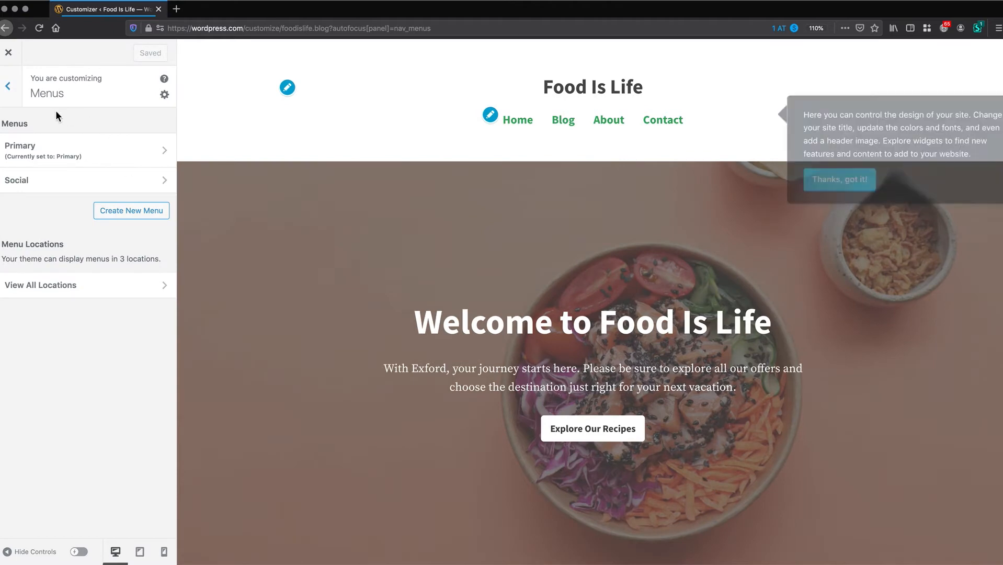
click(228, 179)
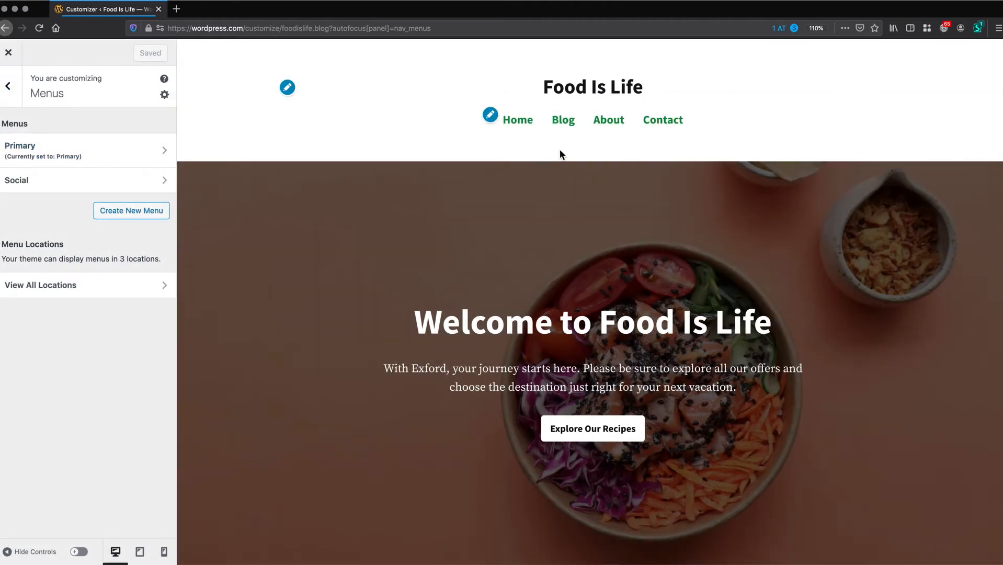
Add the Shop page to the Primary menu and reorder it so that Shop comes directly before Contact
click(116, 154)
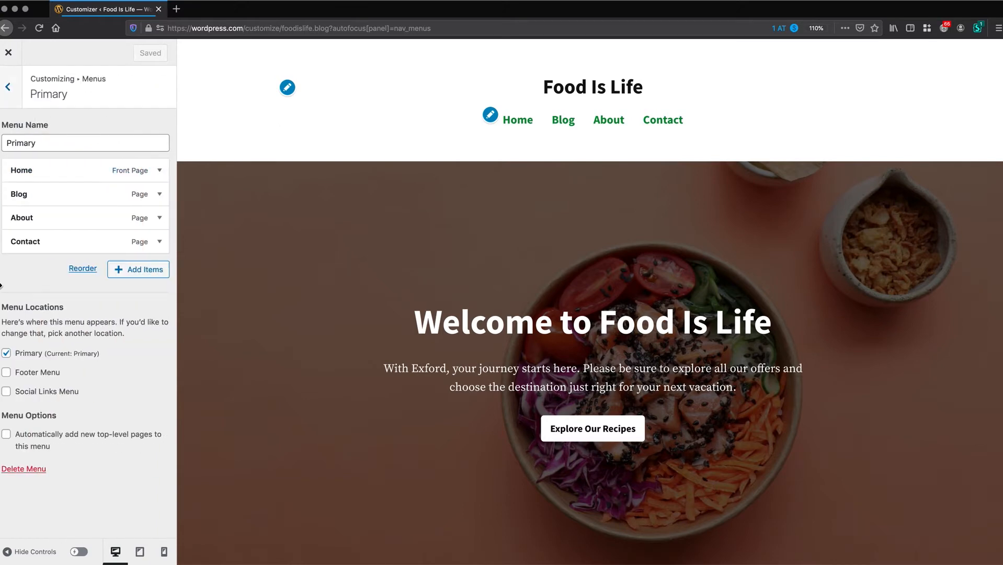
click(154, 272)
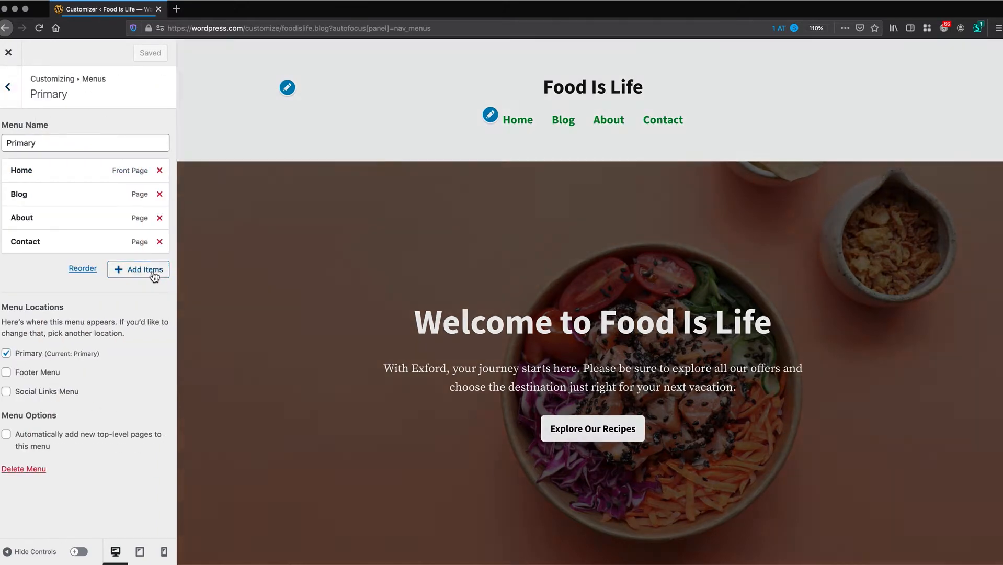
click(242, 172)
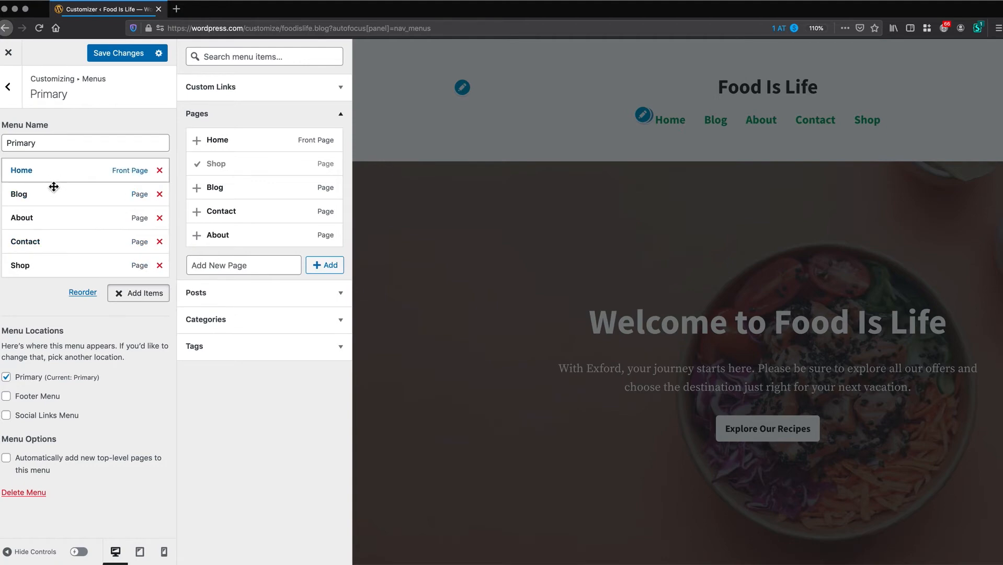
click(80, 293)
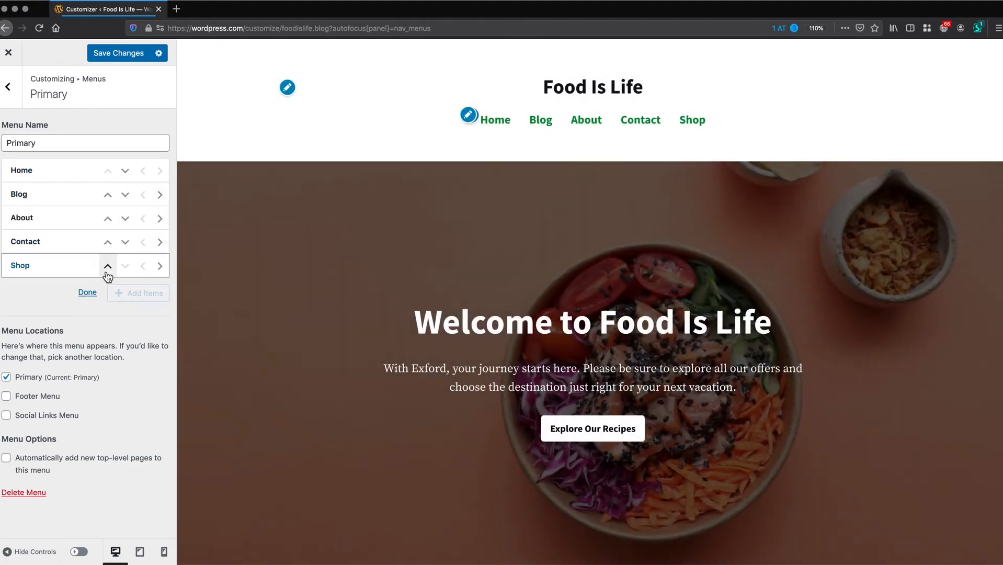
click(125, 242)
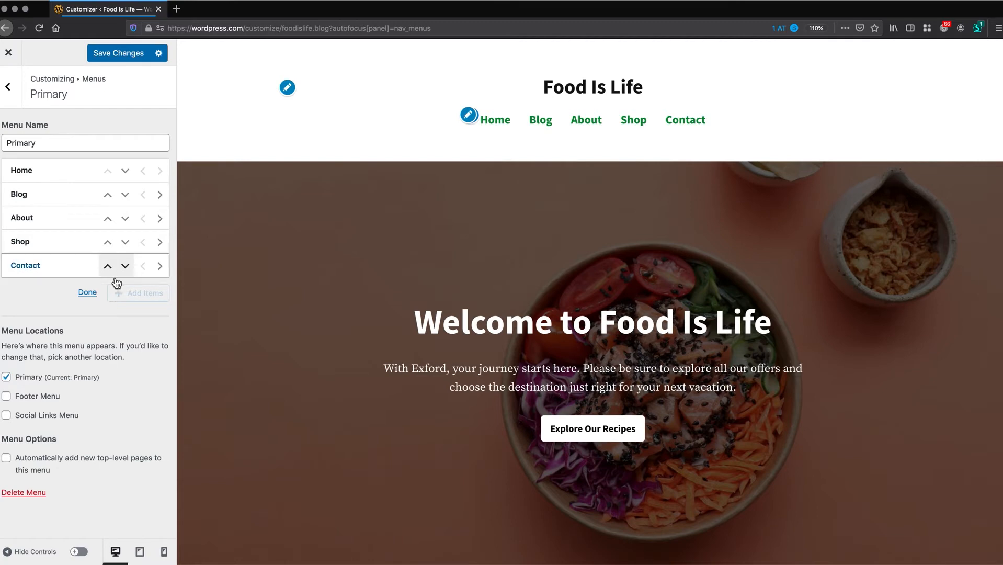
Try nesting Contact under Shop as a submenu item, check it in the preview and return it to the top level
click(160, 265)
mouse_move(679, 137)
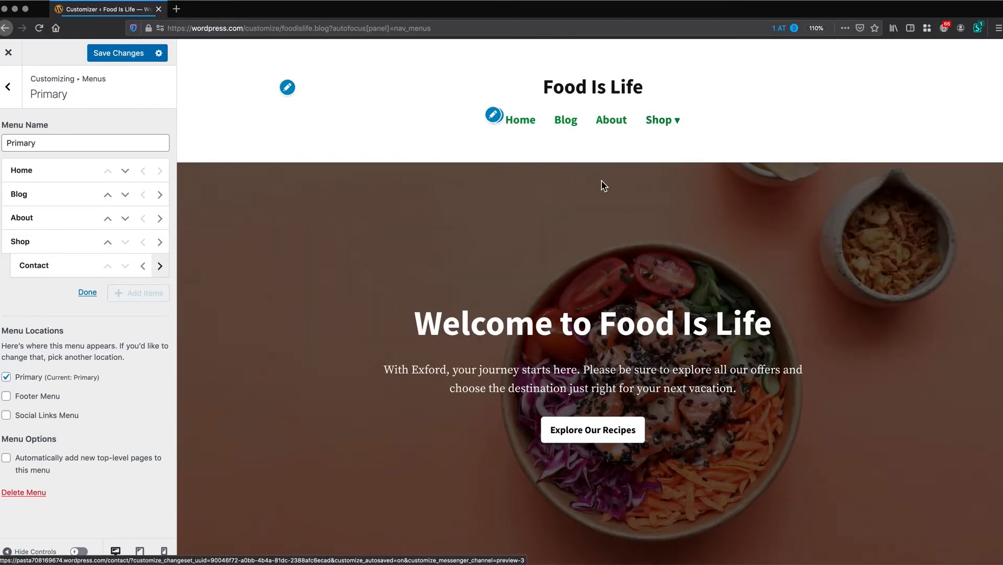
click(143, 266)
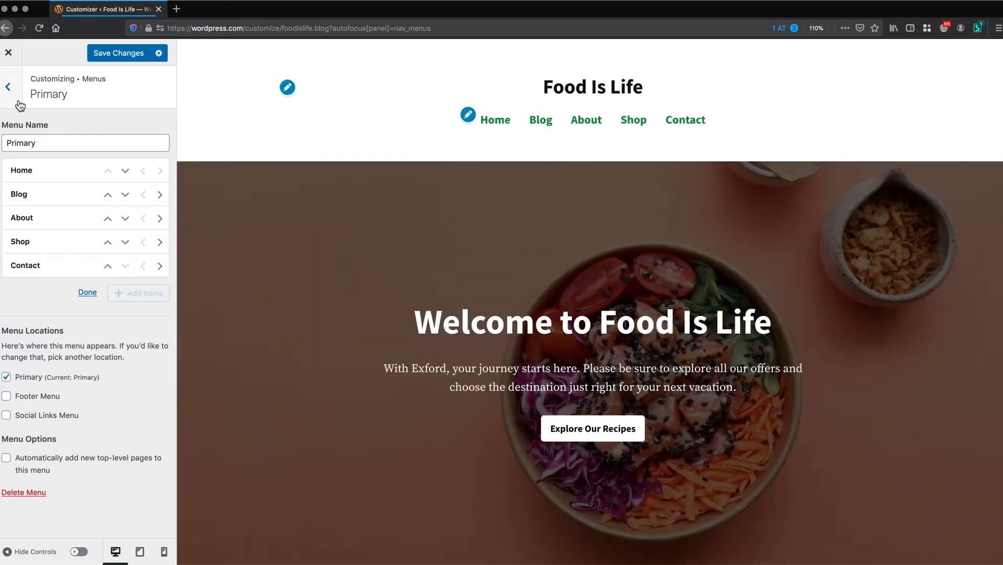
Assign the Social menu to the Social Links Menu location and remove its Pinterest item
click(7, 86)
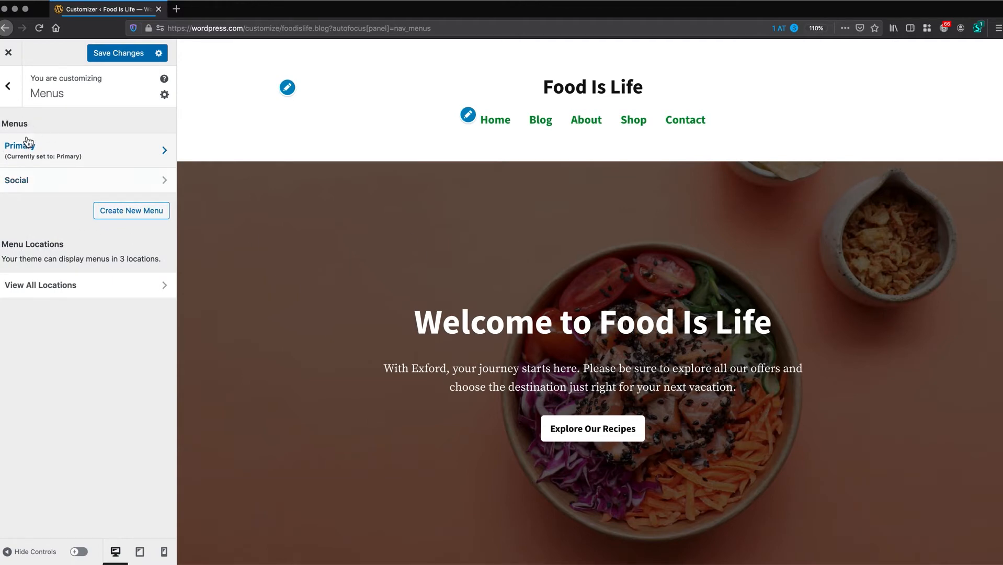
click(90, 184)
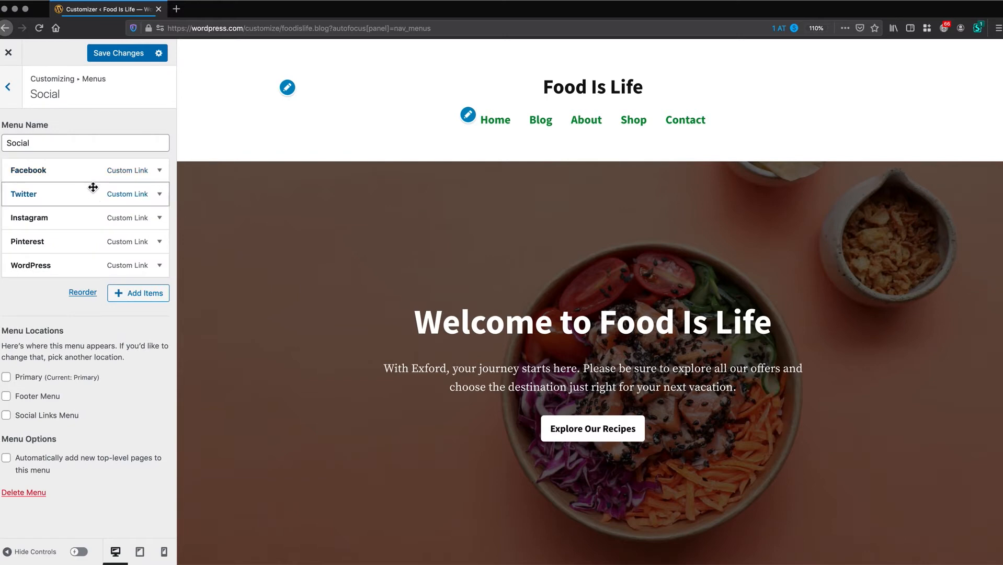
click(6, 415)
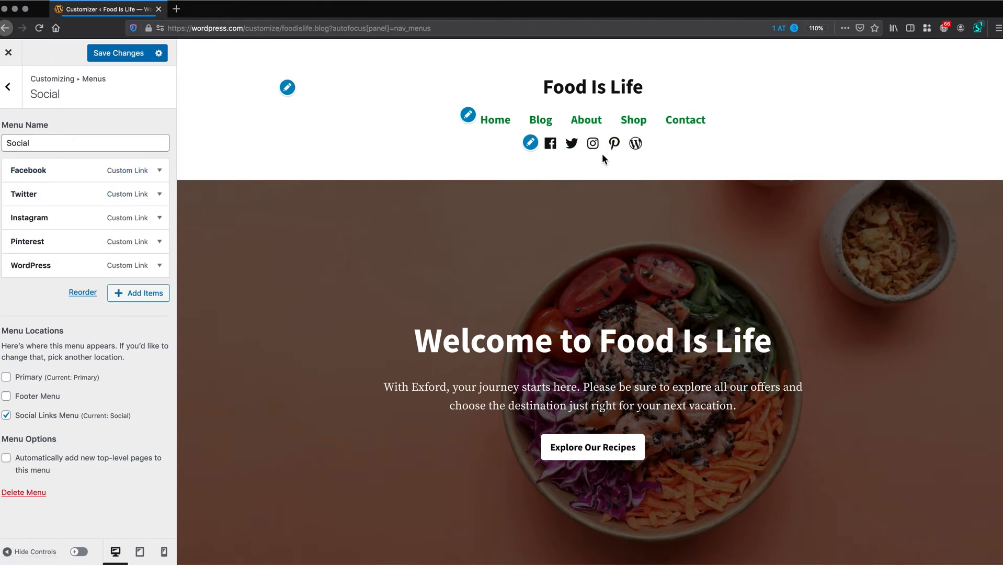
click(132, 299)
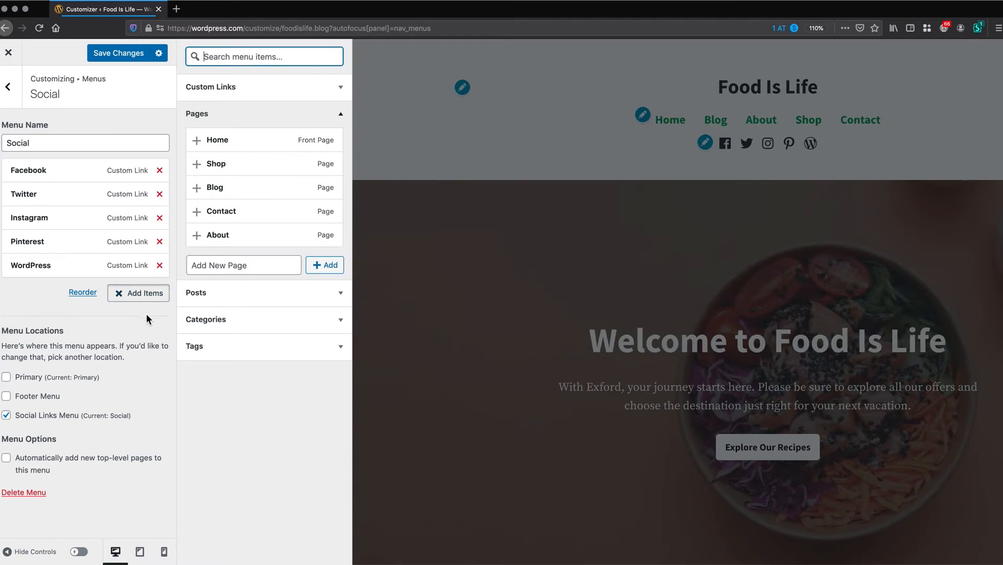
click(160, 241)
click(246, 97)
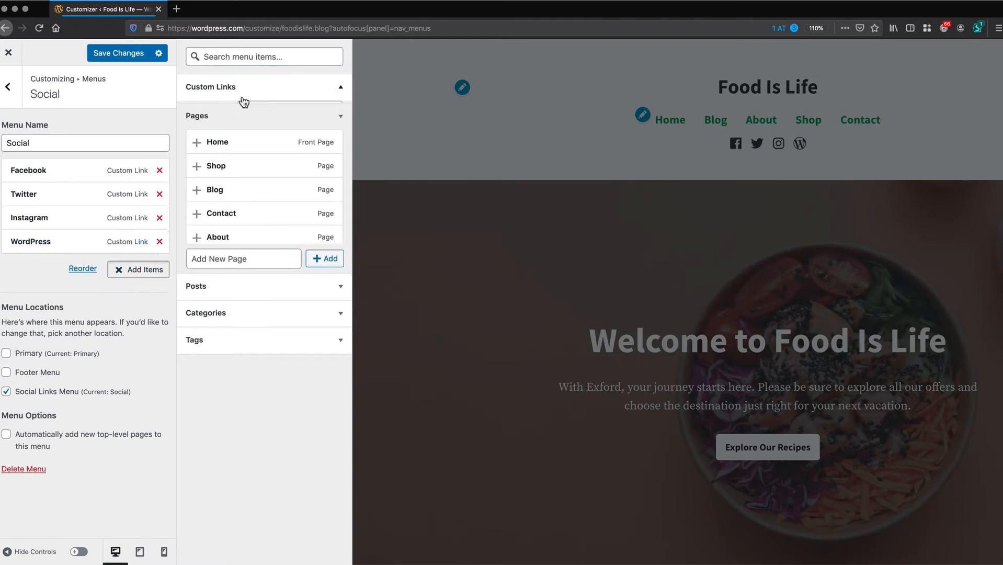
click(293, 113)
text(https:)
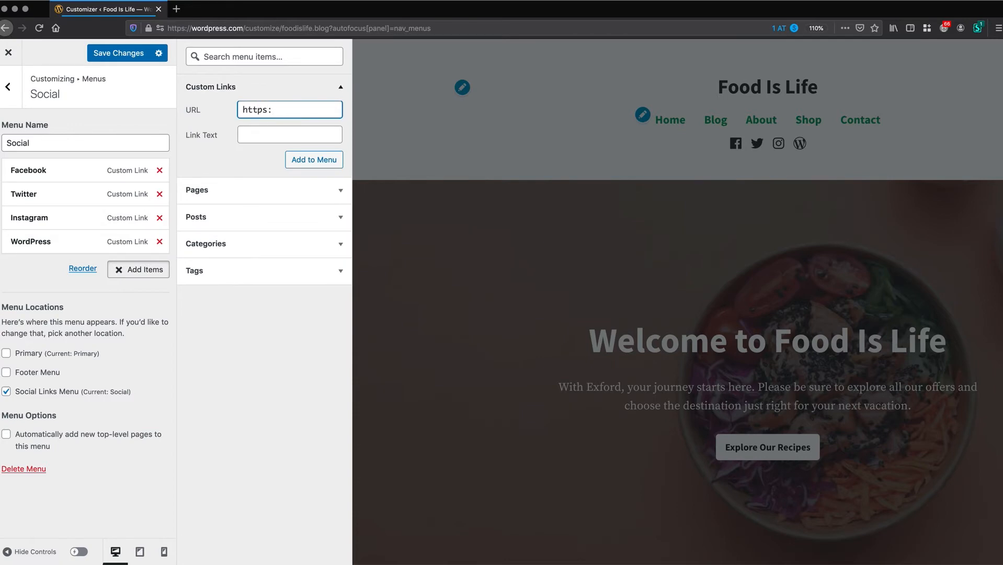
text(//linkedin.com/example)
key(Tab)
text(Linkedin)
key(Return)
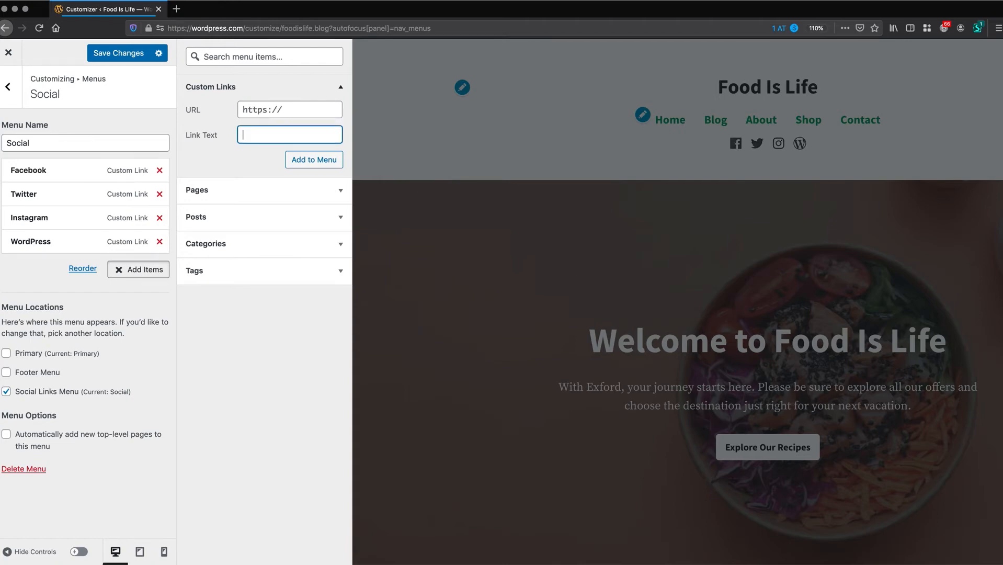
click(515, 184)
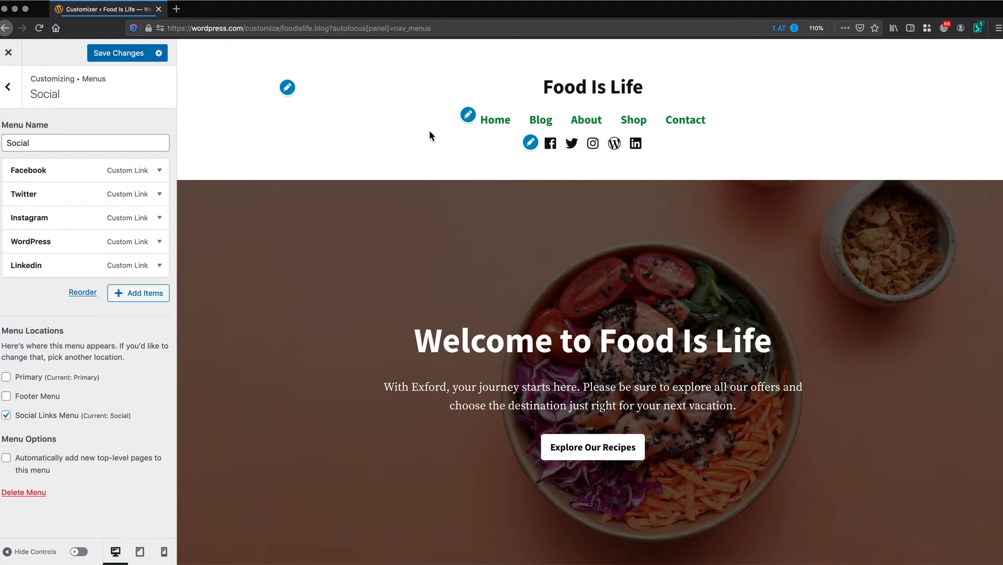
Change the navigation label of the Primary menu's Blog item to "Recipes" and return to the main customization options
click(19, 93)
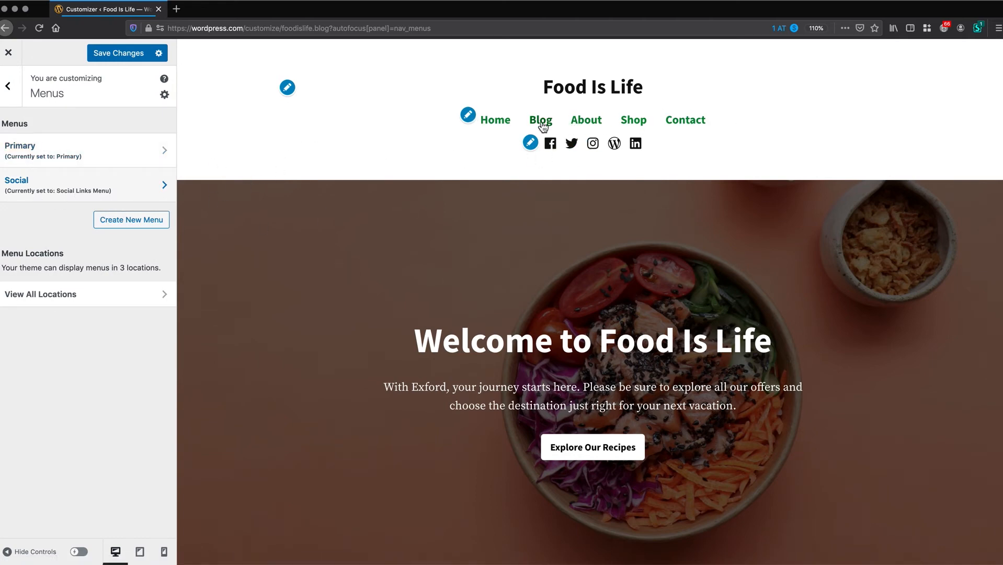
click(96, 151)
click(94, 291)
click(159, 194)
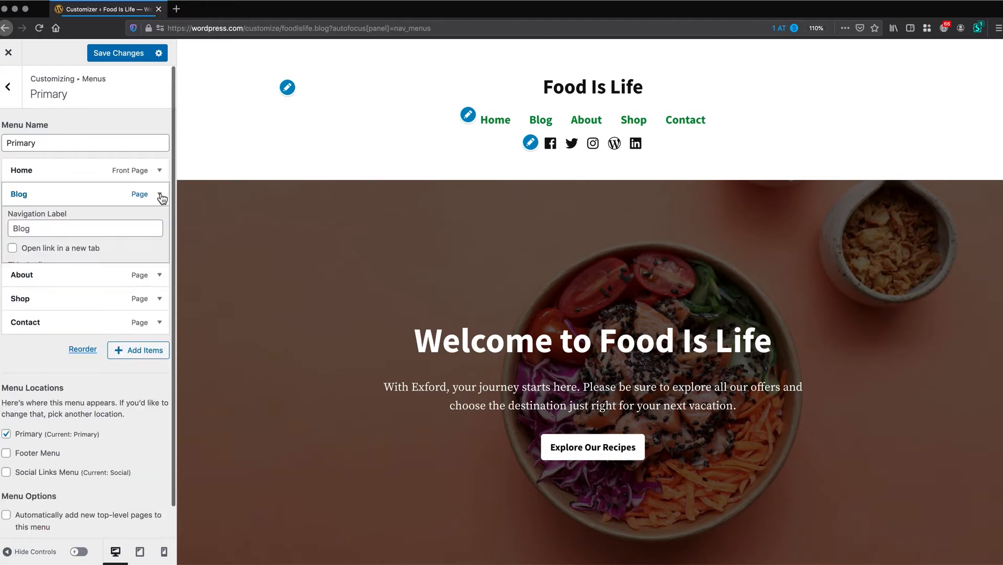
click(55, 232)
text(Recipes)
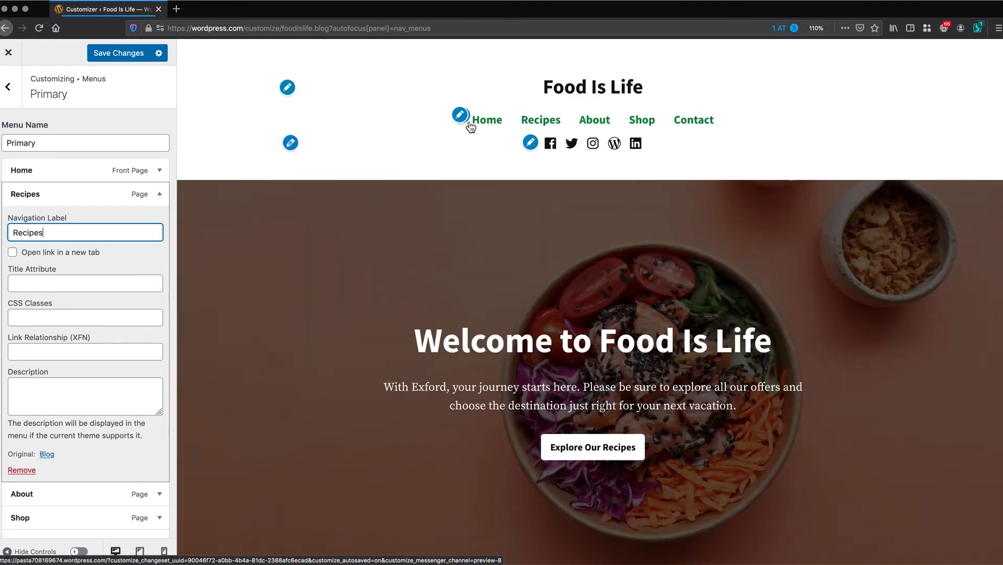
scroll(733, 317, down, 5)
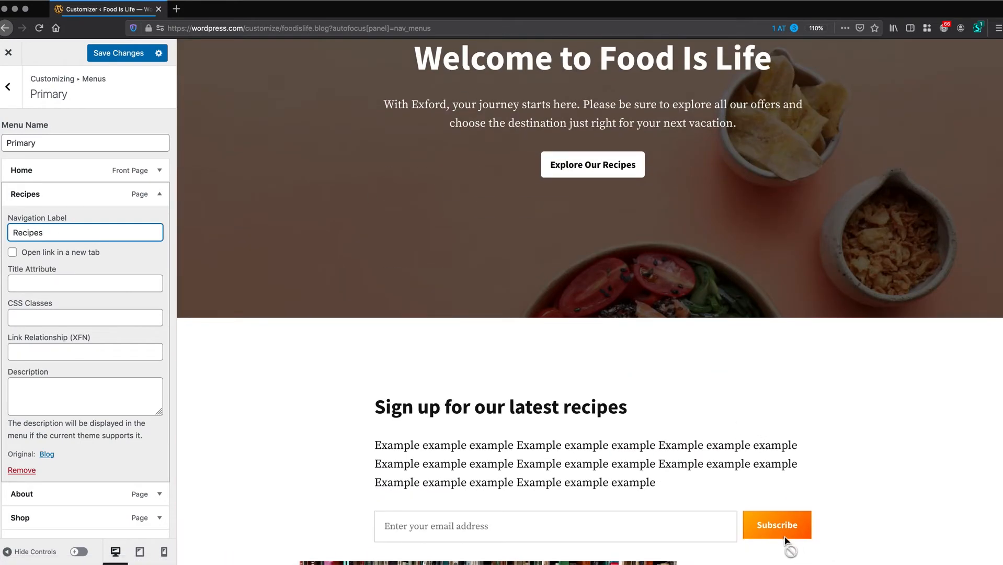
scroll(602, 326, up, 3)
scroll(604, 331, up, 2)
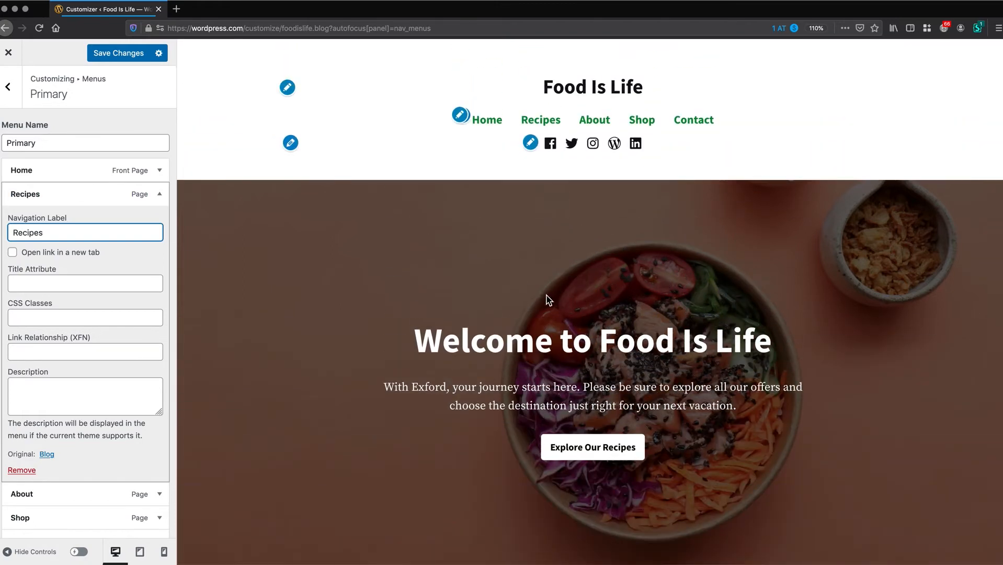
click(8, 86)
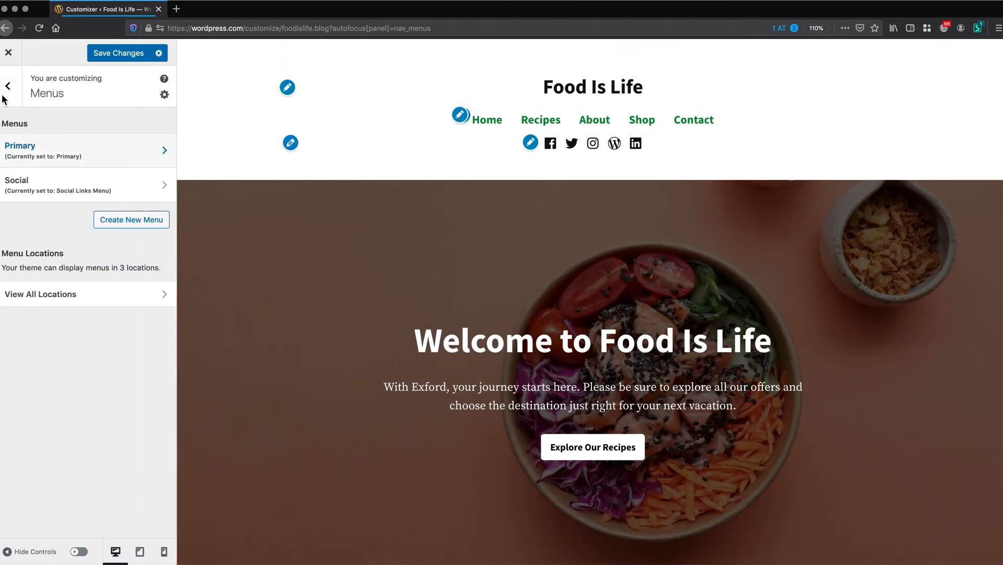
click(8, 86)
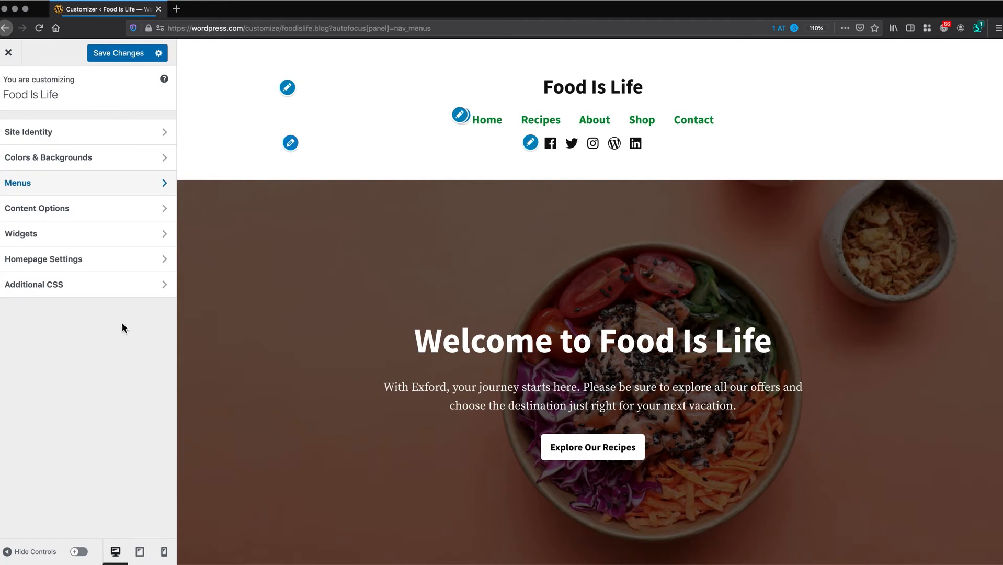
In Colors & Backgrounds, set the link color to a custom gold, #d5a701, and check it across the homepage preview
click(159, 158)
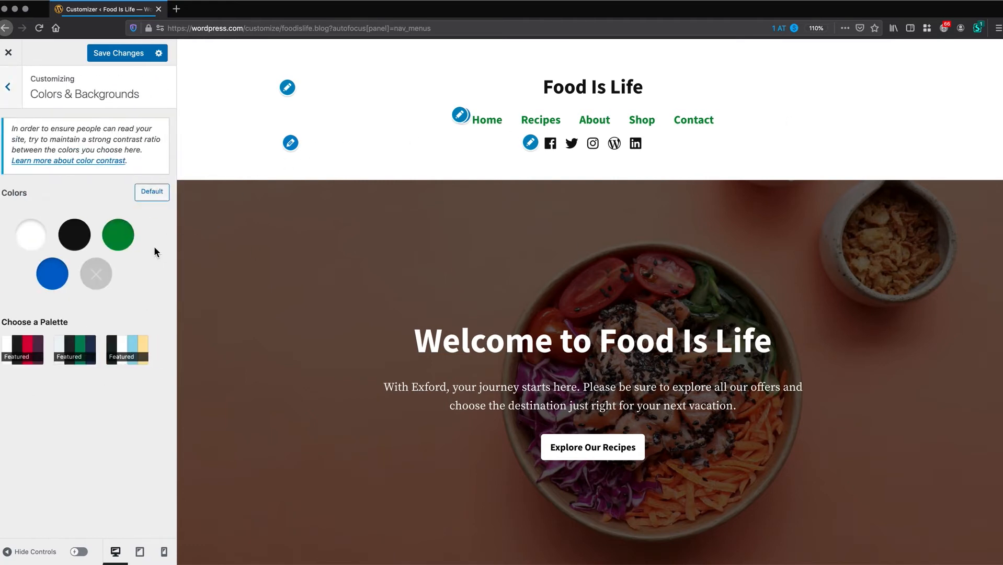
click(114, 238)
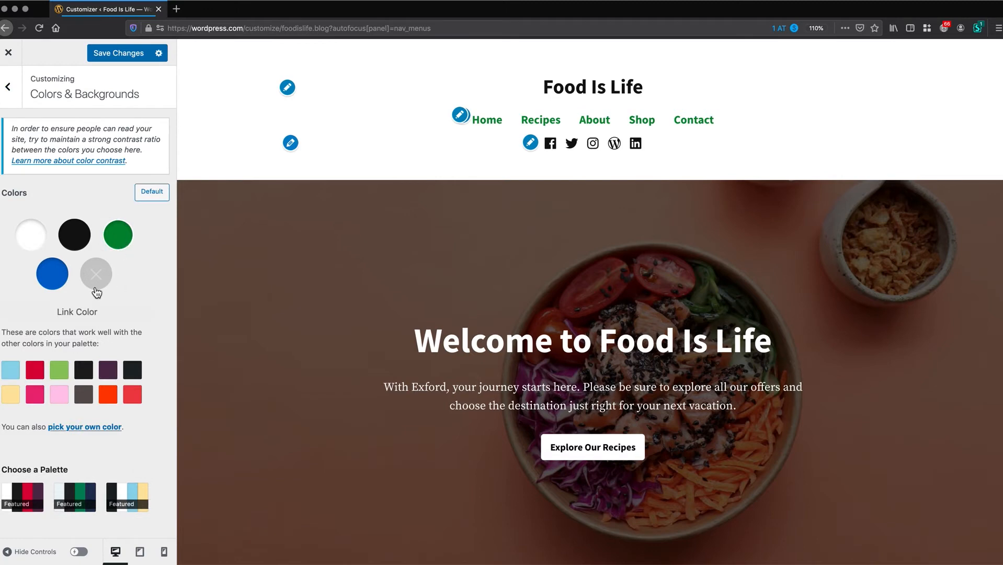
click(100, 430)
scroll(37, 485, down, 5)
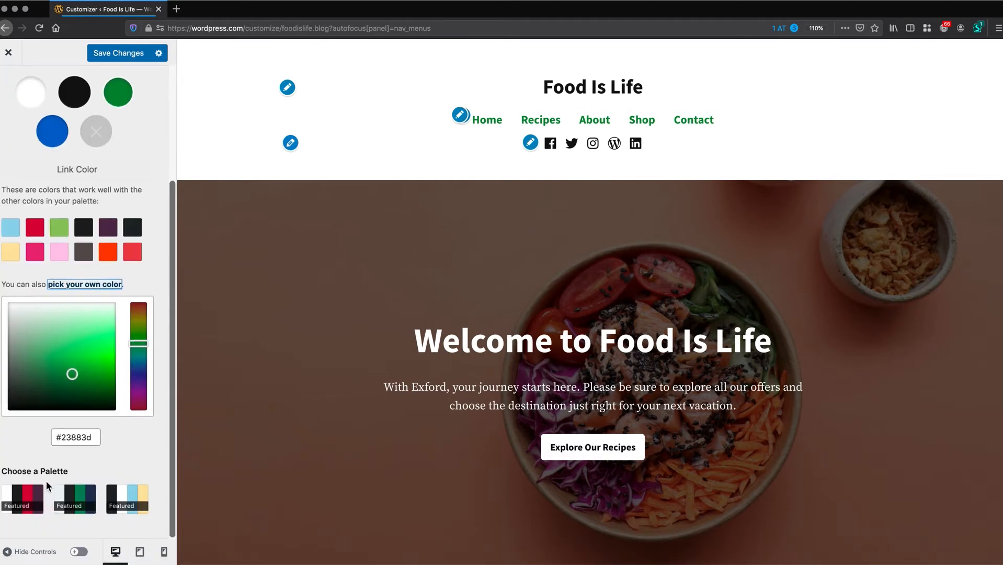
drag(138, 349, 141, 324)
drag(93, 344, 161, 365)
click(142, 321)
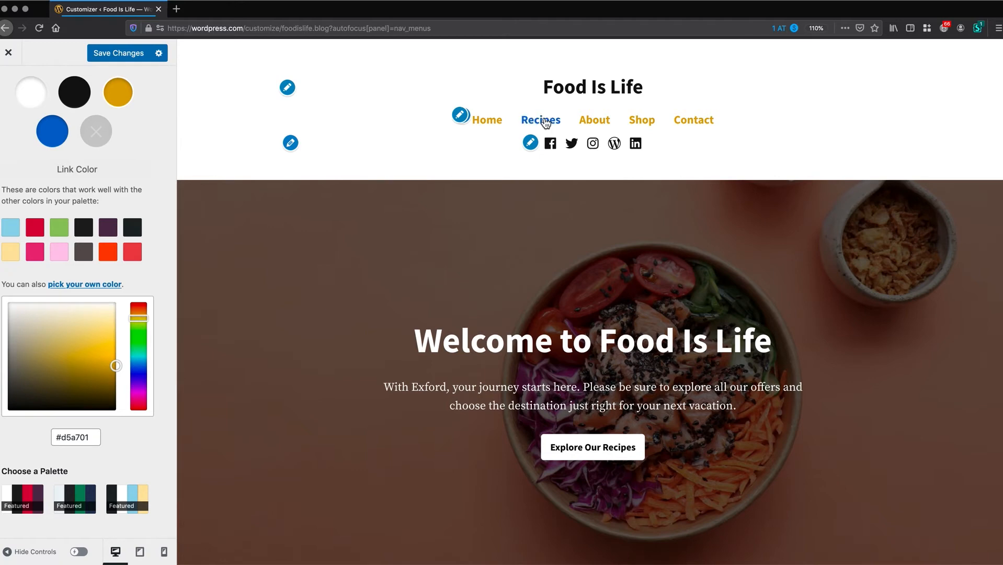
scroll(734, 444, down, 7)
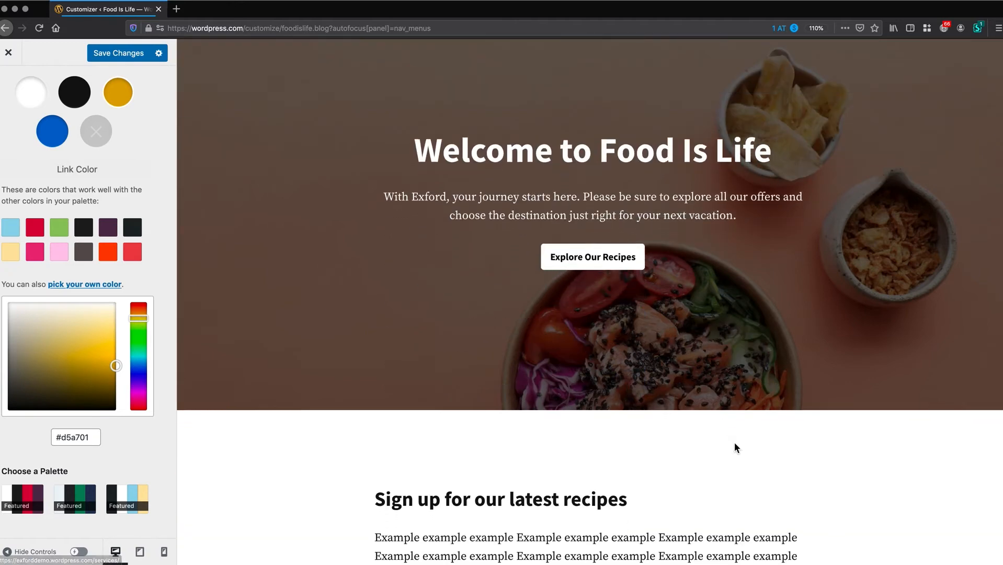
scroll(670, 370, up, 7)
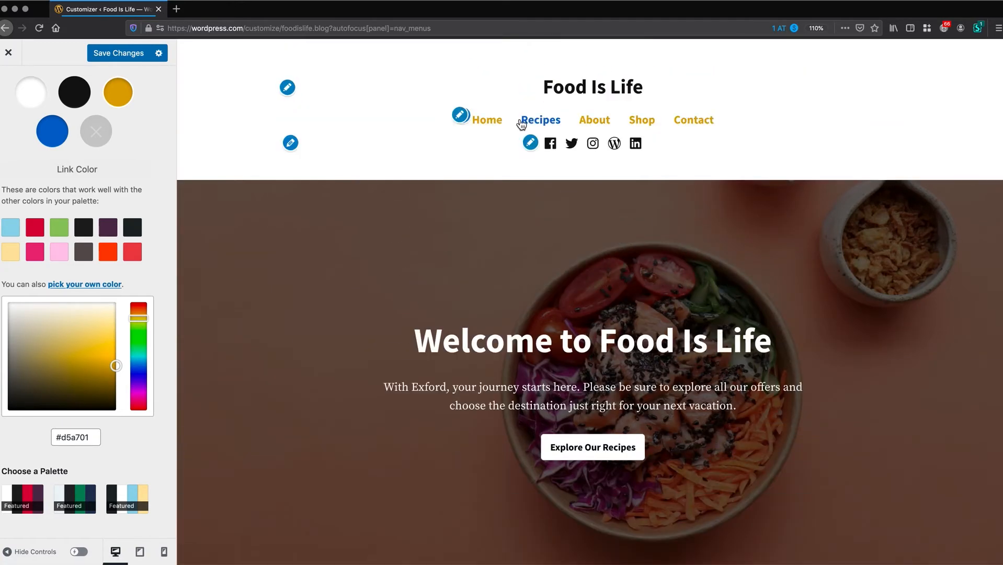
Set the secondary color to a custom red, #c20909
click(52, 130)
scroll(115, 382, down, 2)
scroll(640, 419, down, 6)
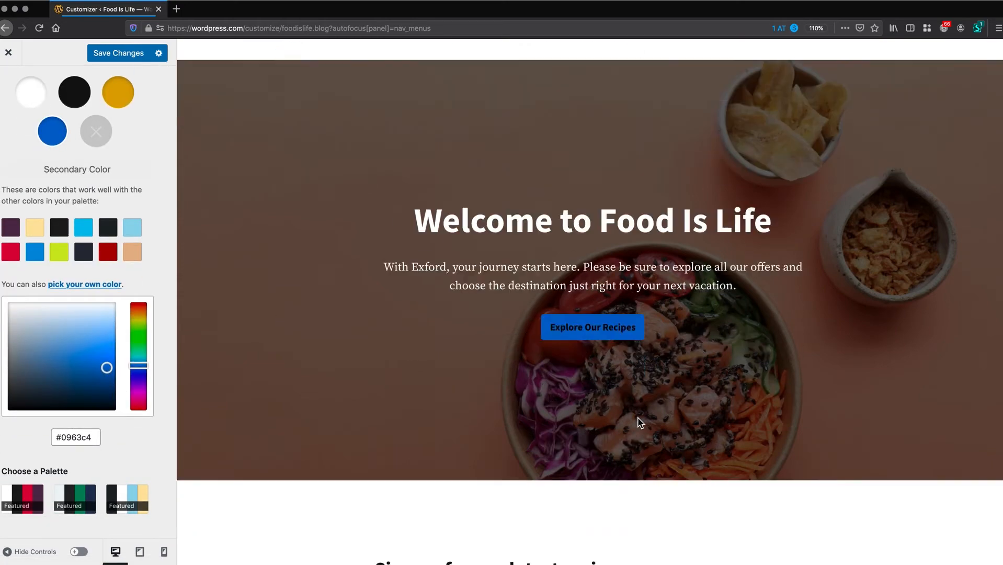
scroll(640, 418, up, 4)
click(139, 305)
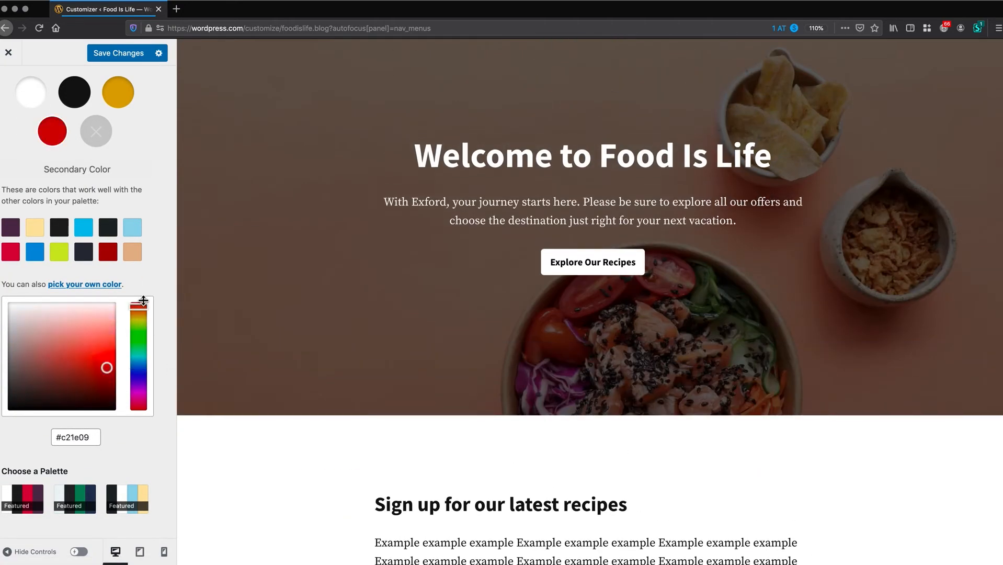
scroll(679, 268, up, 3)
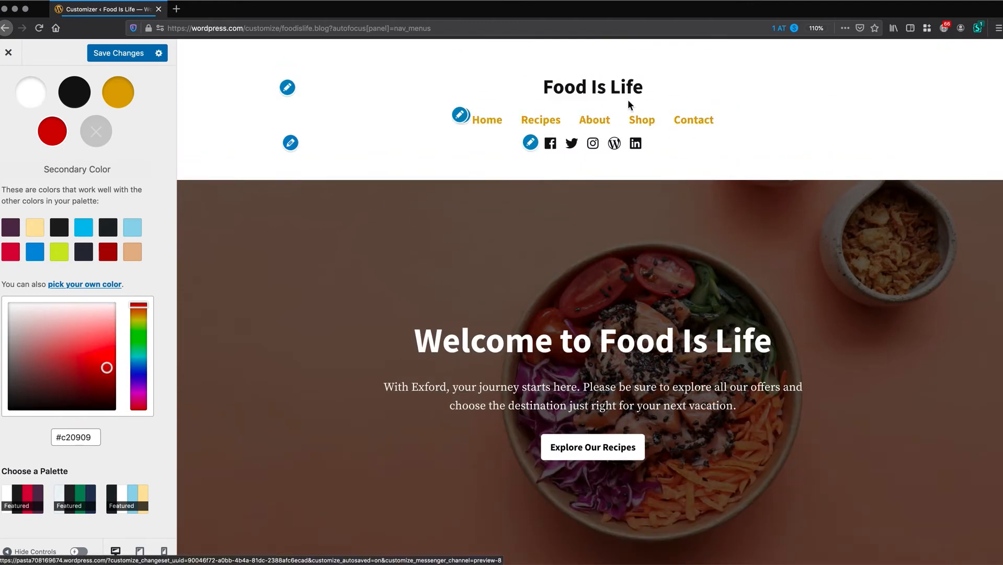
Save the color changes, look over the homepage preview and return to the site view
scroll(796, 371, down, 1)
scroll(796, 371, down, 3)
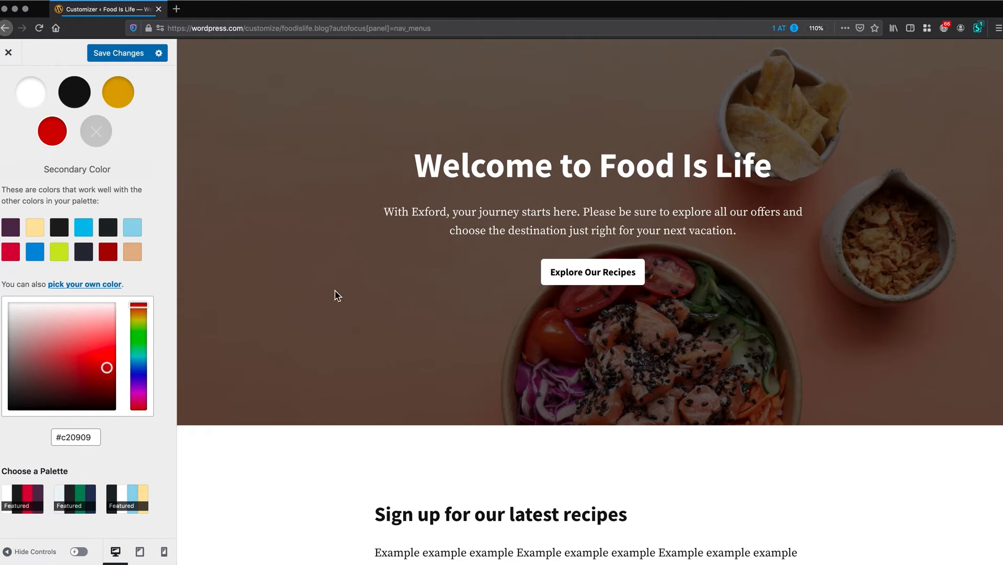
click(112, 54)
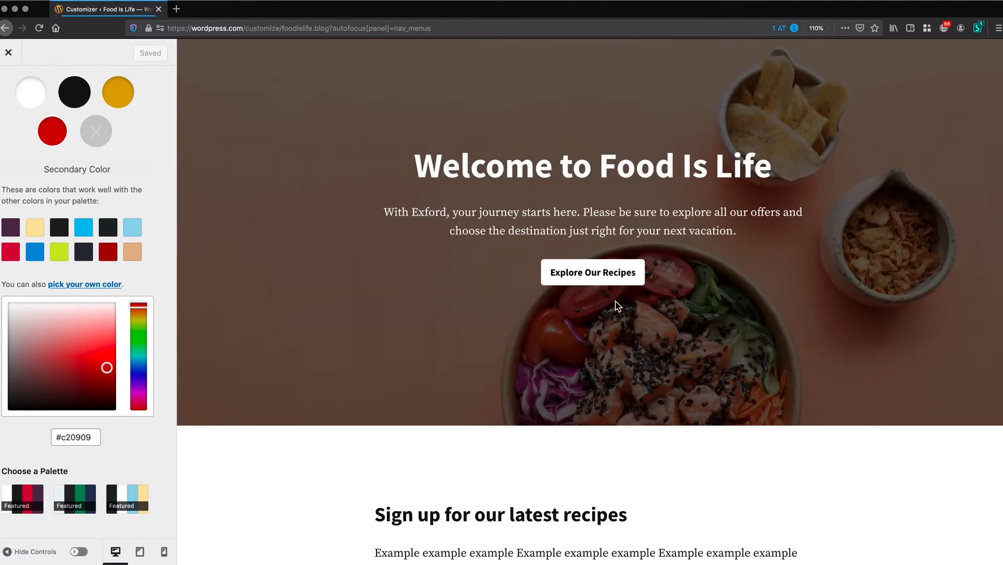
scroll(624, 308, up, 3)
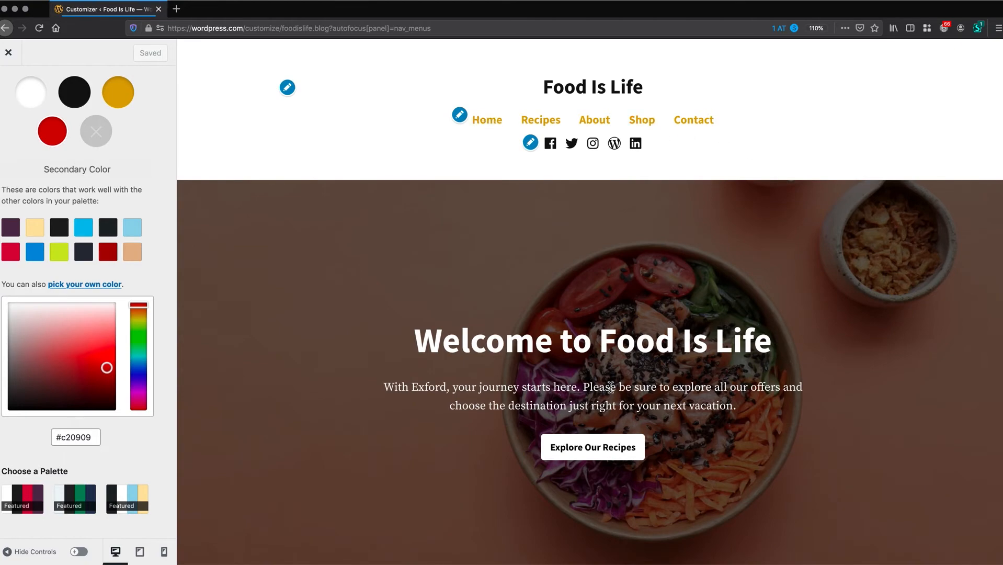
scroll(742, 352, down, 8)
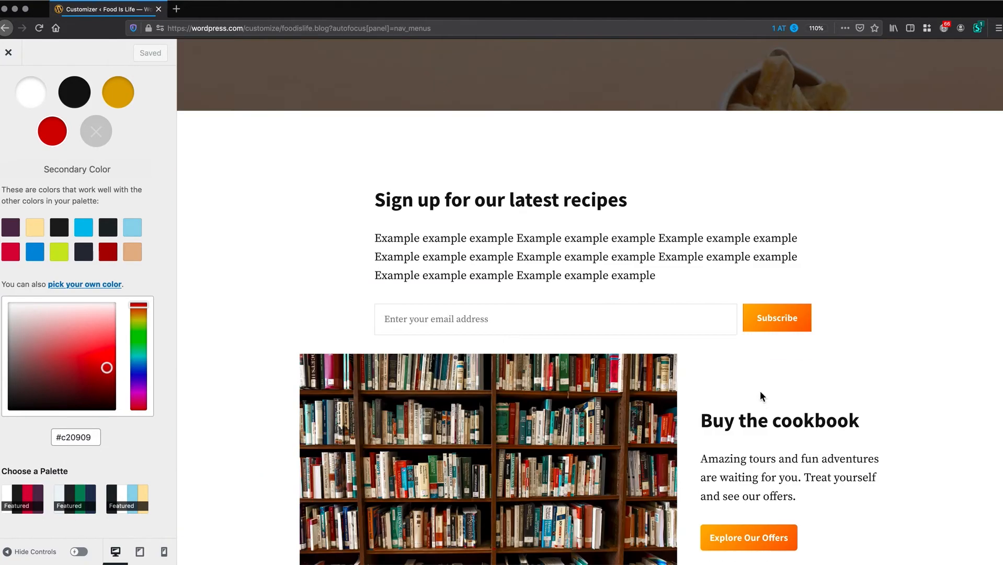
scroll(320, 267, up, 10)
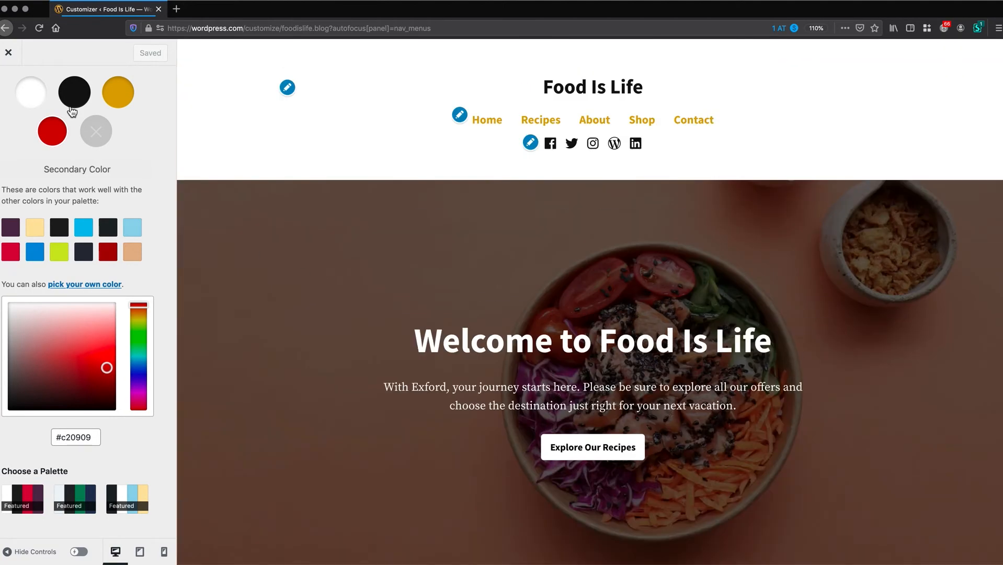
scroll(71, 110, up, 5)
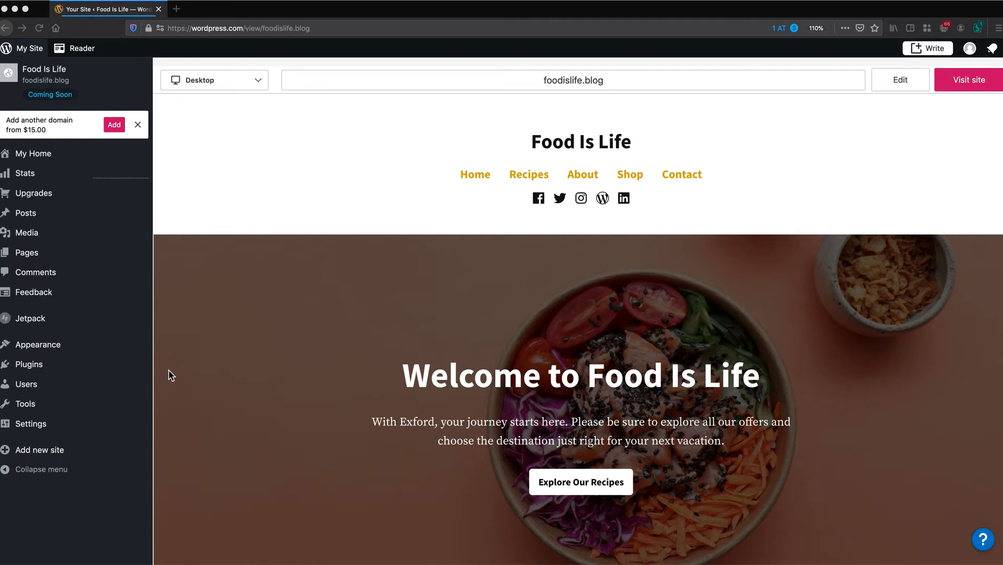
Open the Footer widget area in the customizer and bring the page footer into view
mouse_move(51, 351)
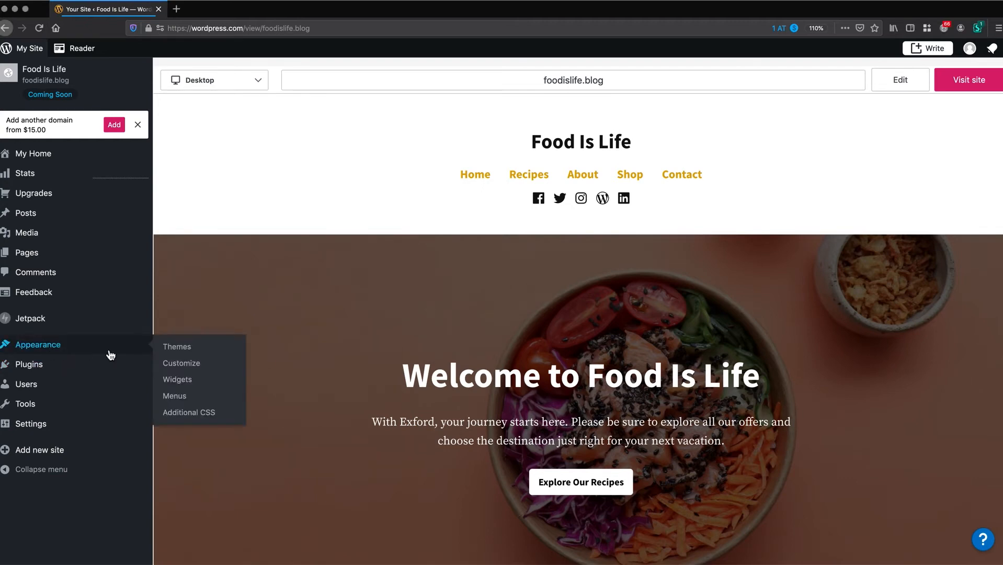
click(167, 379)
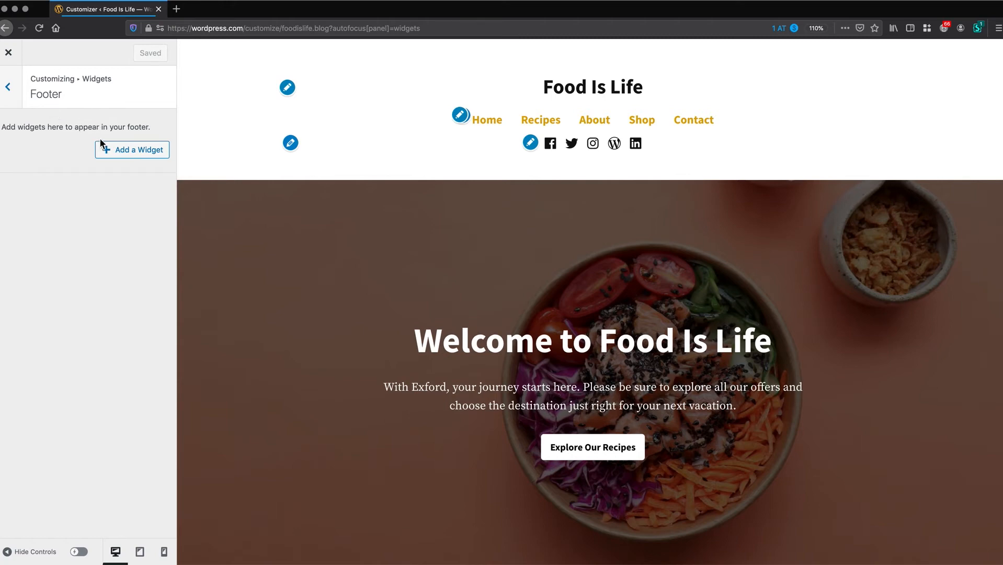
scroll(512, 314, down, 15)
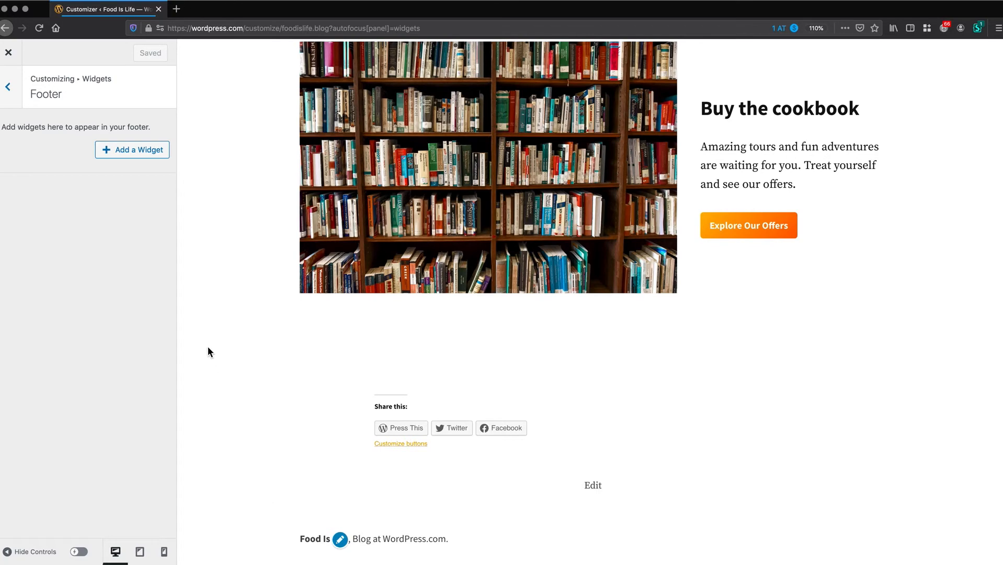
Examine the list of widgets that can be added to the footer
click(117, 152)
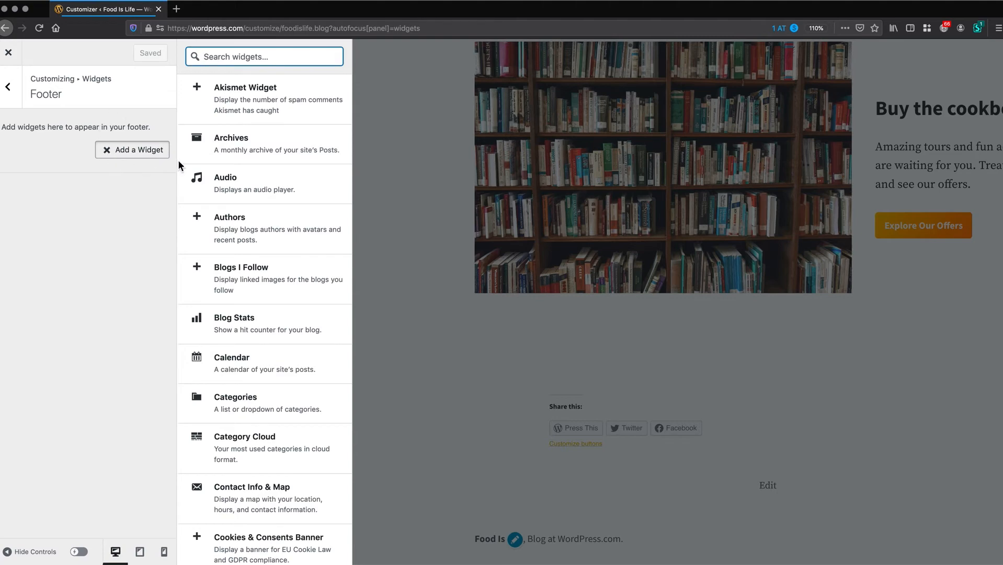
scroll(259, 207, down, 5)
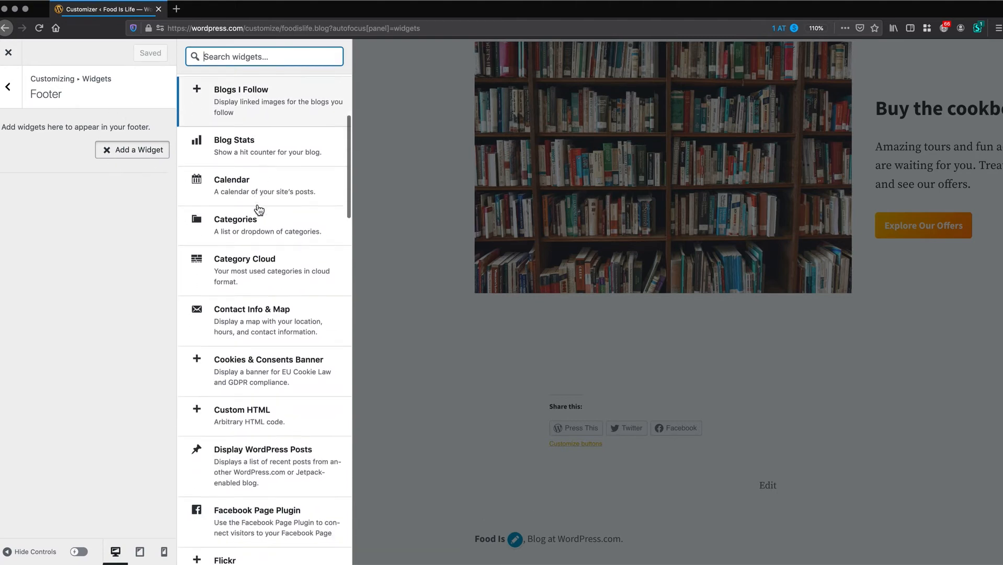
scroll(259, 208, down, 11)
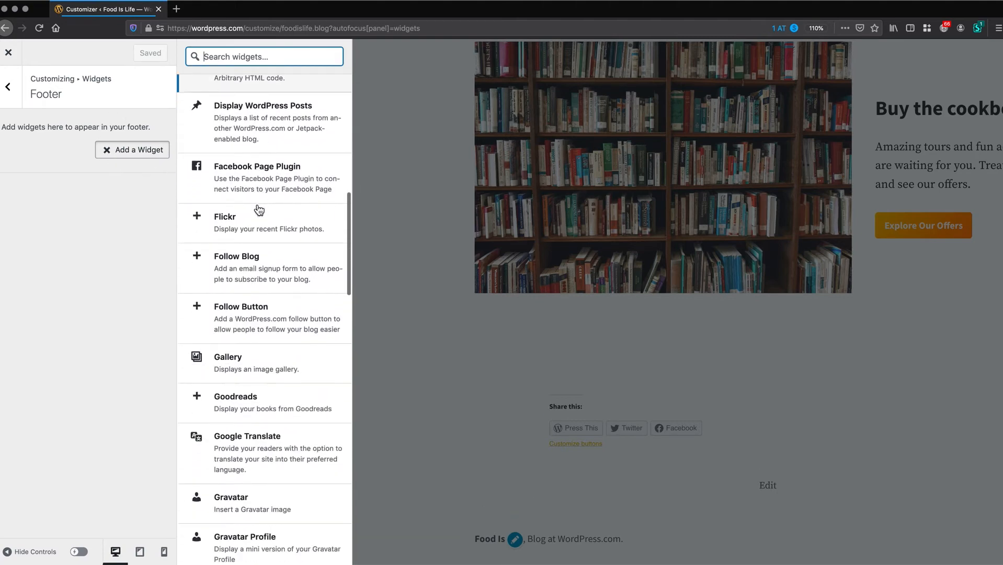
scroll(259, 209, down, 4)
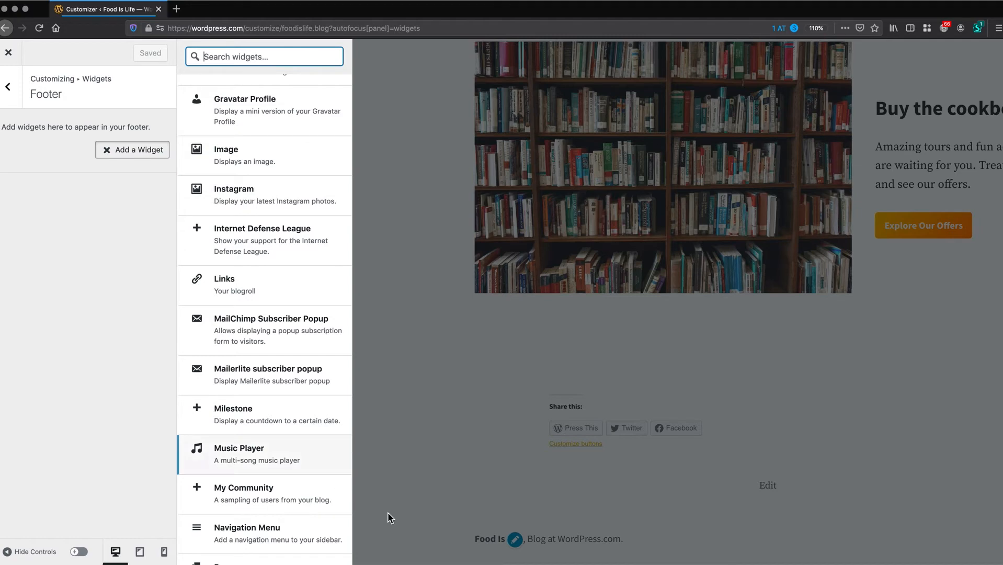
scroll(316, 468, down, 6)
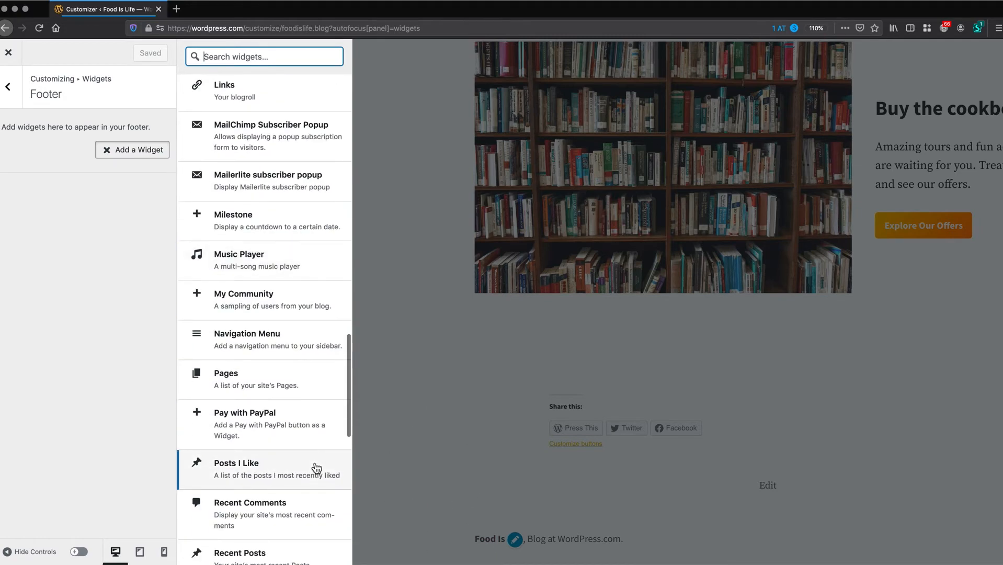
scroll(319, 467, down, 2)
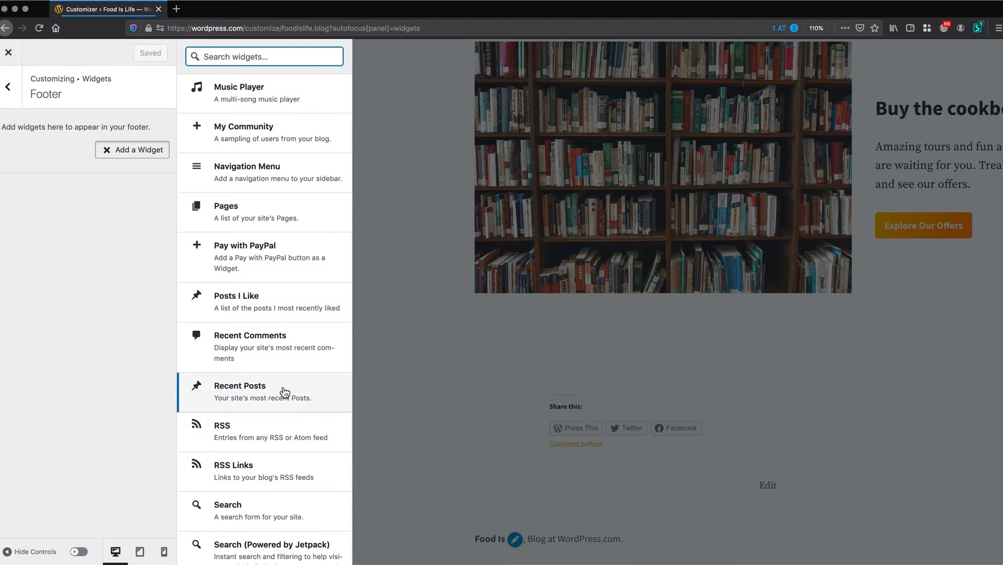
scroll(282, 403, down, 2)
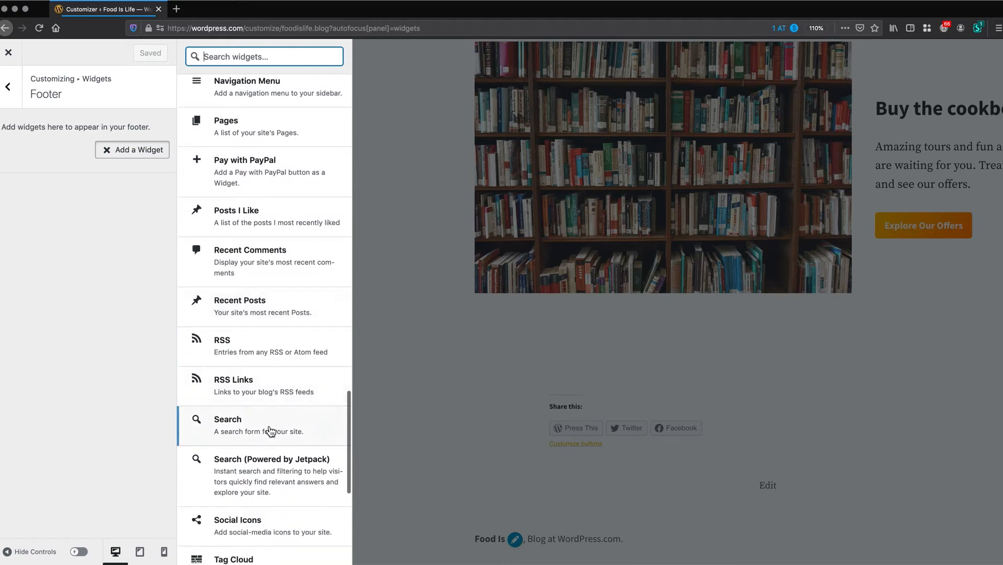
scroll(254, 429, down, 3)
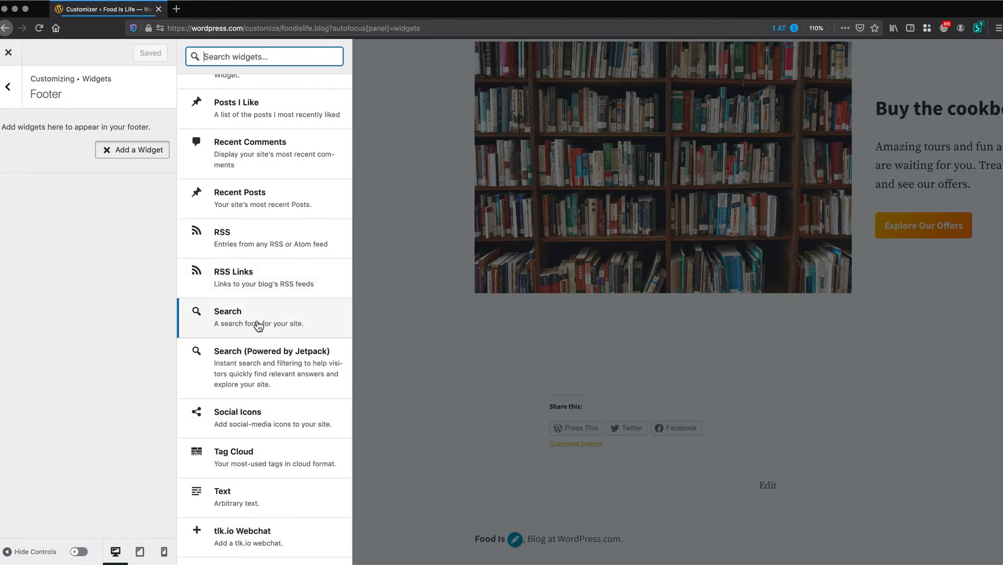
scroll(257, 327, down, 5)
scroll(258, 326, up, 14)
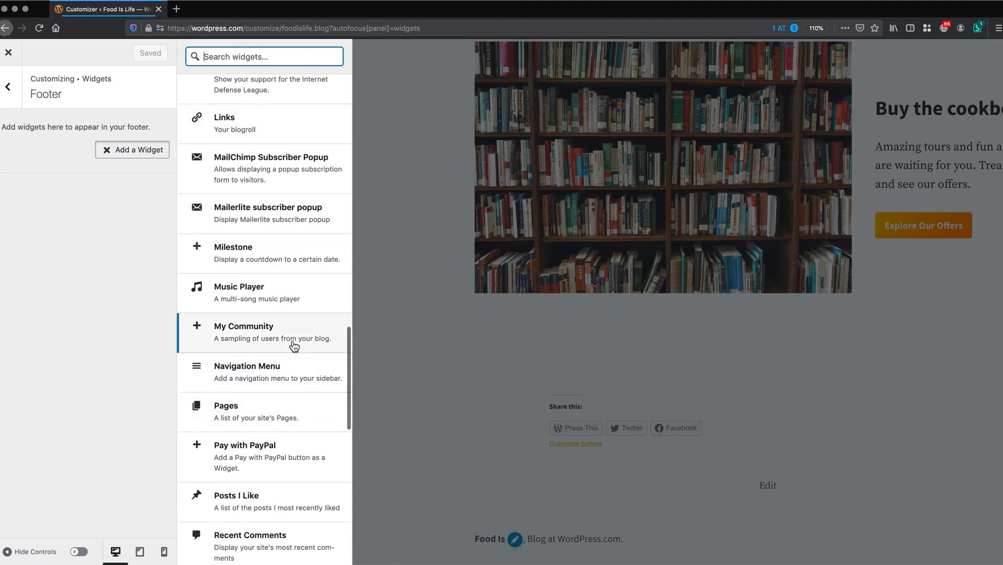
scroll(291, 346, up, 10)
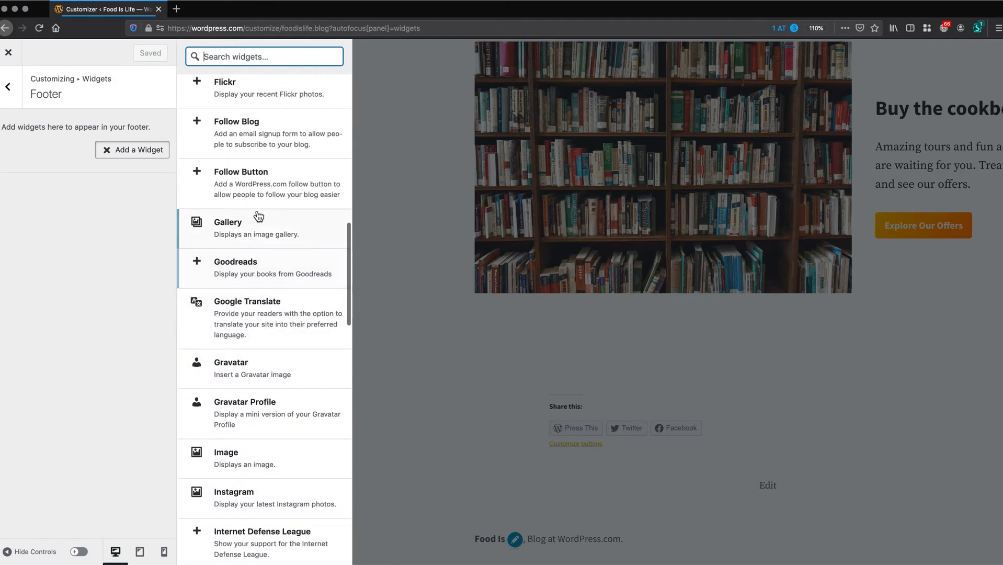
scroll(263, 237, up, 3)
scroll(263, 238, up, 6)
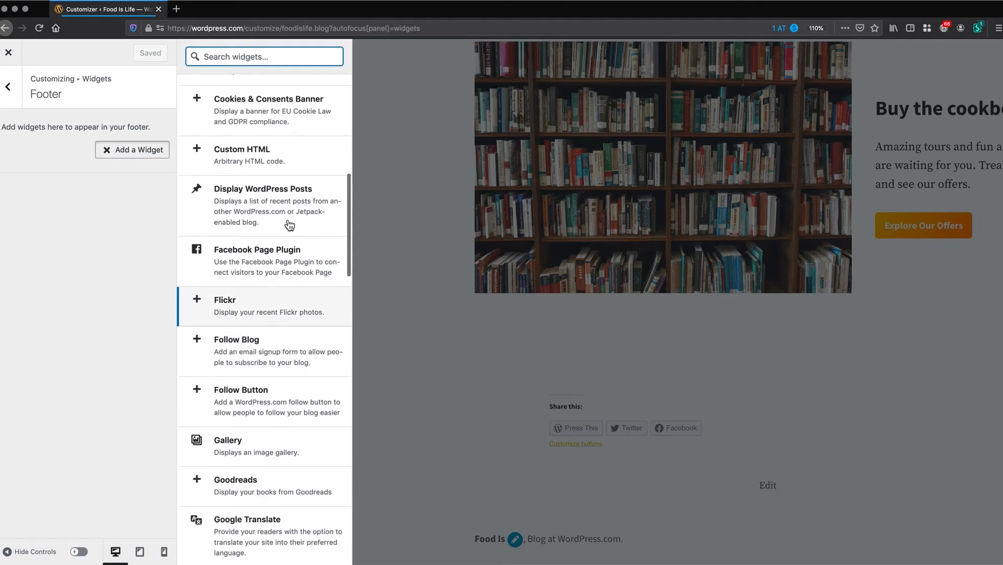
scroll(292, 225, up, 5)
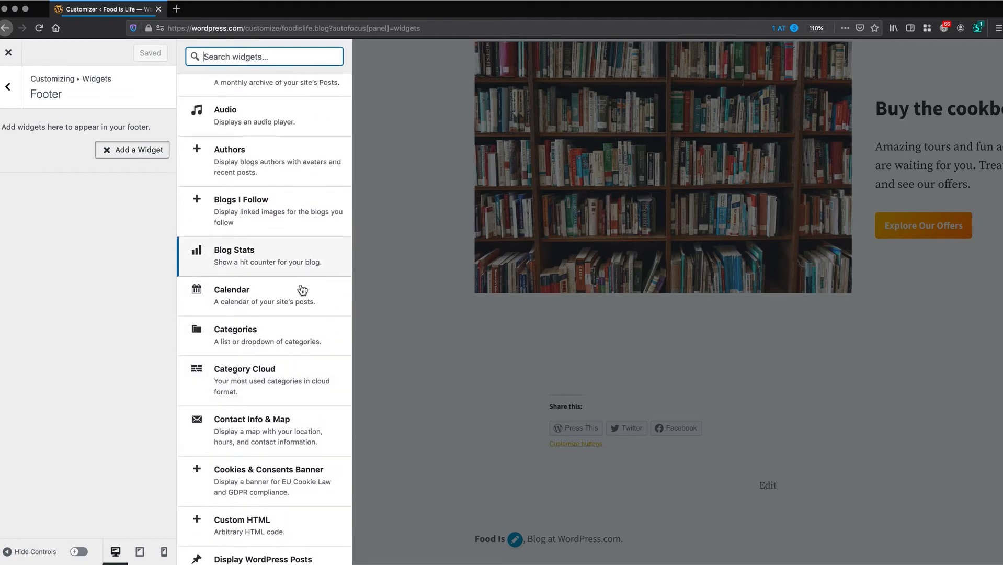
Add a Calendar widget to the footer, check it in the preview, save the changes and close the customizer
click(253, 294)
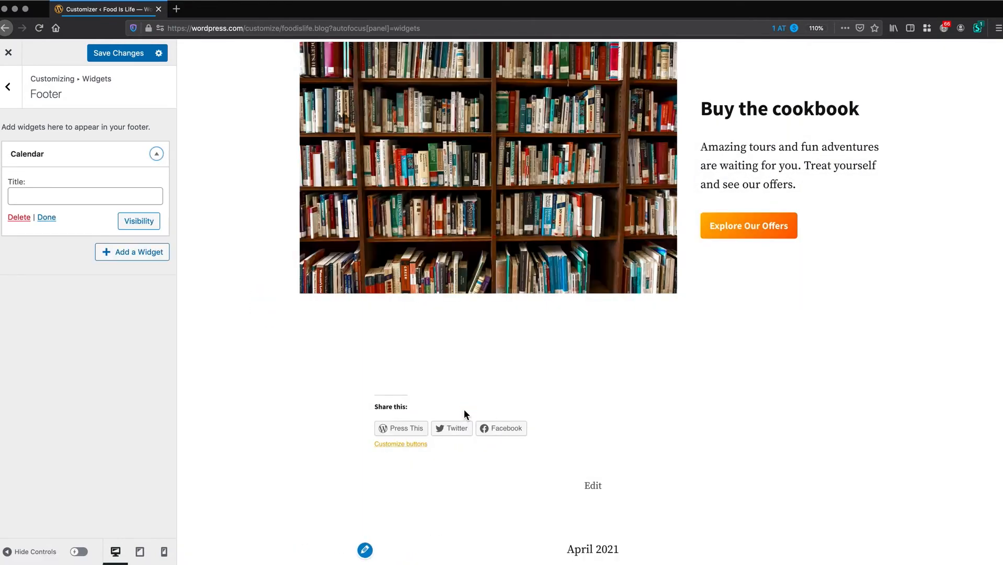
scroll(610, 470, down, 5)
scroll(614, 473, down, 2)
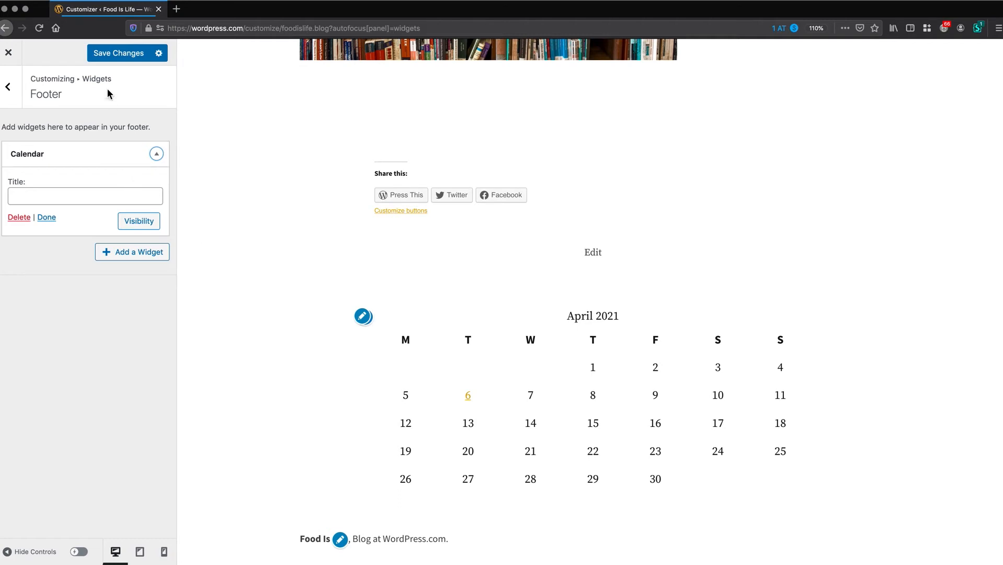
click(121, 56)
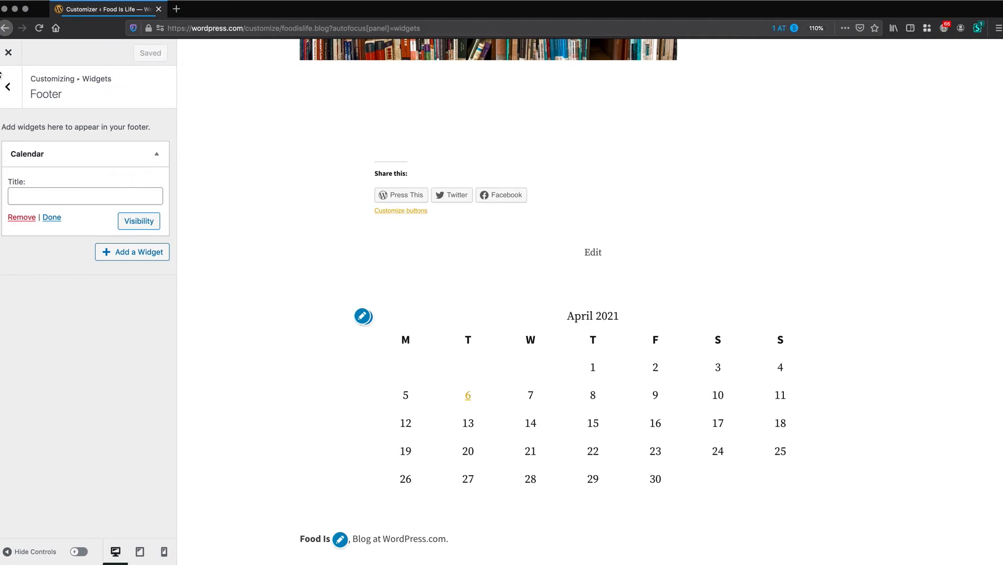
click(9, 53)
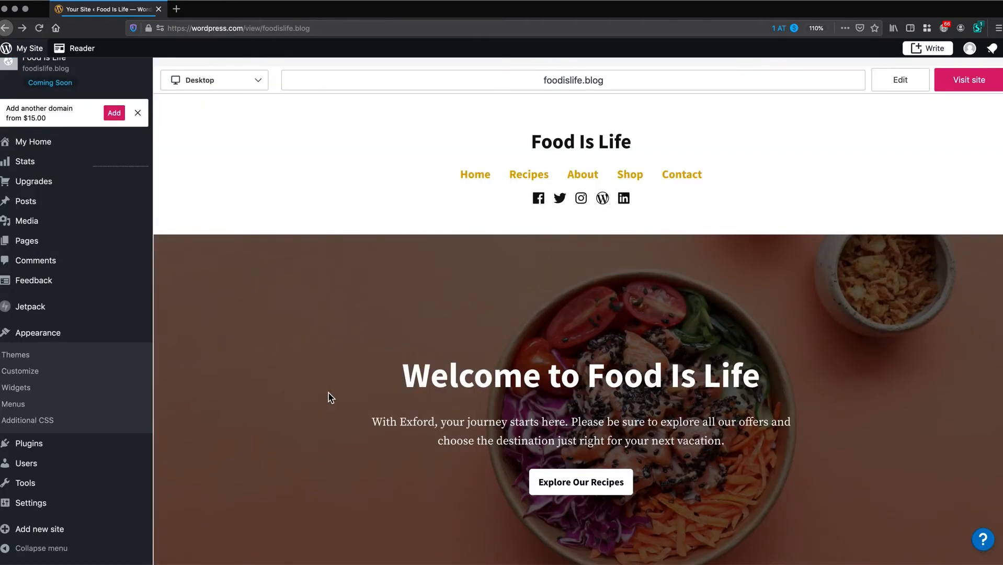
Open the site's plugin directory, read through the Yoast SEO plugin's description and return to the plugin list
click(29, 443)
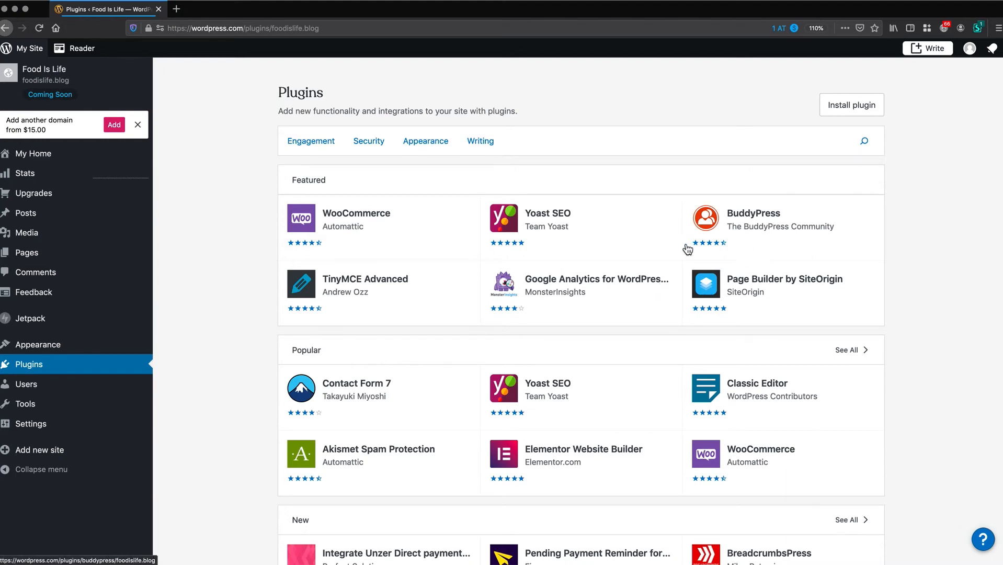
click(557, 216)
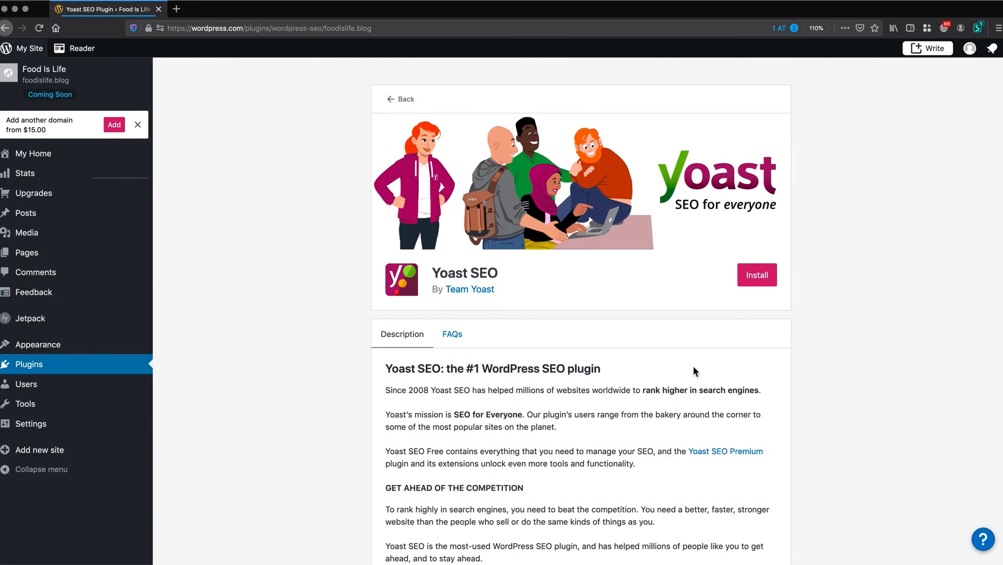
scroll(692, 368, down, 3)
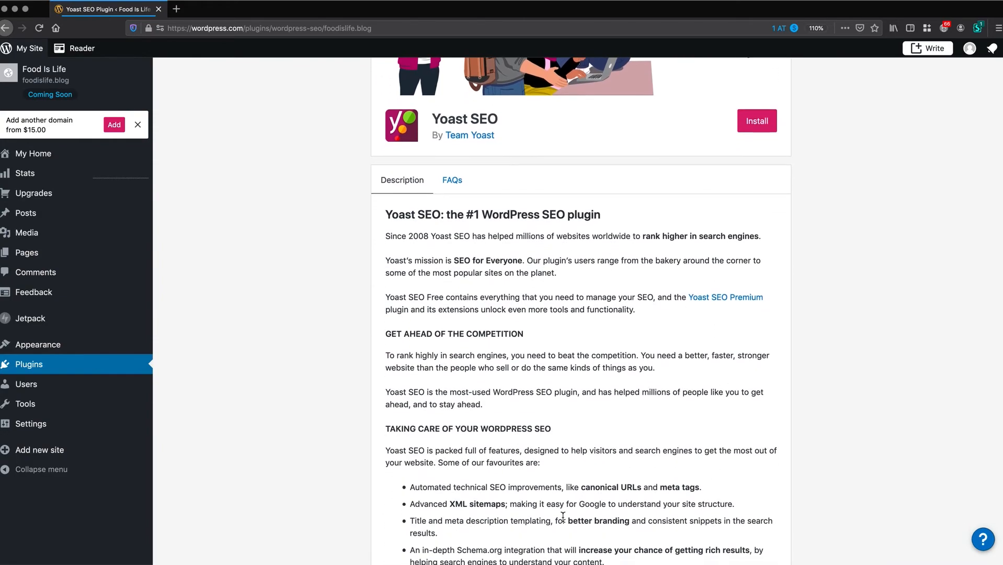
scroll(573, 482, down, 15)
scroll(573, 482, down, 20)
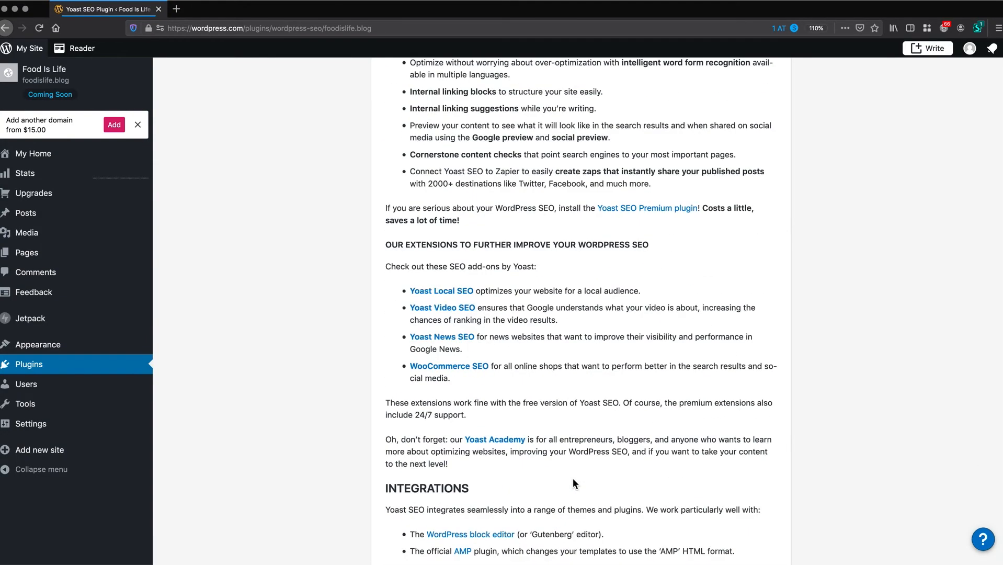
scroll(574, 478, up, 20)
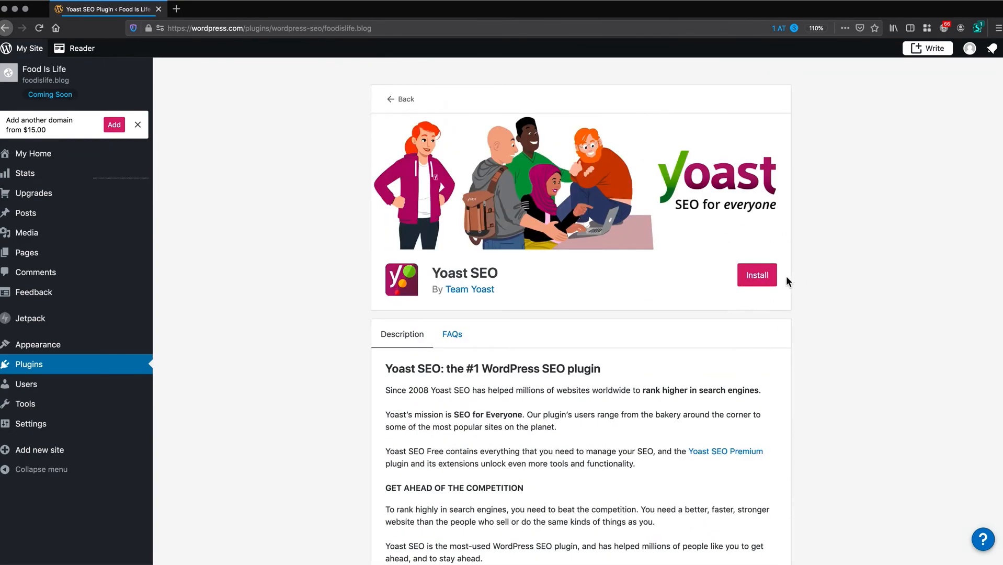
click(403, 98)
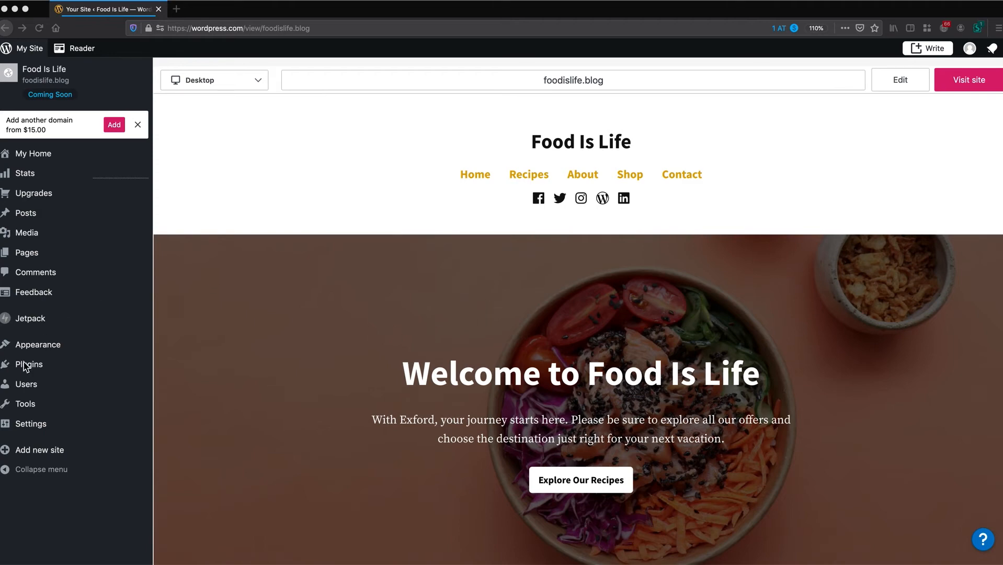
Open the site's marketing Traffic settings and examine the search engine notice and the page title structure options
mouse_move(38, 406)
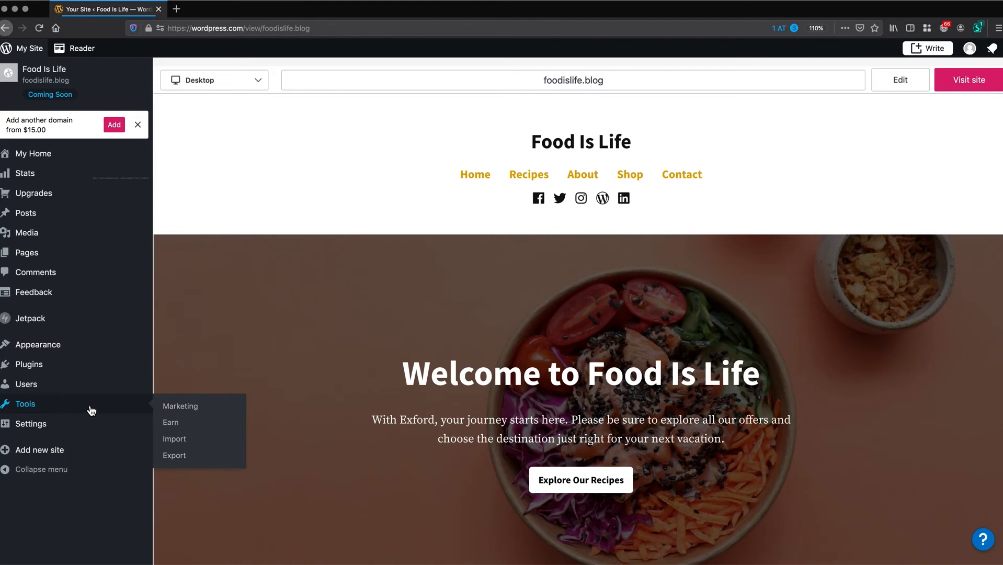
click(175, 406)
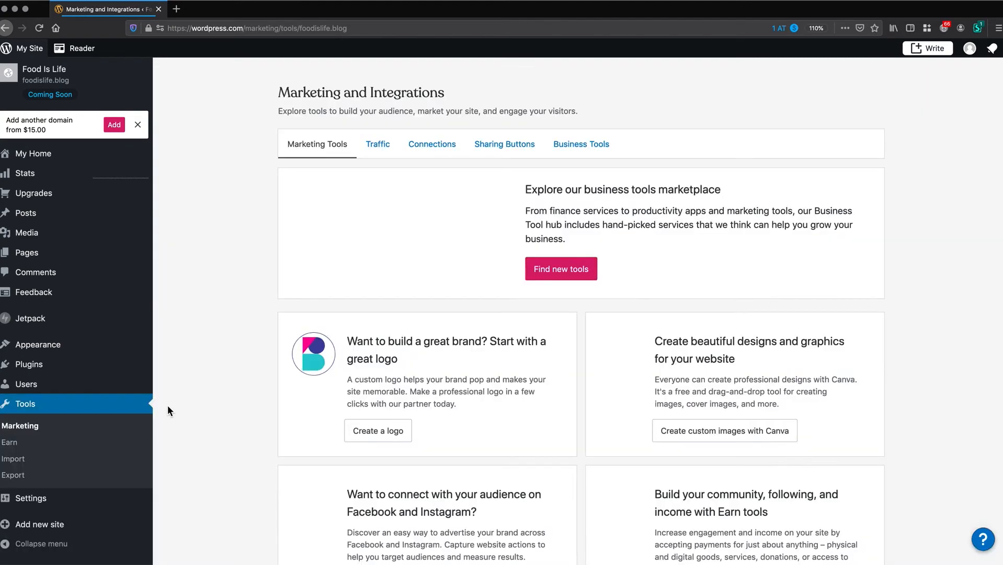
click(378, 149)
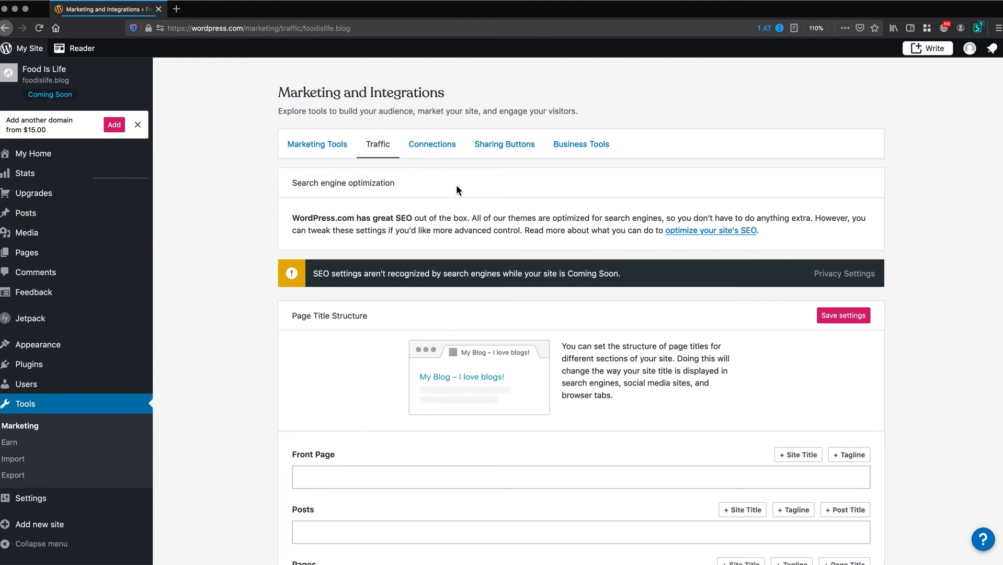
drag(627, 280, 331, 283)
click(320, 280)
scroll(709, 355, down, 10)
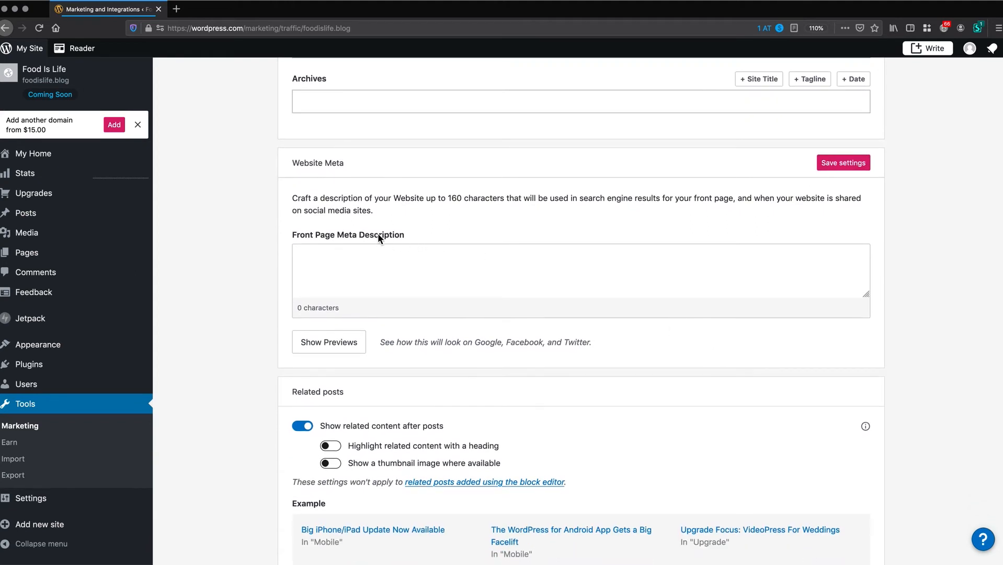
Enter "This is an example" as the front page meta description in the Website Meta settings
scroll(373, 238, down, 1)
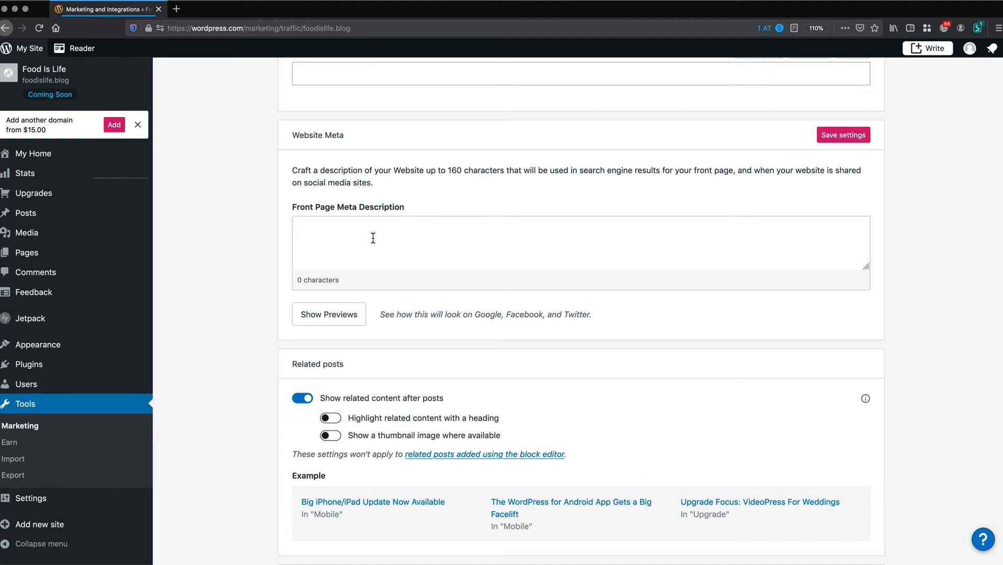
click(332, 240)
text(This is an example)
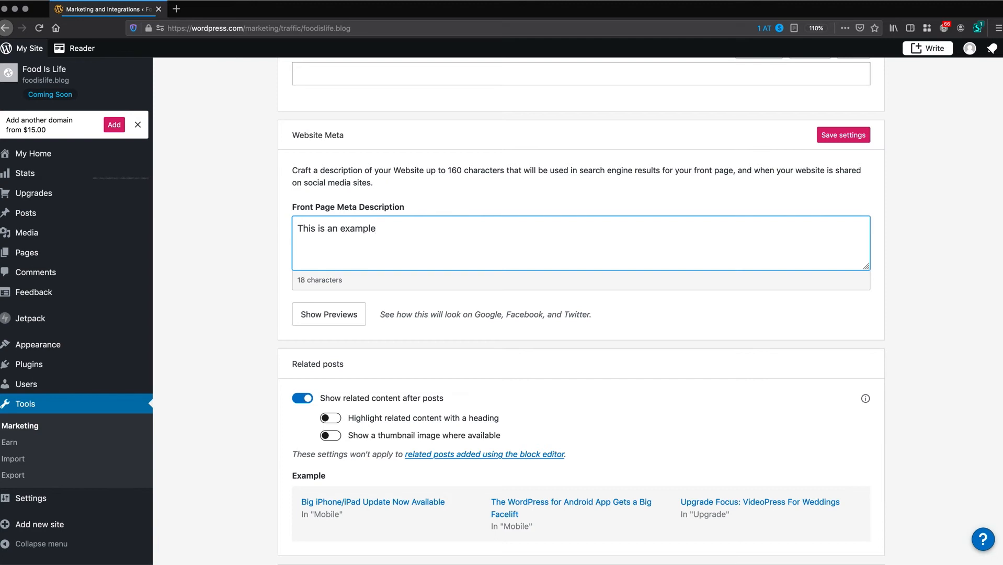
Preview the meta description as it would look on Google search and Facebook, and return to the Website Meta settings
click(345, 320)
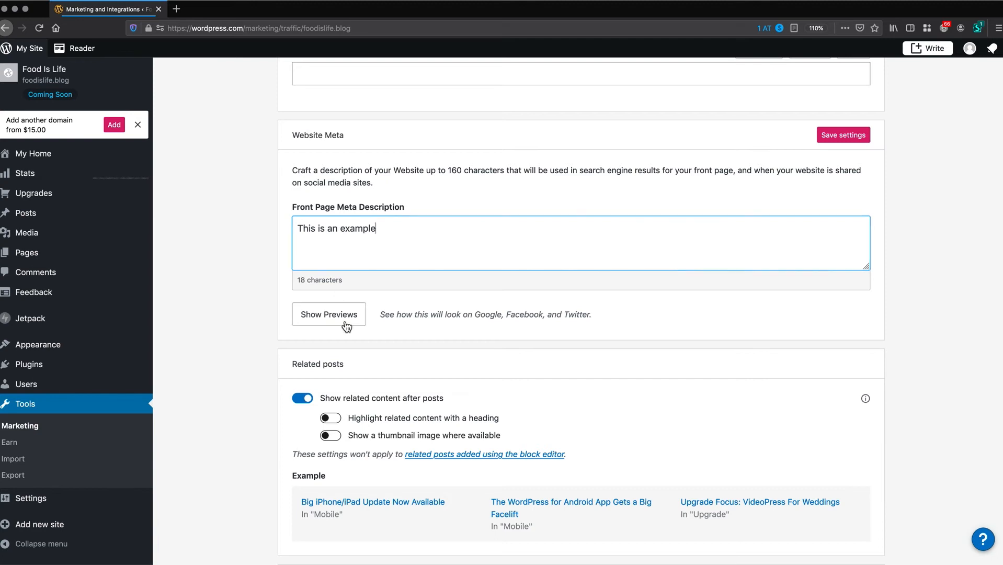
drag(558, 138, 463, 135)
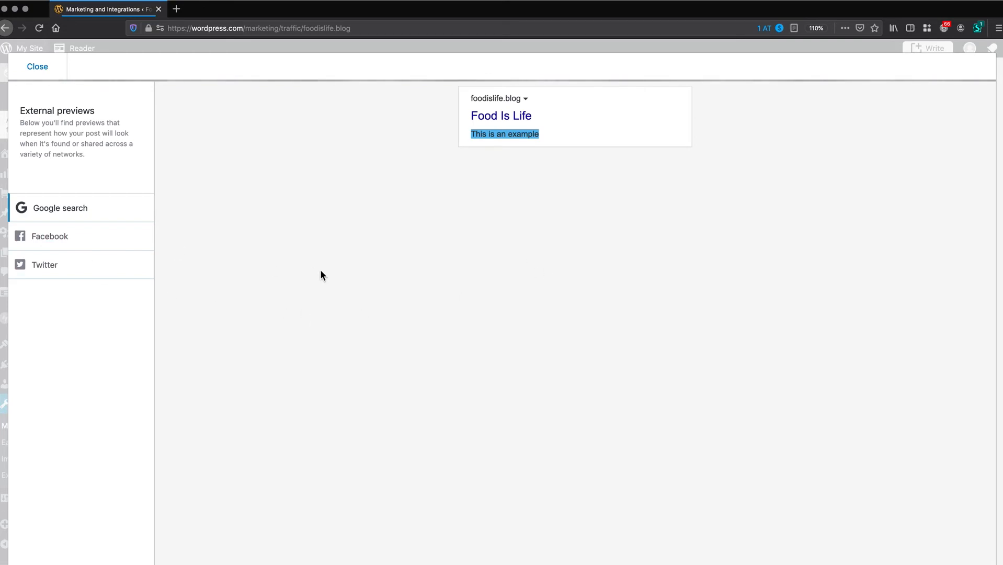
click(487, 261)
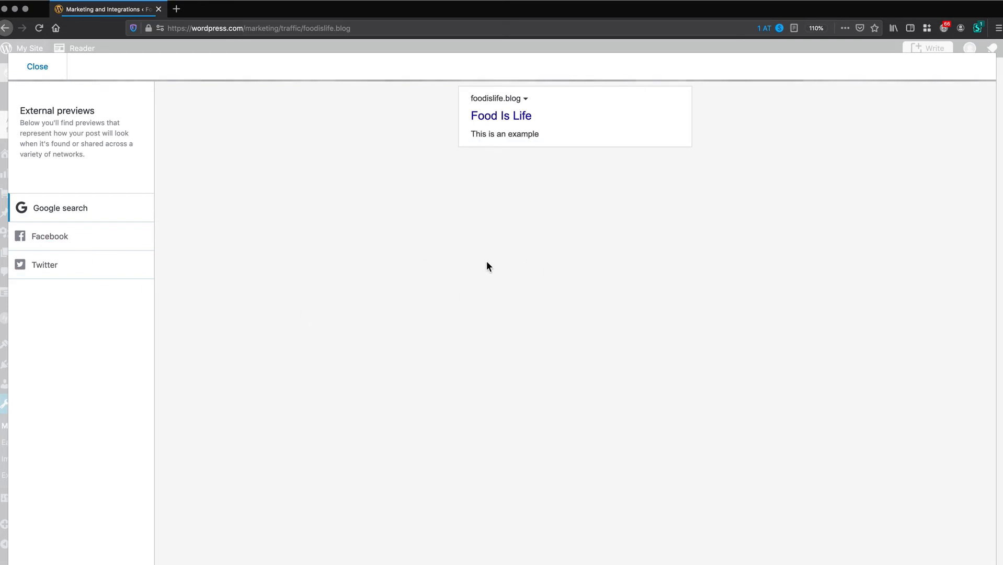
click(72, 245)
triple_click(617, 160)
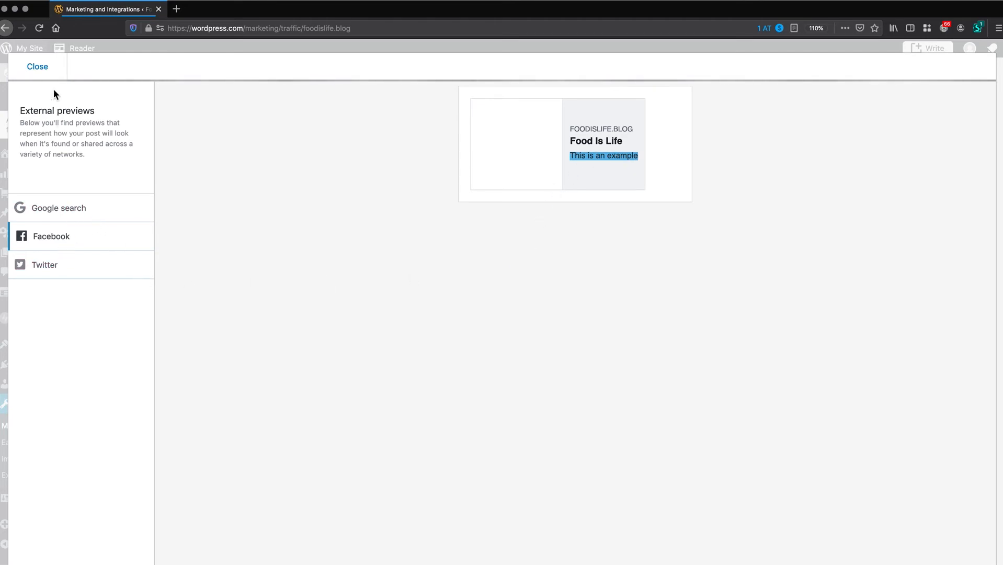
click(45, 72)
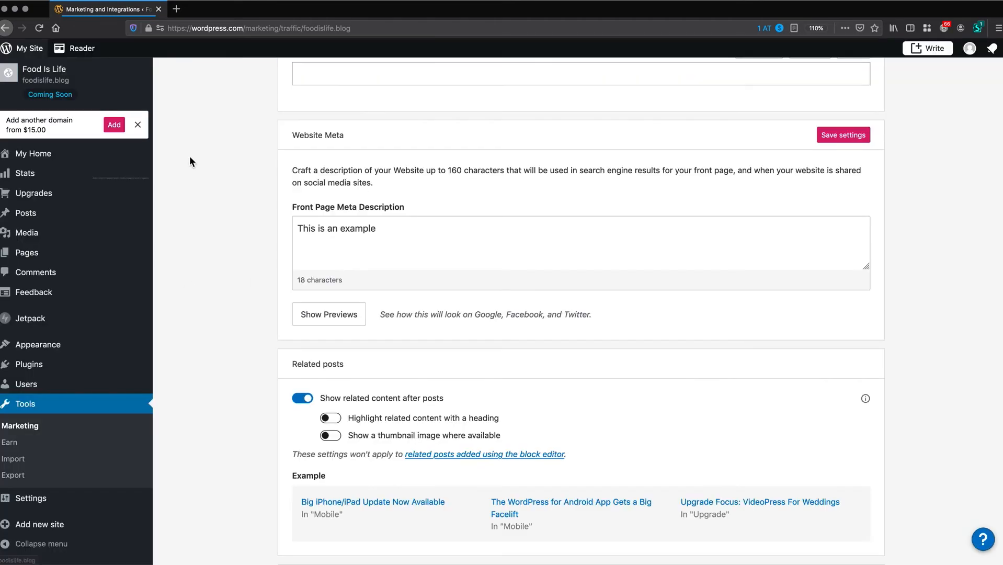
click(400, 228)
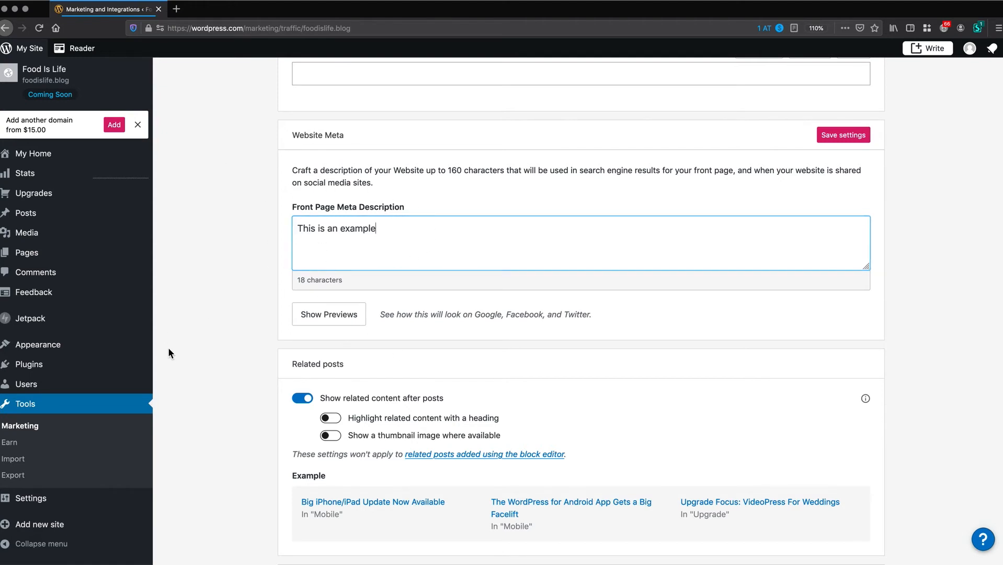
Open the first published Introduce Yourself example post for editing and change its title to "Example Keyword"
click(28, 218)
click(587, 257)
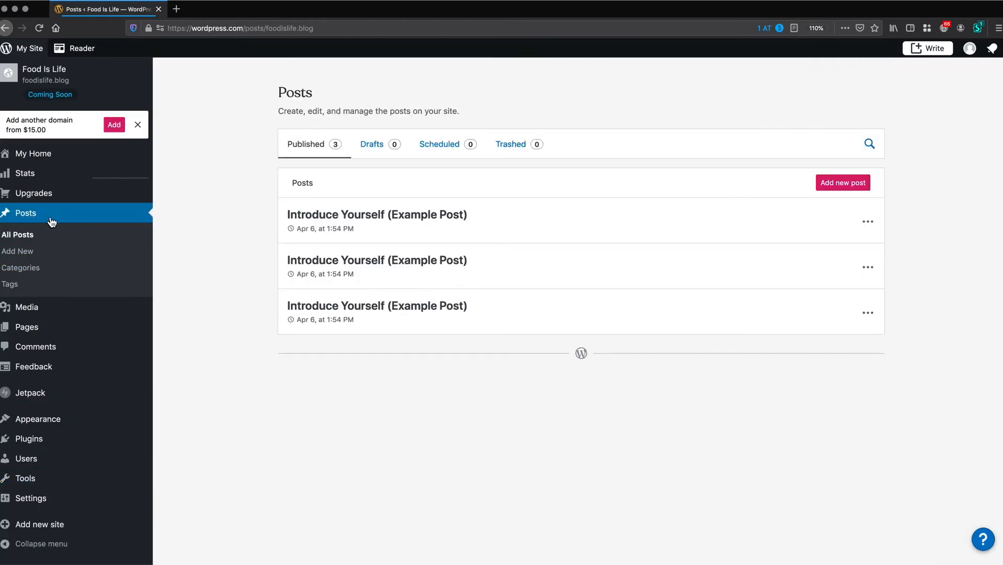
click(425, 216)
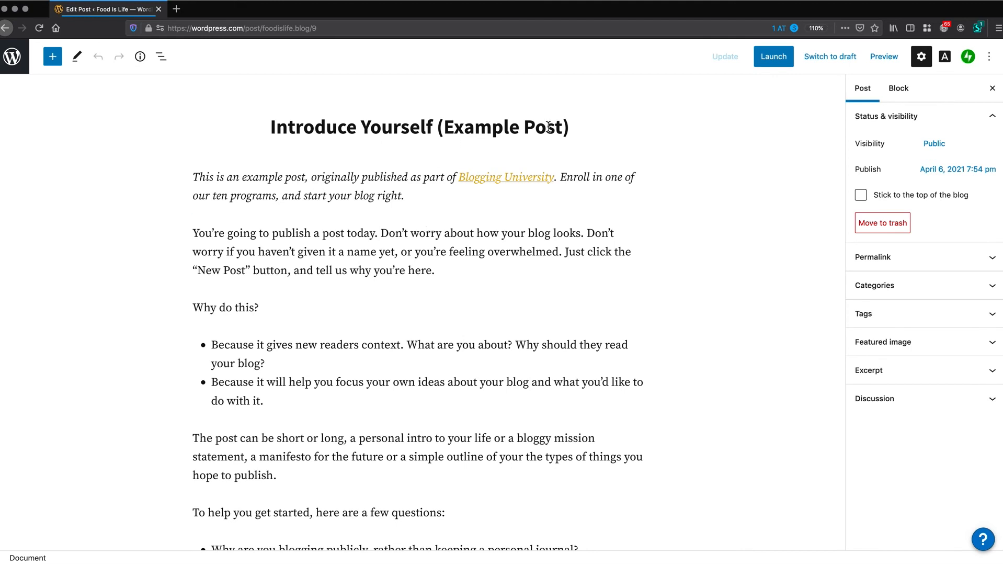
drag(575, 127, 271, 131)
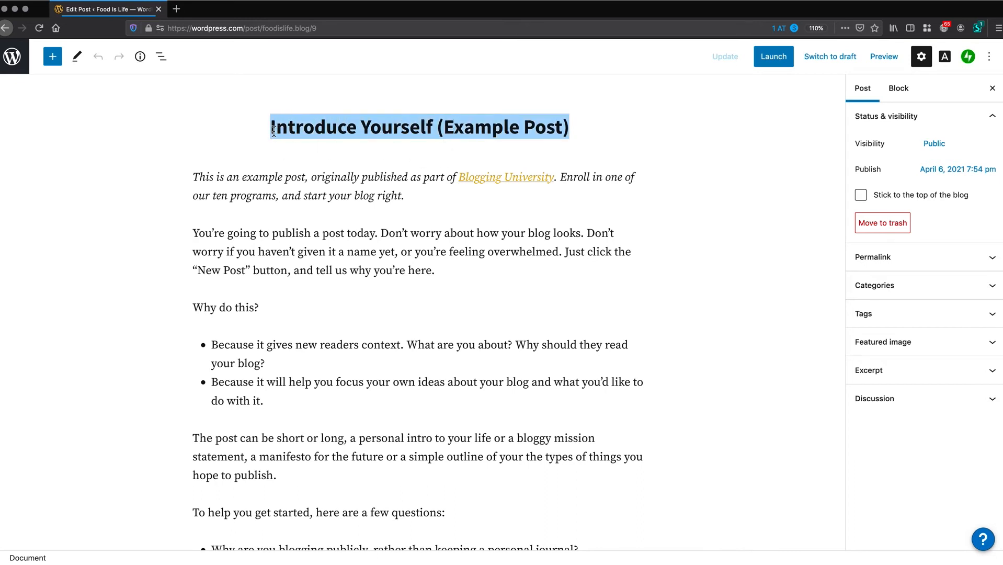
text(Example Keyword)
Copy the post title over the words "example post" in the first paragraph and make the pasted keyword bold
drag(494, 133, 343, 130)
key(super+c)
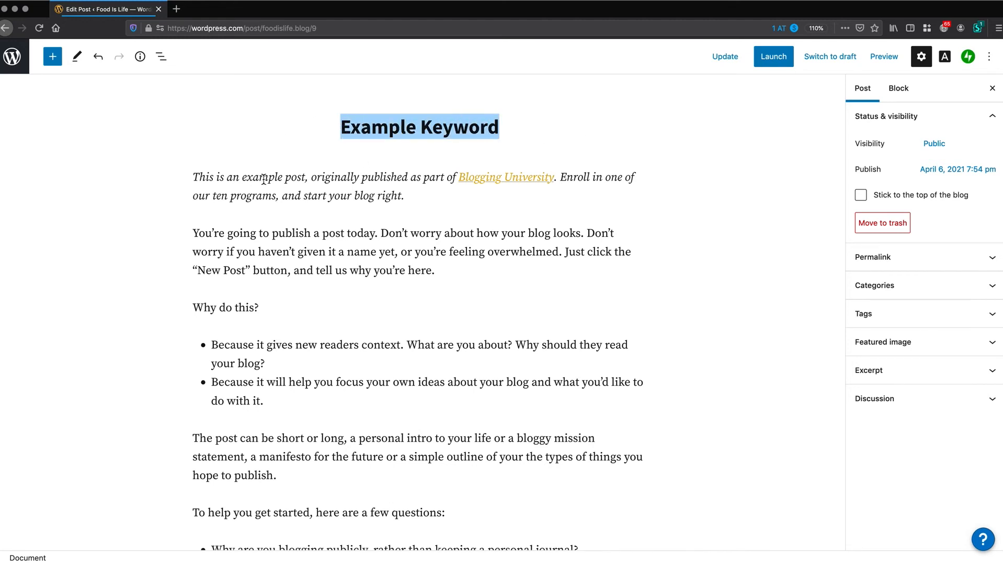
click(305, 177)
drag(245, 177, 307, 186)
key(super+v)
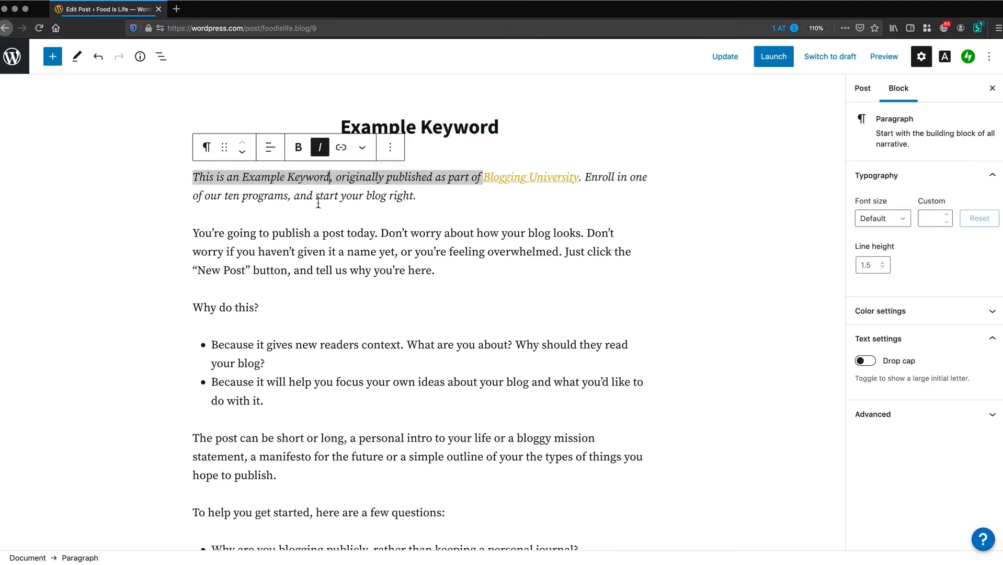
drag(242, 178, 330, 178)
click(297, 150)
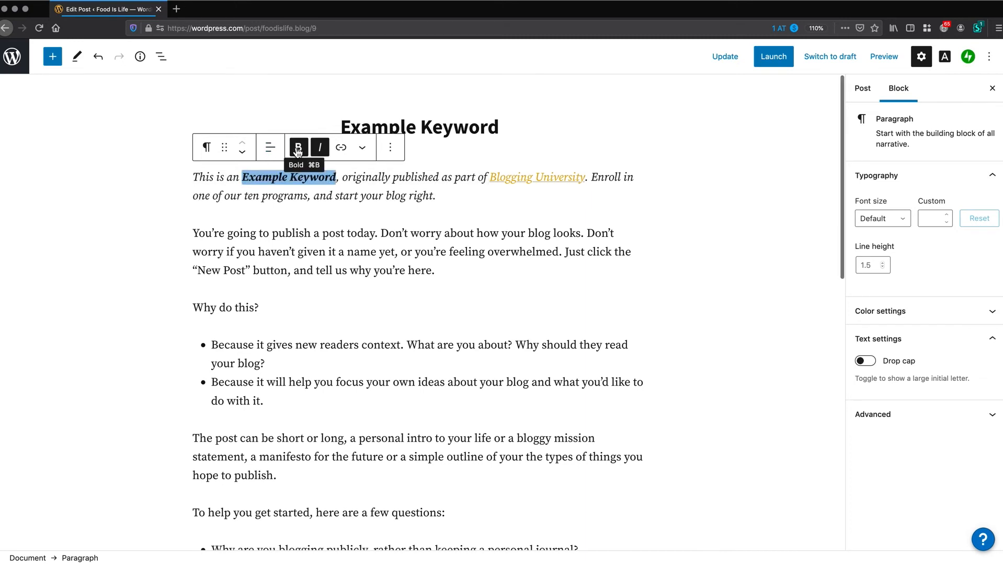
Add an Image block after the second paragraph and insert the salmon bowl photo with the green background from the media library
click(465, 224)
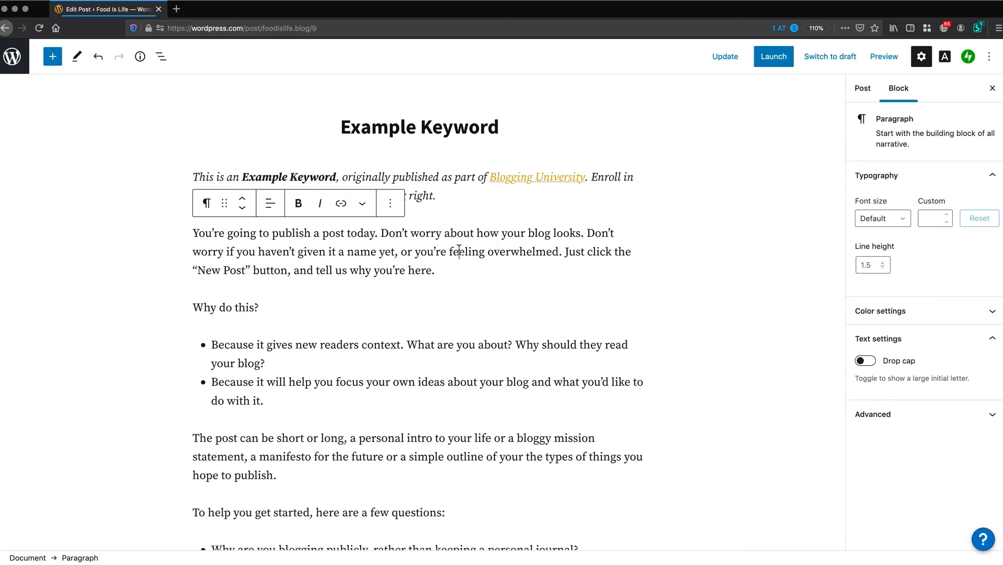
click(450, 268)
key(Return)
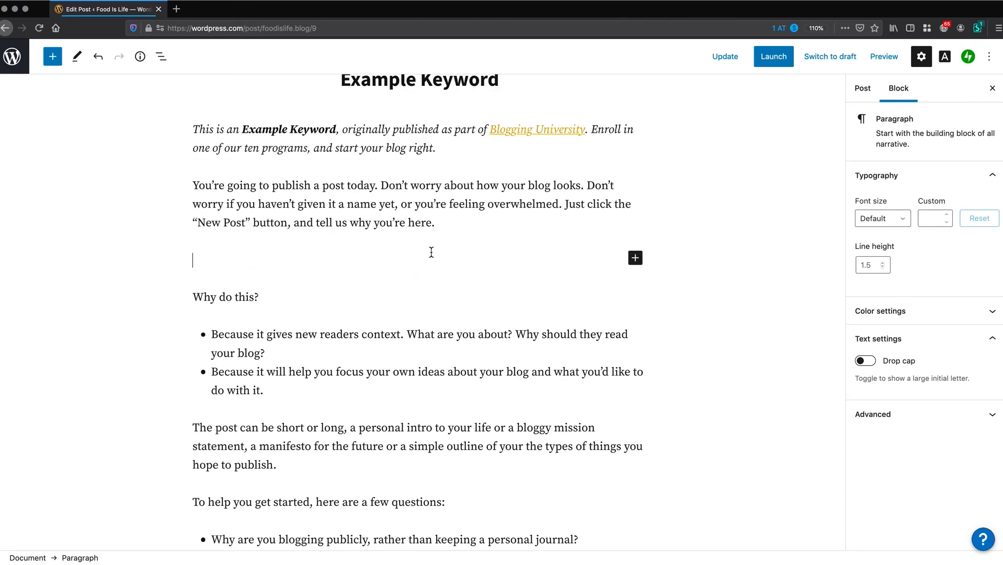
click(635, 258)
text(image)
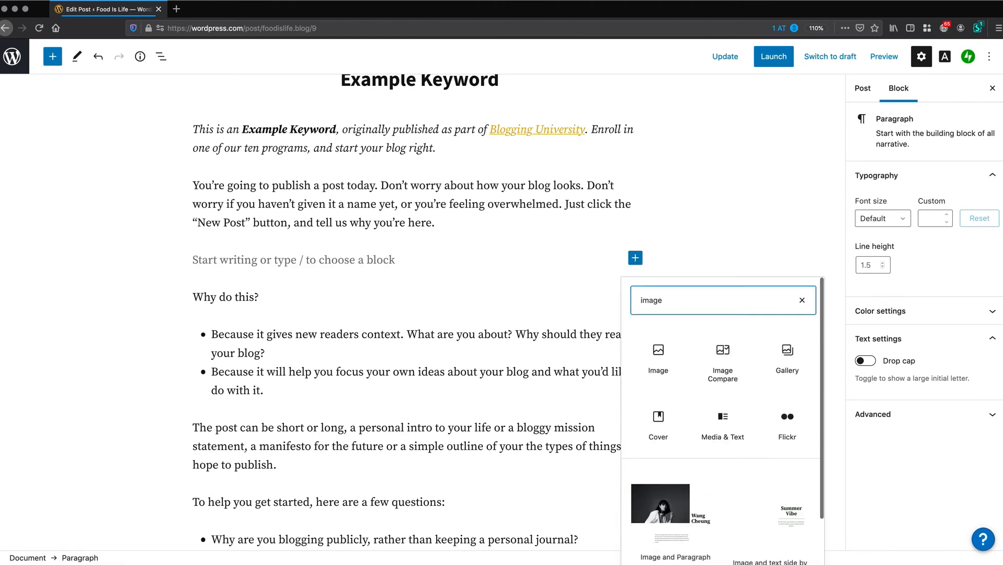
click(660, 372)
click(273, 331)
click(314, 367)
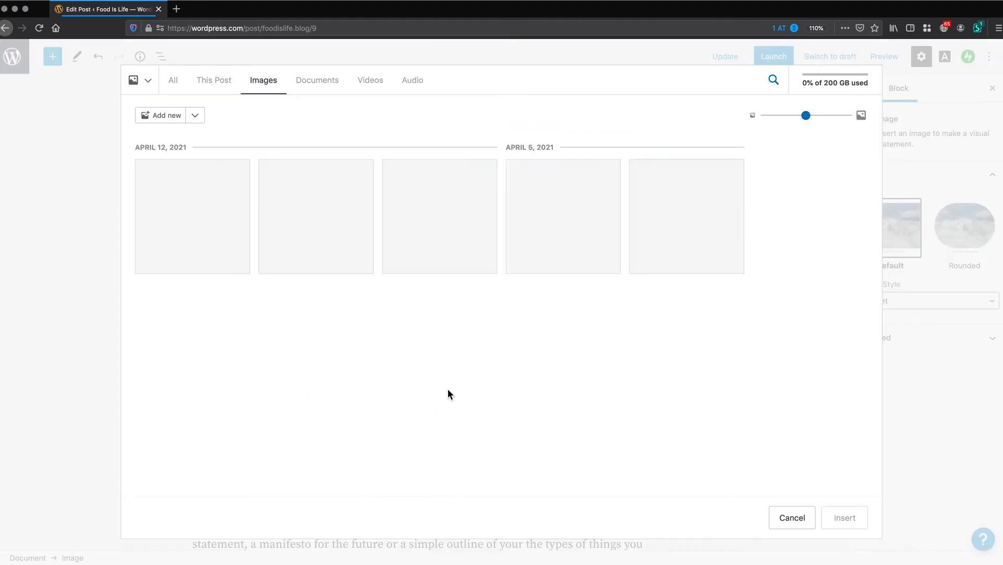
click(330, 244)
click(451, 241)
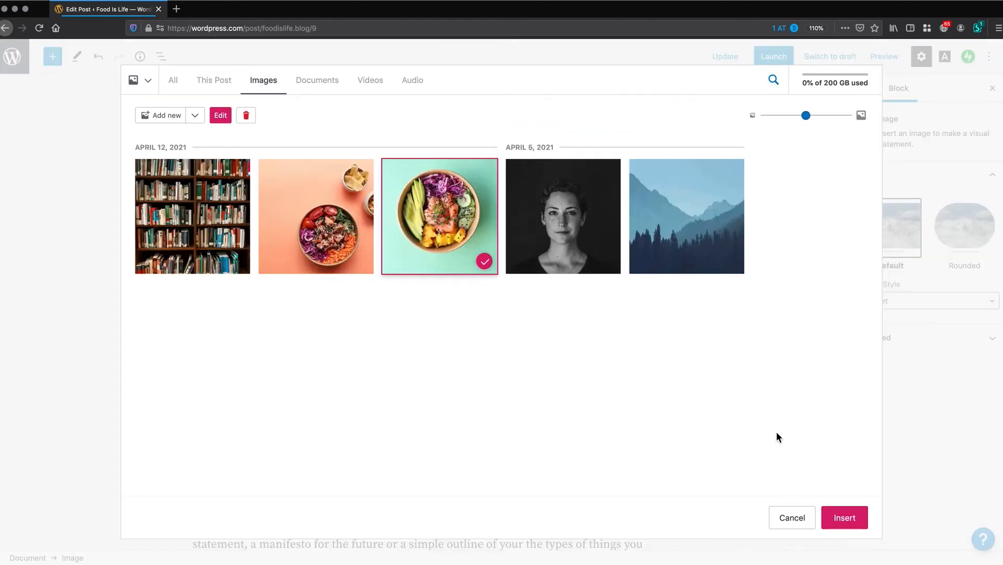
click(838, 520)
Center the salmon bowl image in the post and shrink it to about 400 × 600 pixels
scroll(392, 366, down, 5)
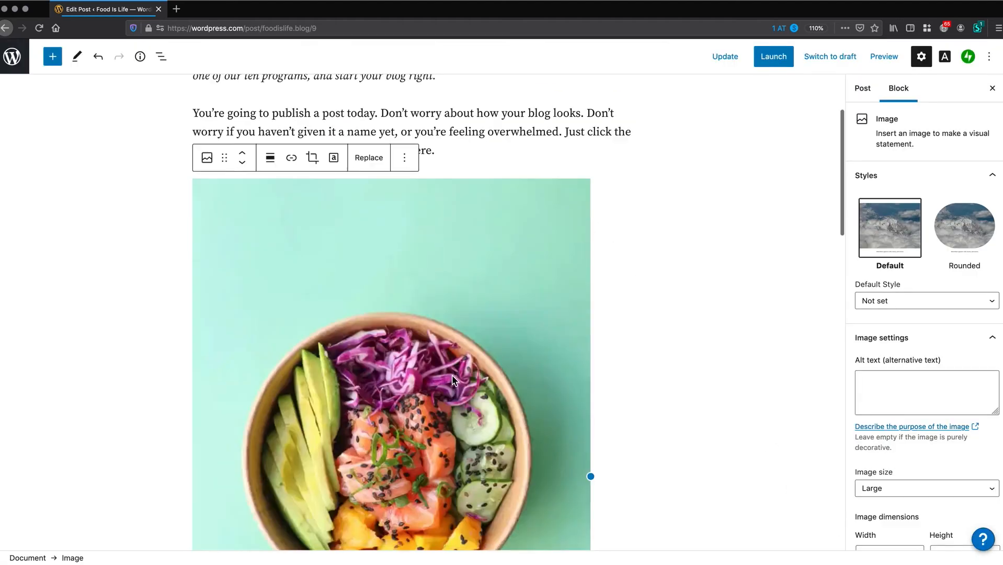
click(270, 90)
click(298, 150)
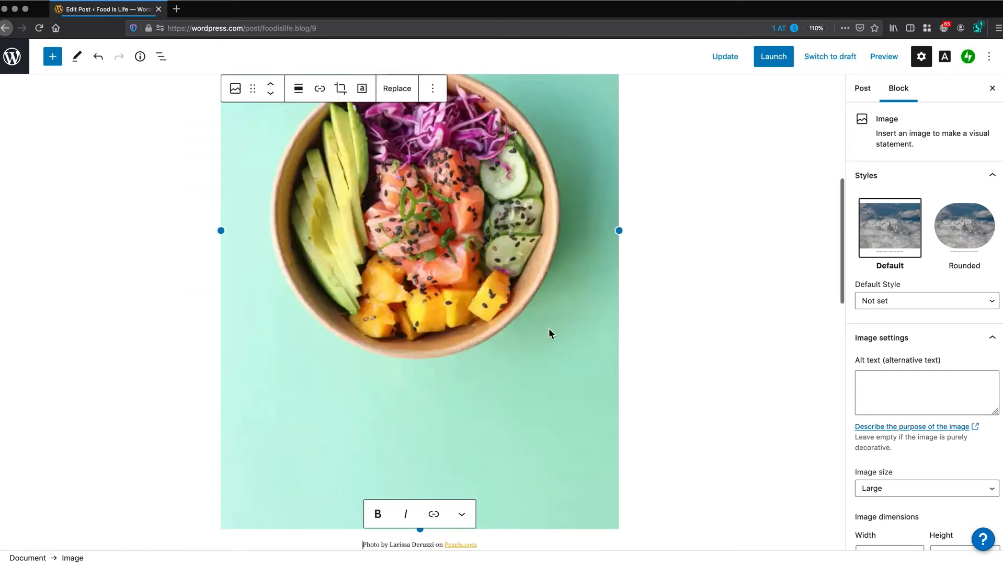
drag(620, 230, 455, 226)
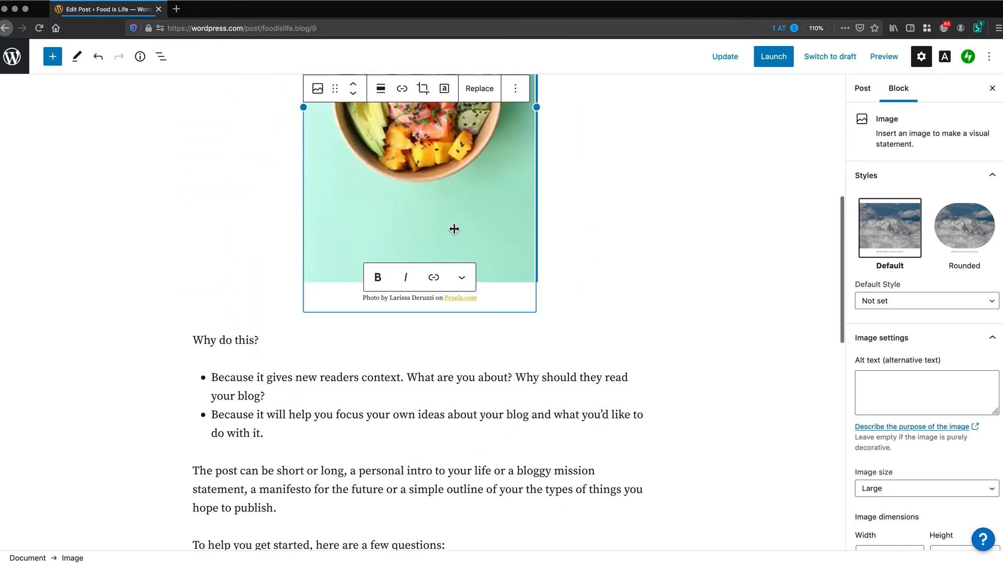
Delete the photo credit caption below the salmon bowl image and look over its alt text and size settings
triple_click(417, 455)
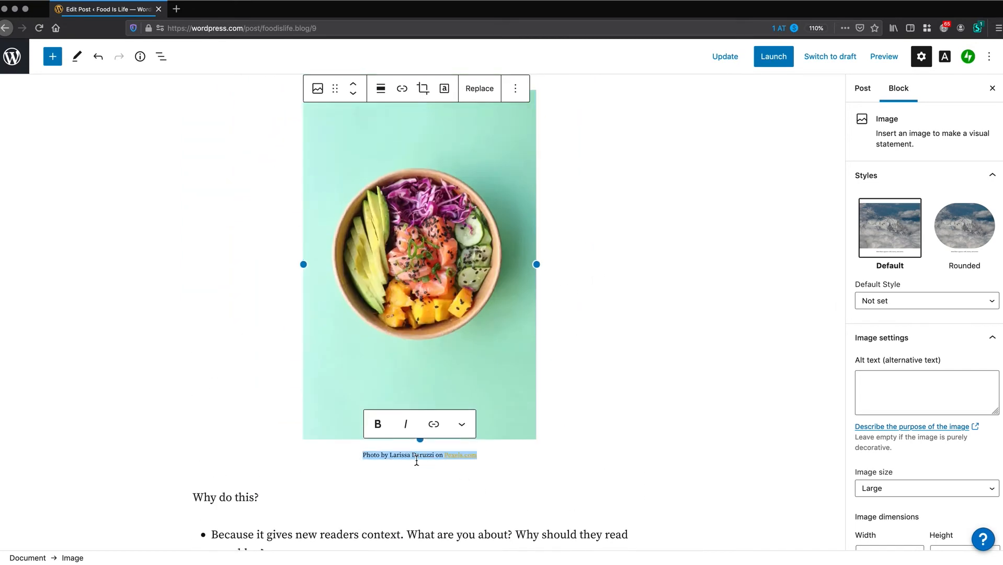
key(BackSpace)
scroll(418, 264, up, 5)
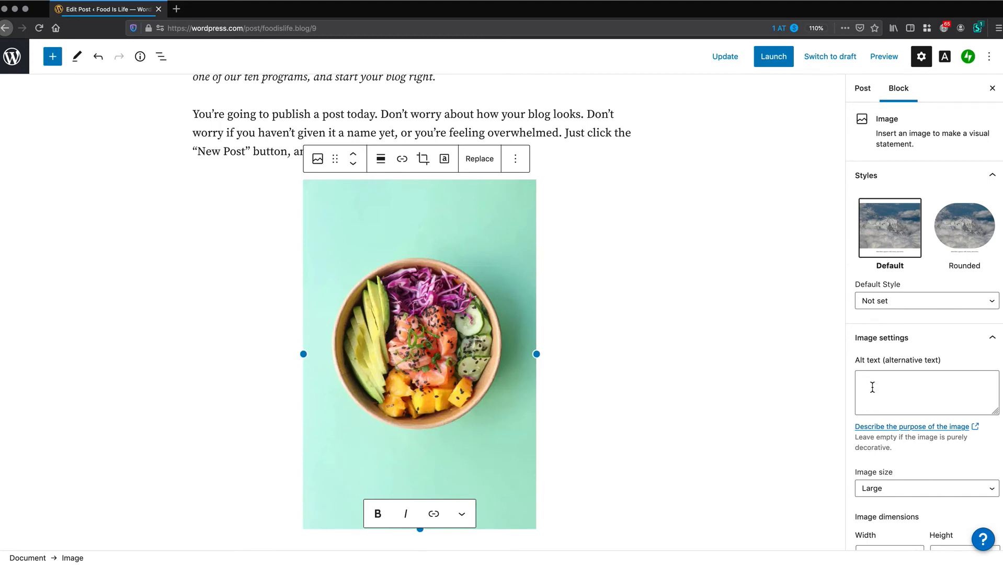
scroll(875, 384, down, 4)
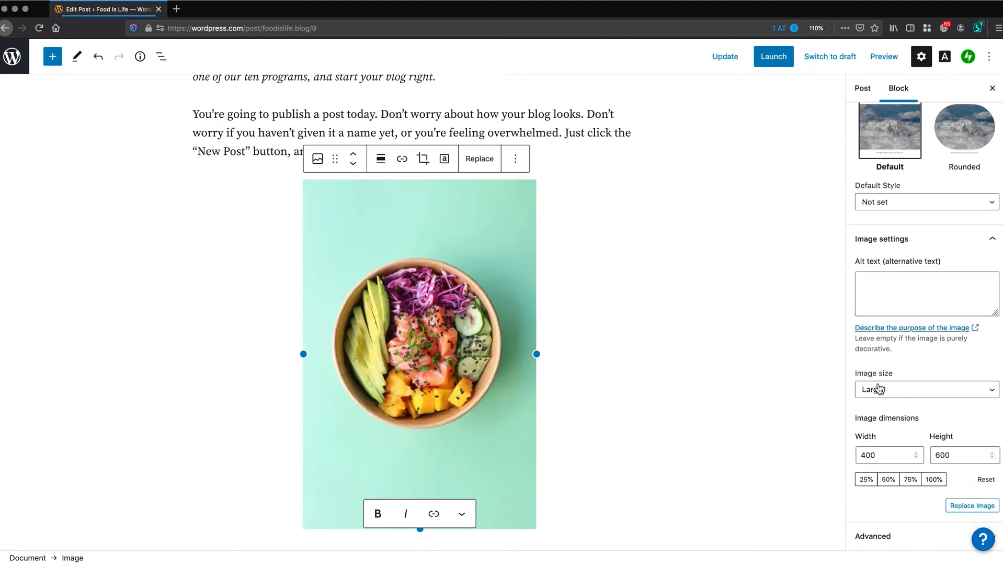
Review the bold keyword in the post's first paragraph and open the Jetpack settings to examine the SEO description field
scroll(872, 386, up, 4)
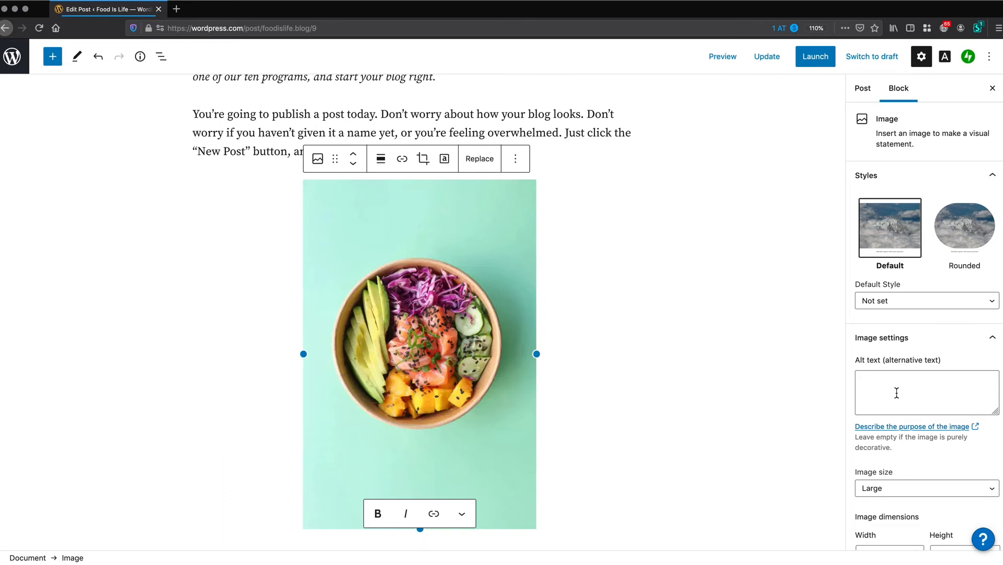
scroll(526, 305, up, 3)
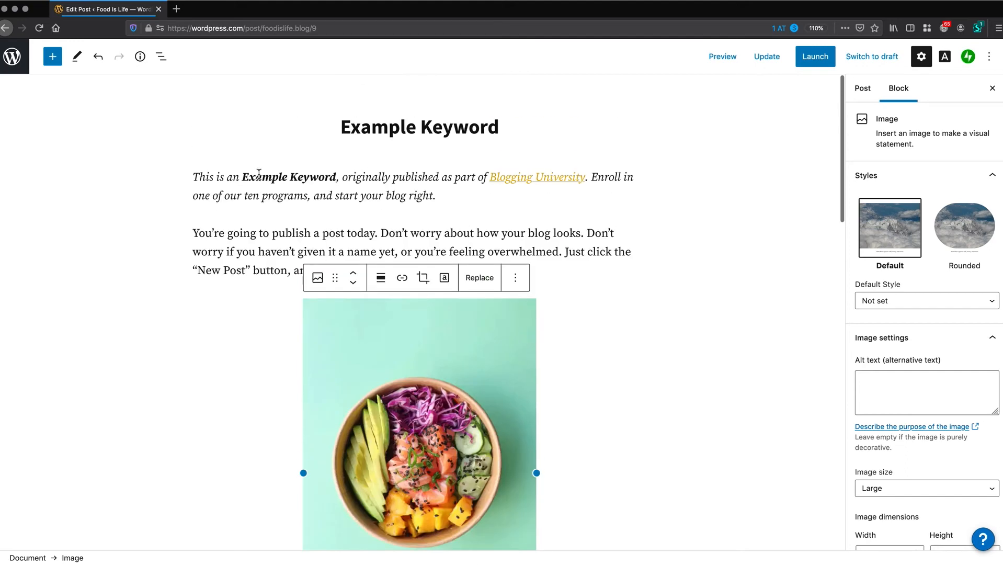
drag(242, 178, 361, 180)
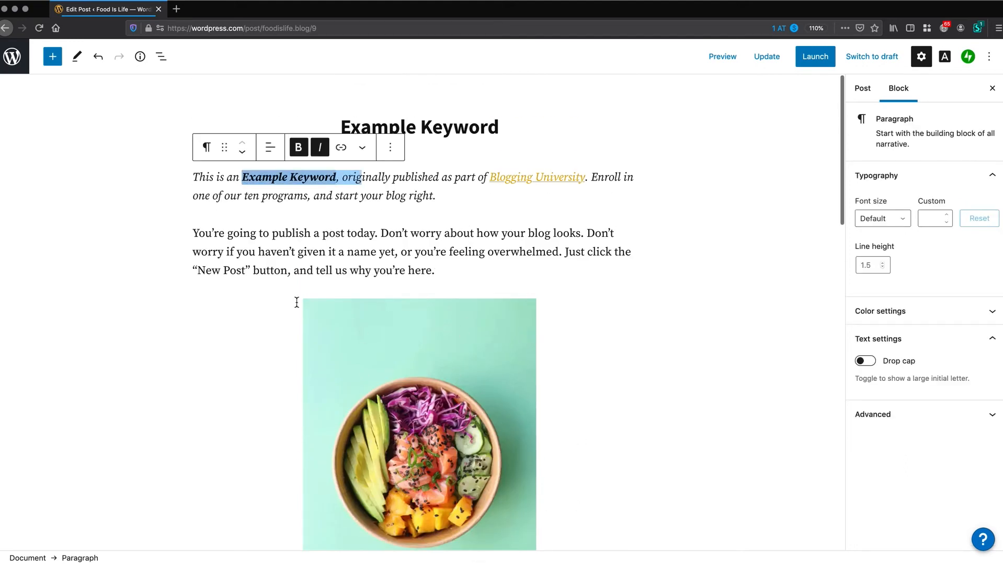
click(481, 254)
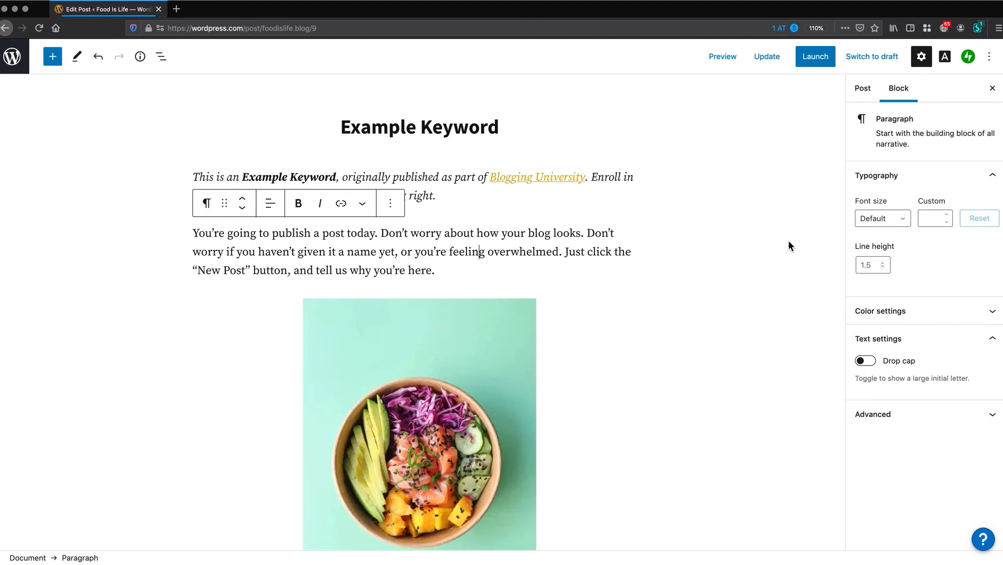
click(971, 59)
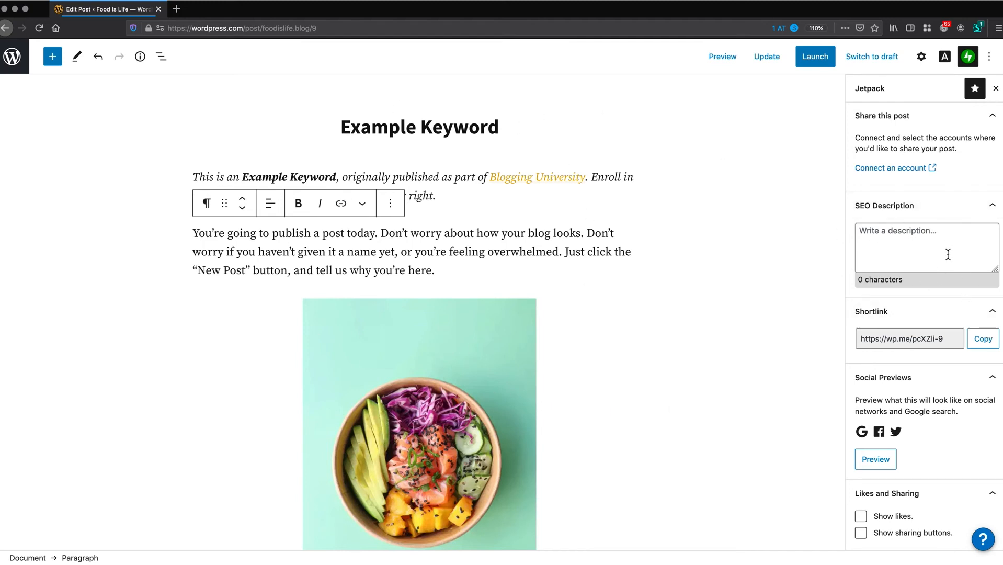
scroll(728, 91, down, 1)
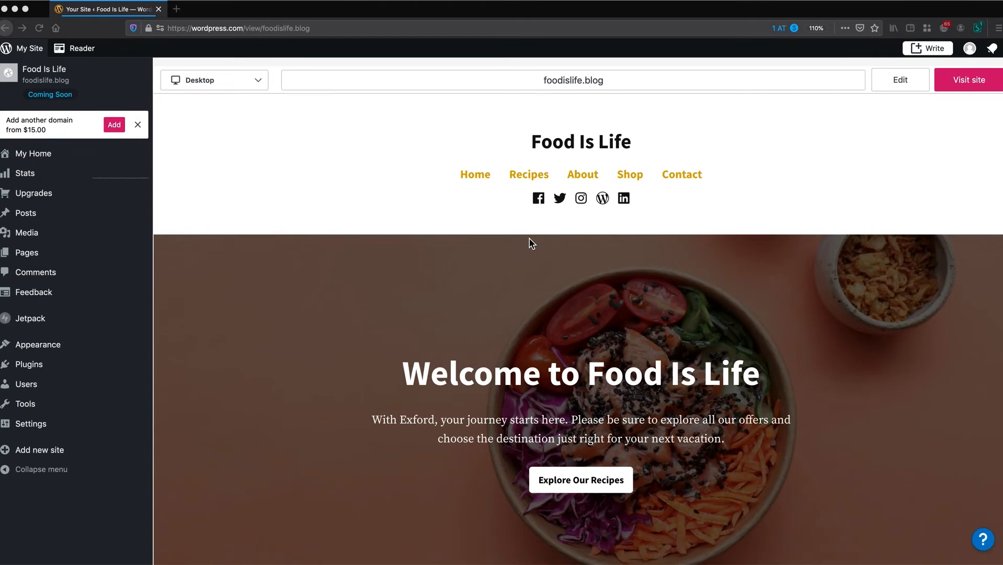
Review the links of the Social menu in the customizer and return to the site preview
scroll(529, 238, down, 1)
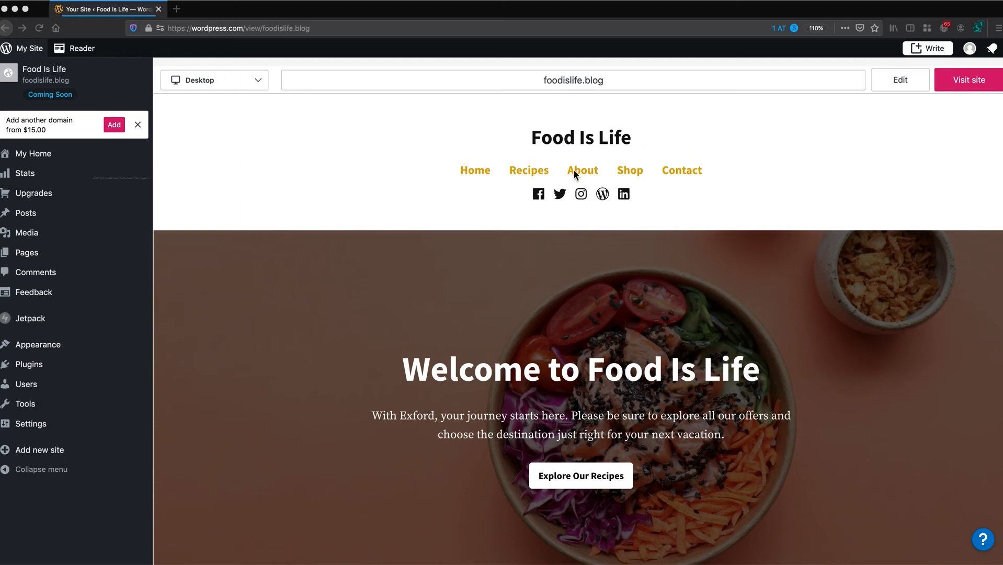
mouse_move(98, 355)
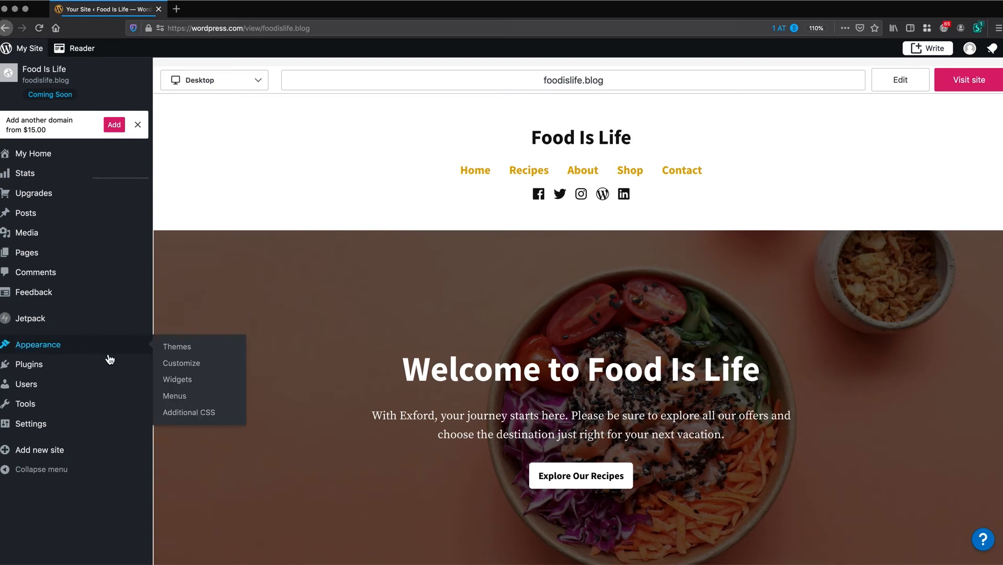
click(166, 395)
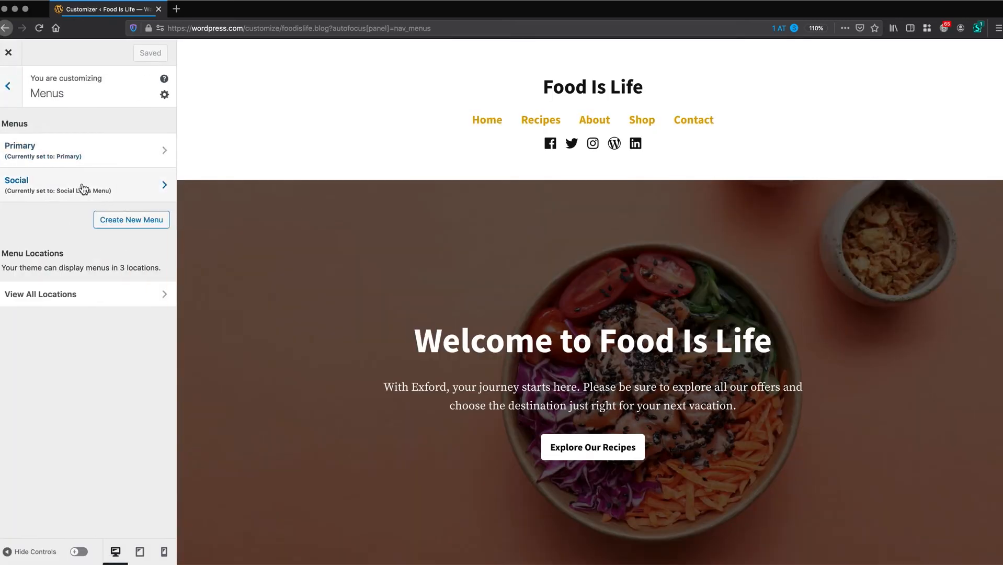
click(66, 189)
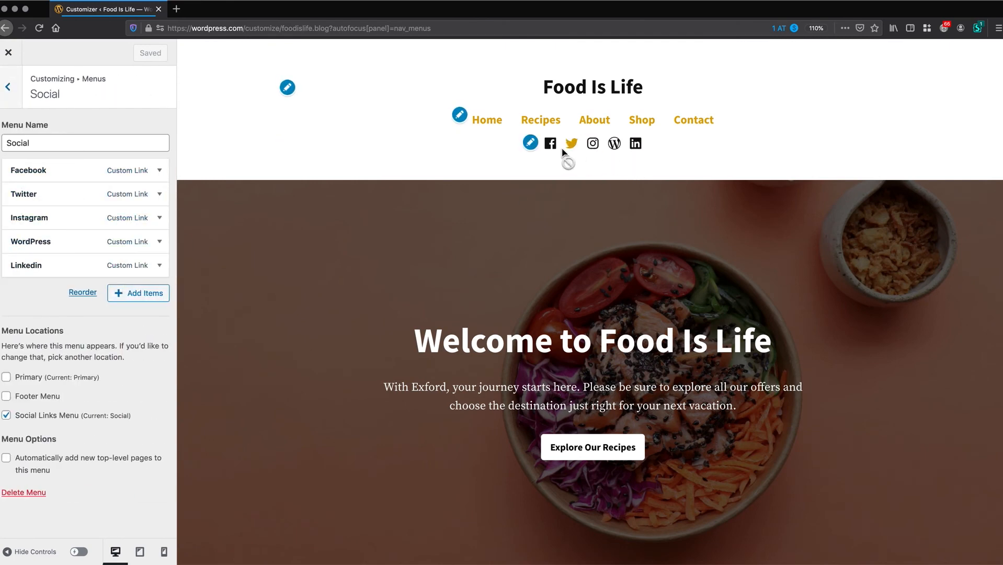
click(9, 88)
click(9, 88)
click(8, 52)
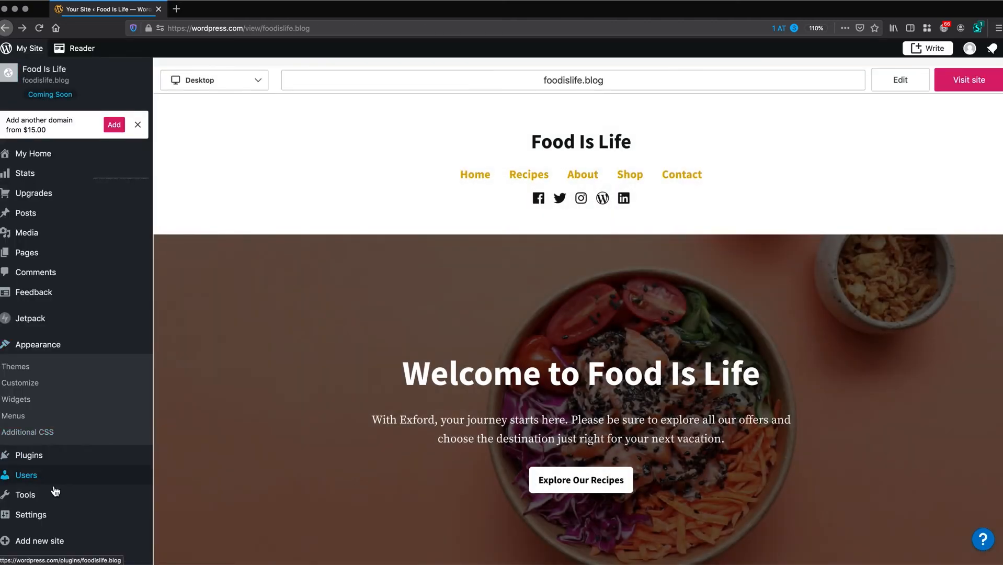
Open the site's marketing tools and review the connections available for publicizing posts to social media
mouse_move(55, 493)
click(195, 500)
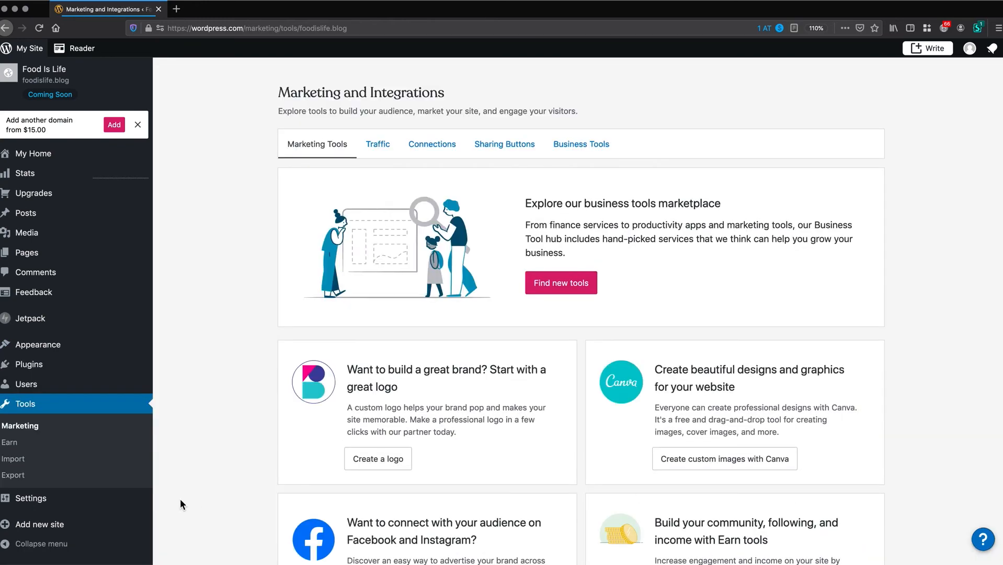
click(410, 151)
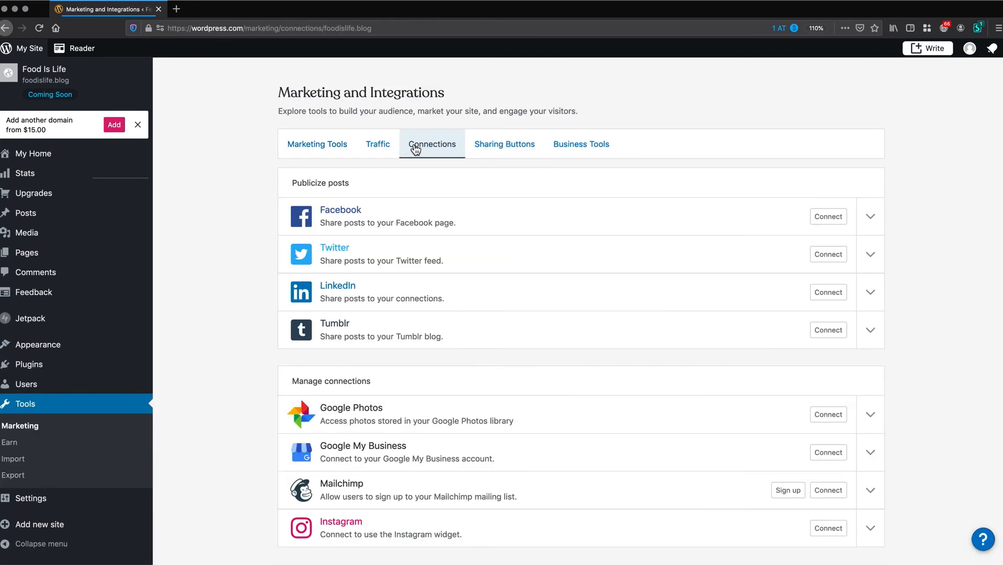
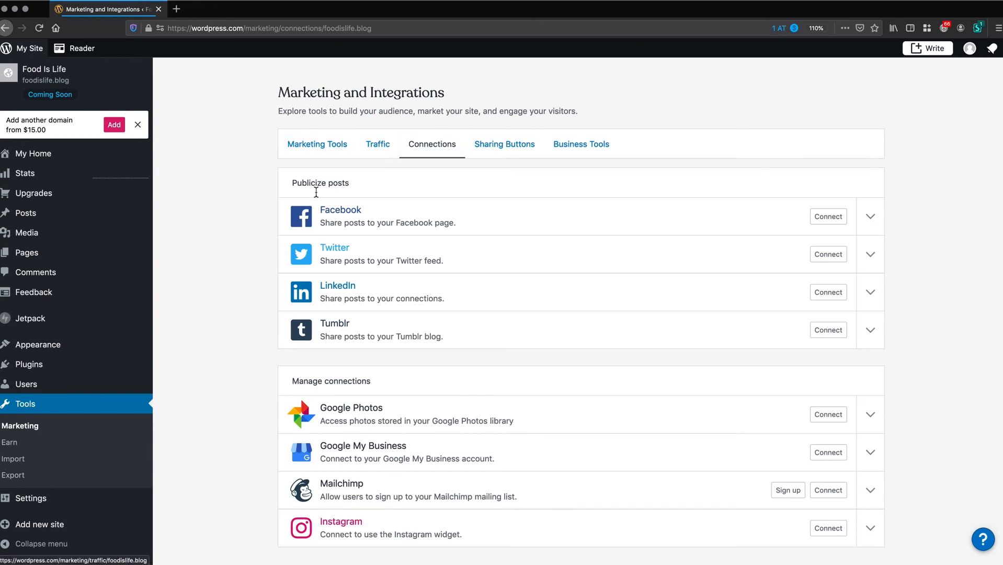
Add Pinterest and Email to the visible sharing buttons for the posts
click(511, 148)
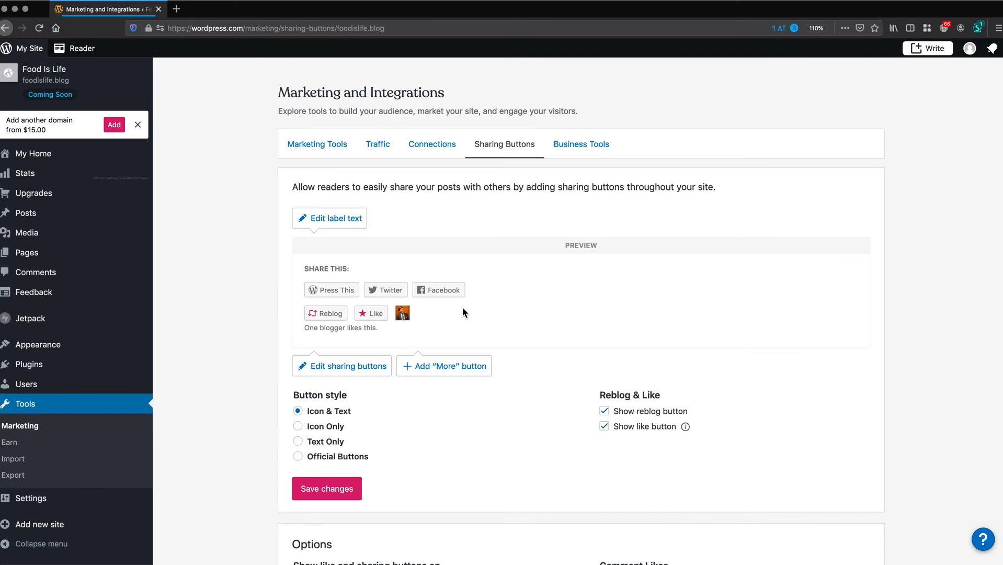
click(350, 368)
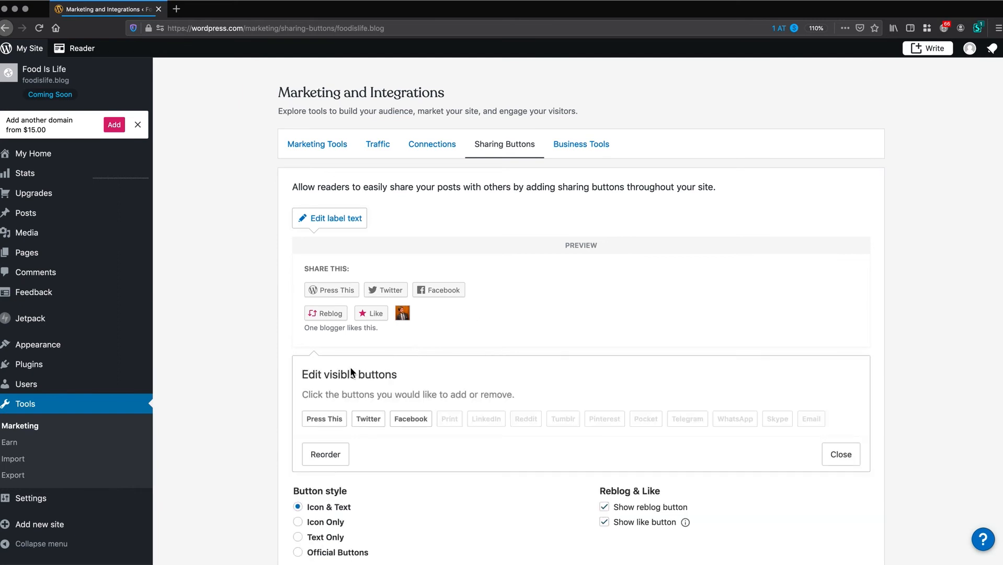
scroll(533, 416, down, 3)
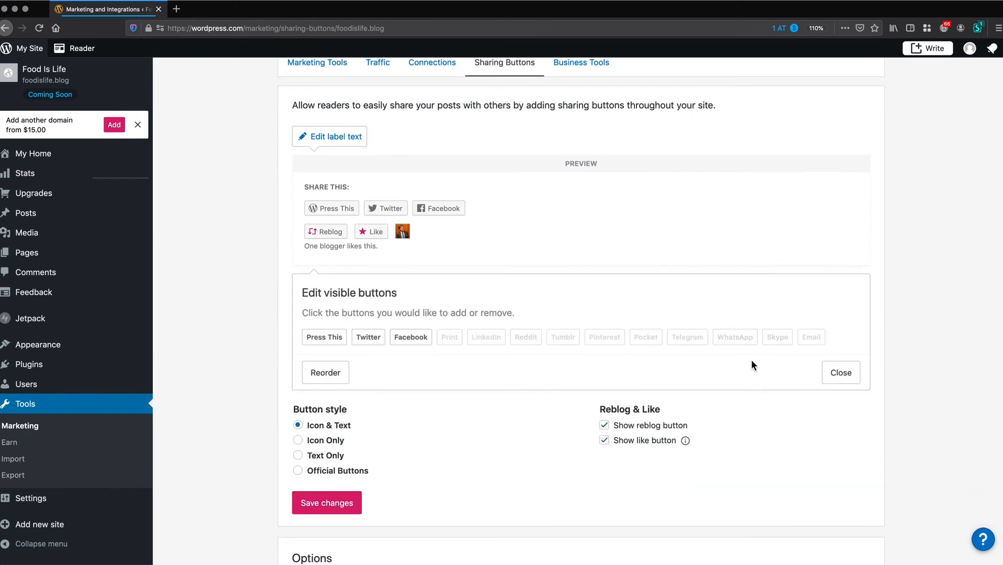
scroll(606, 340, up, 3)
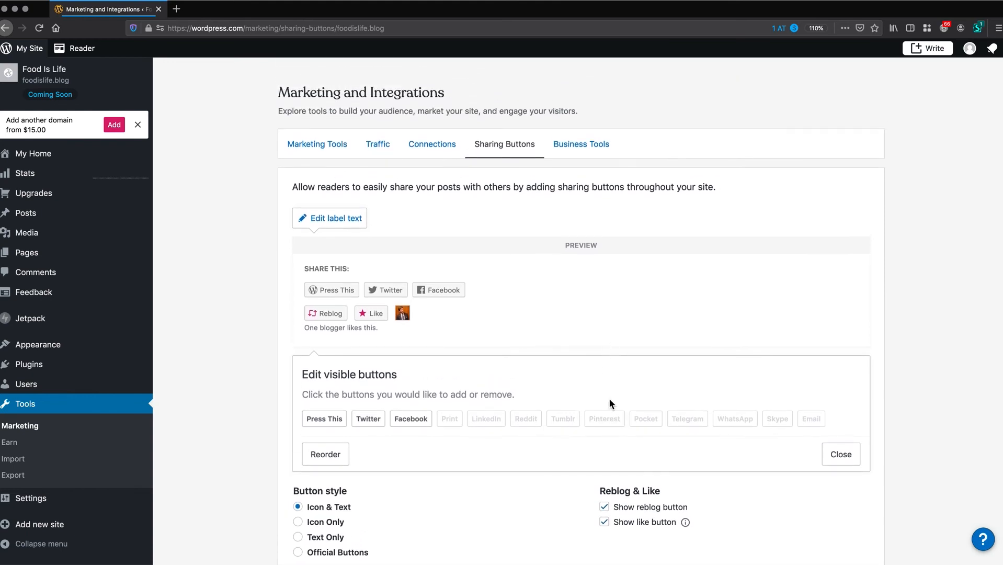
click(606, 423)
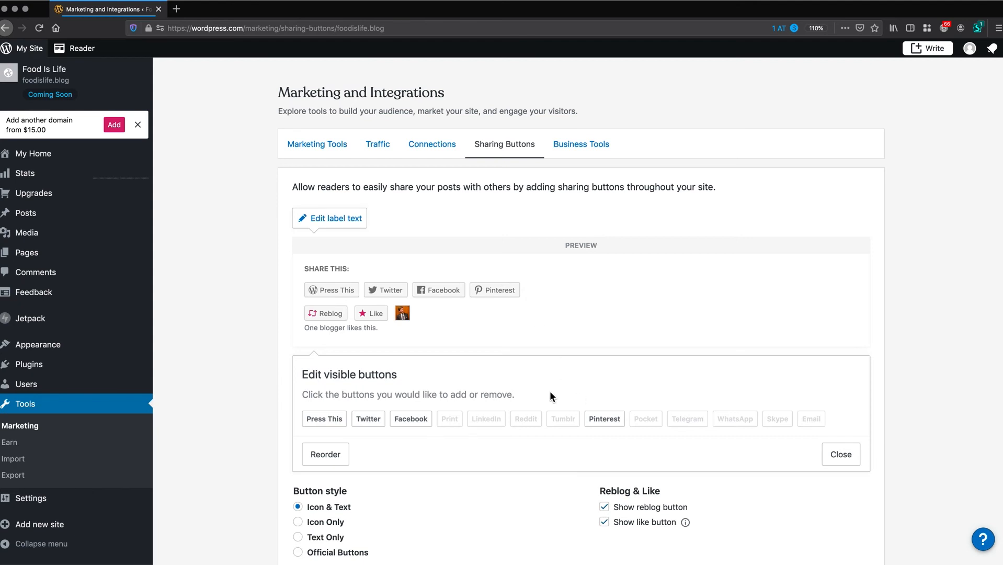
click(809, 422)
scroll(558, 314, down, 1)
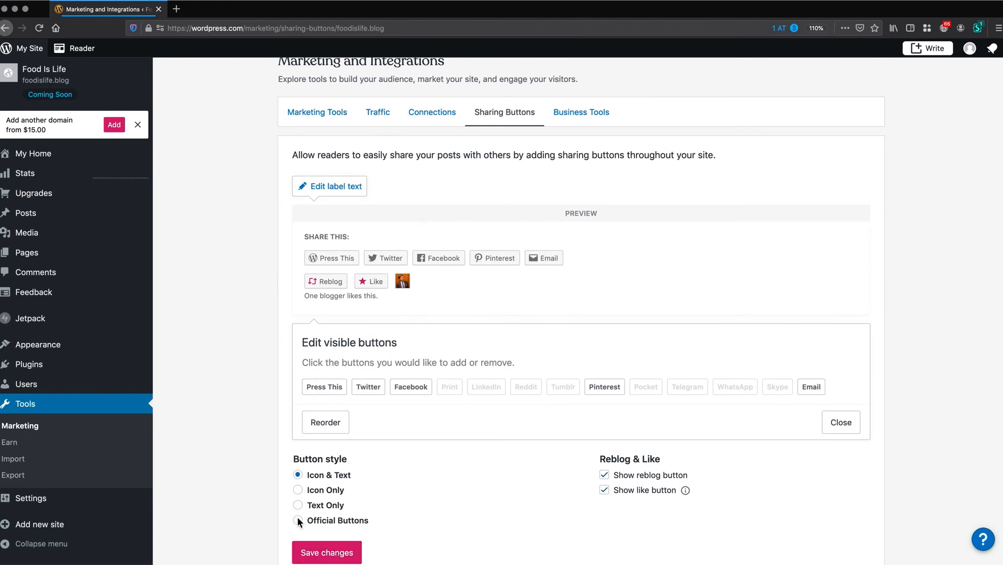
Try the Icon Only and Text Only styles for the sharing buttons, then choose Official Buttons
scroll(301, 492, down, 1)
click(301, 484)
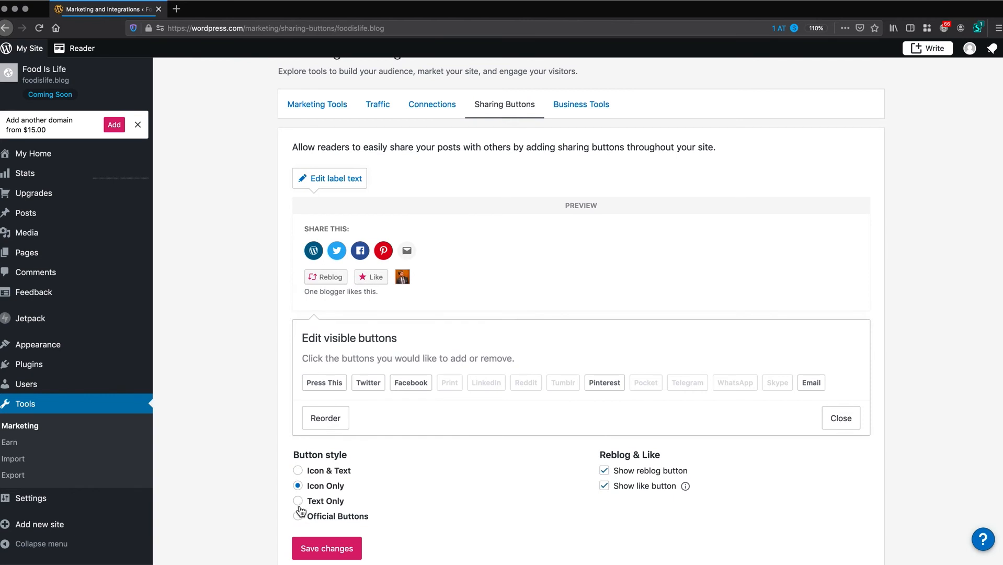
click(298, 501)
click(300, 516)
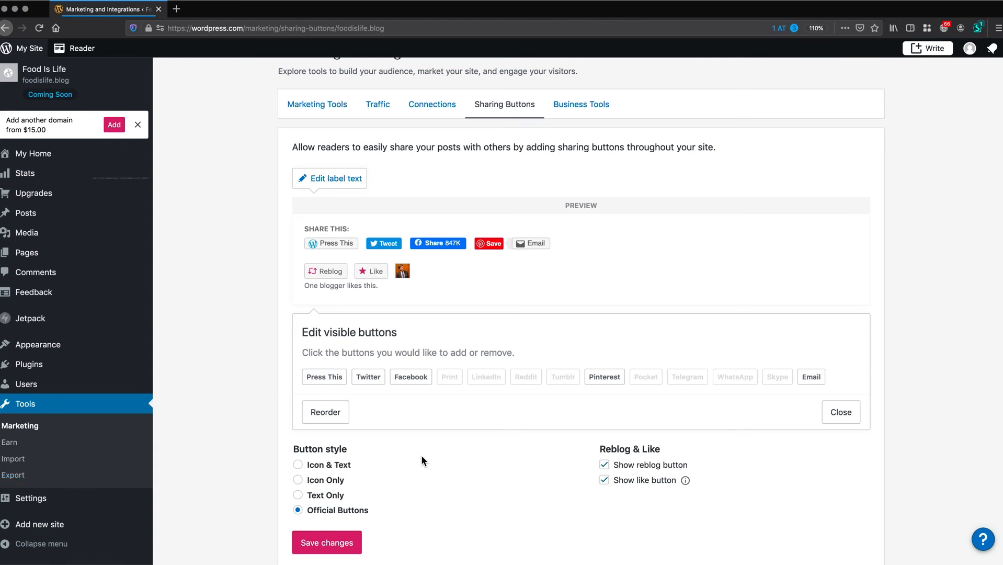
Leave the sharing settings without saving and add a Social Icons widget to the footer
mouse_move(79, 349)
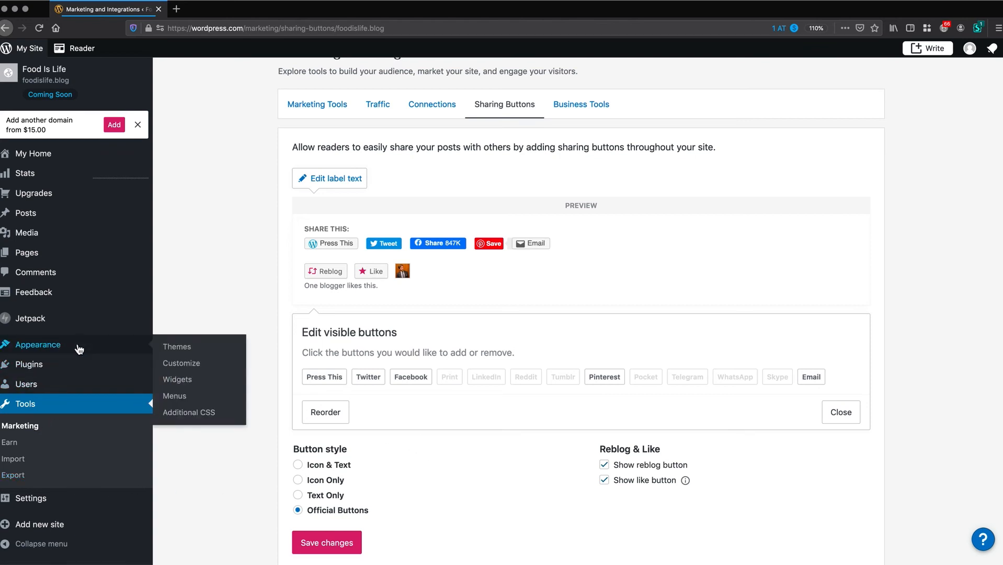
click(186, 382)
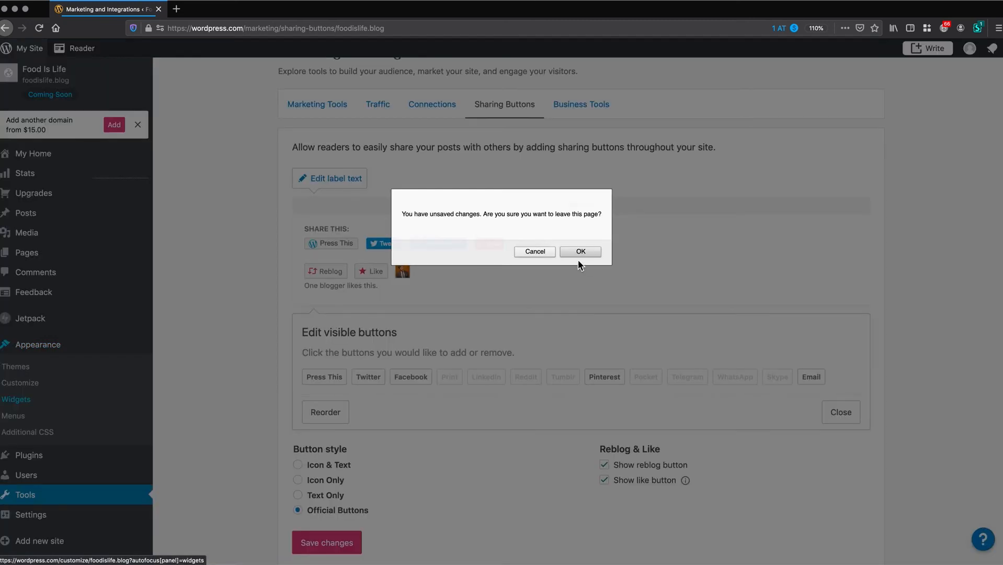
click(593, 256)
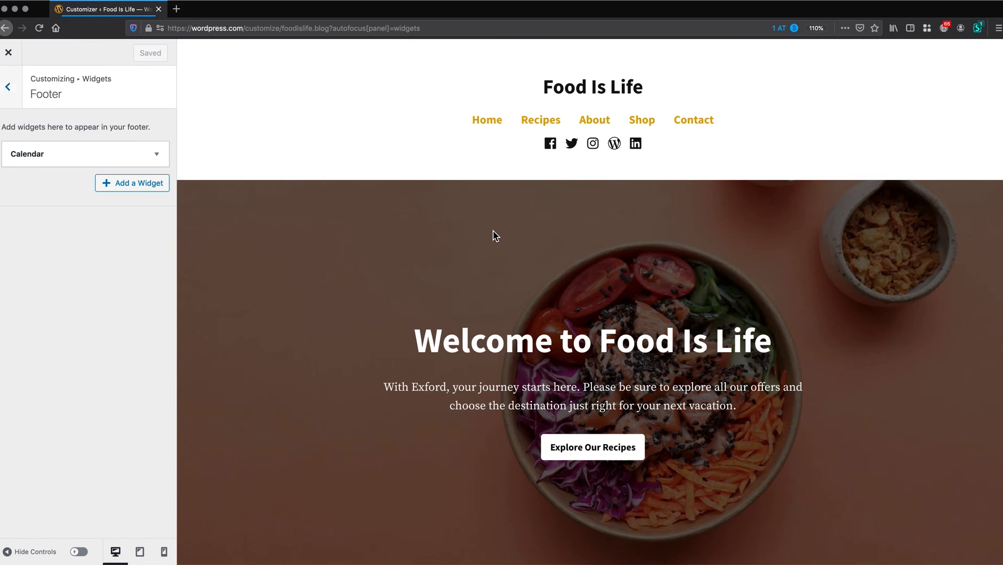
click(128, 195)
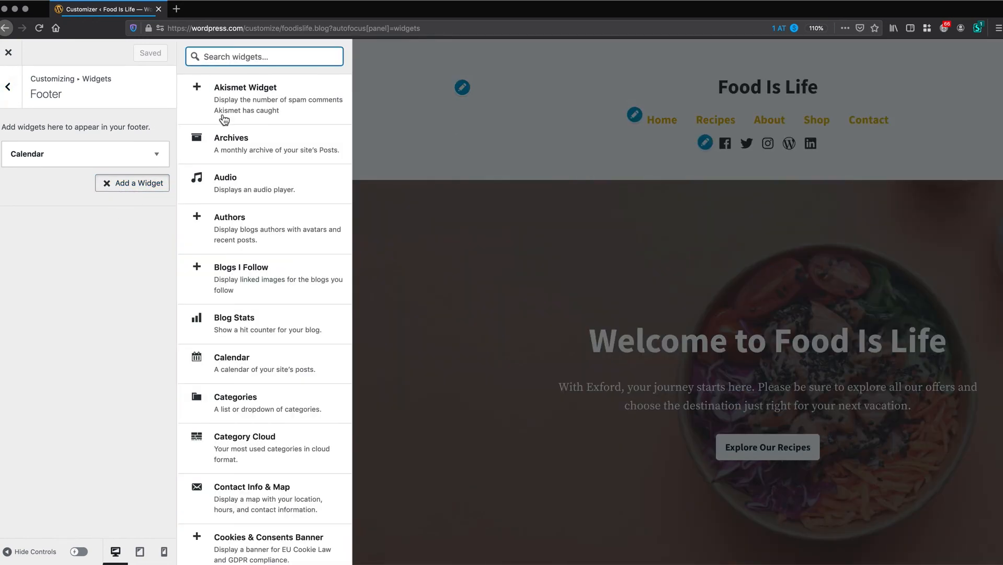
text(soc)
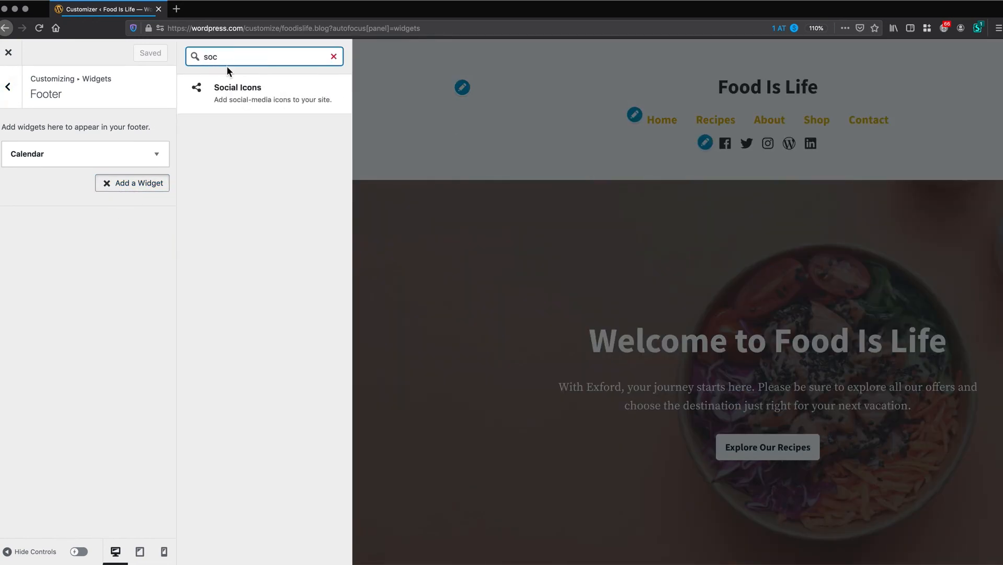
click(240, 86)
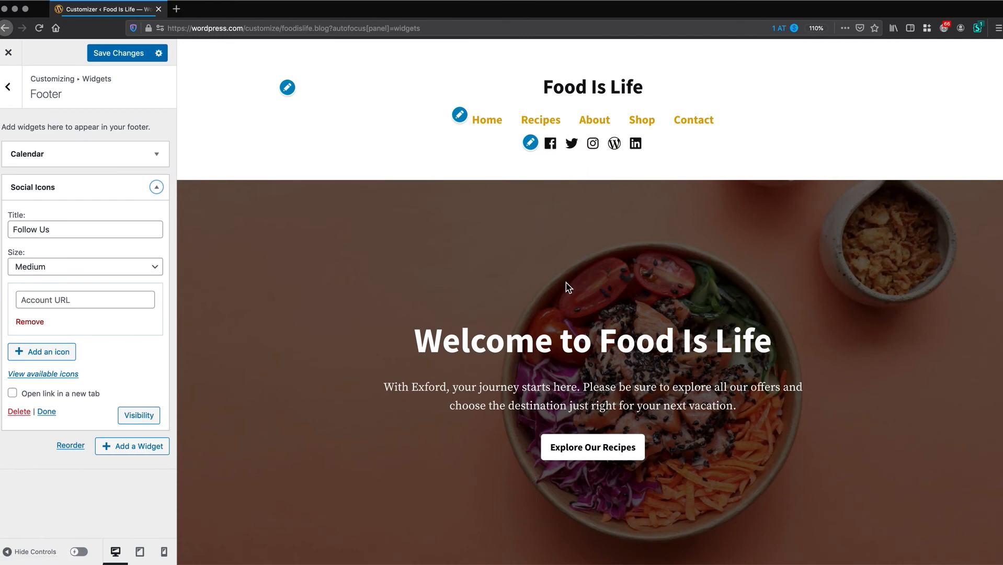
scroll(574, 293, down, 20)
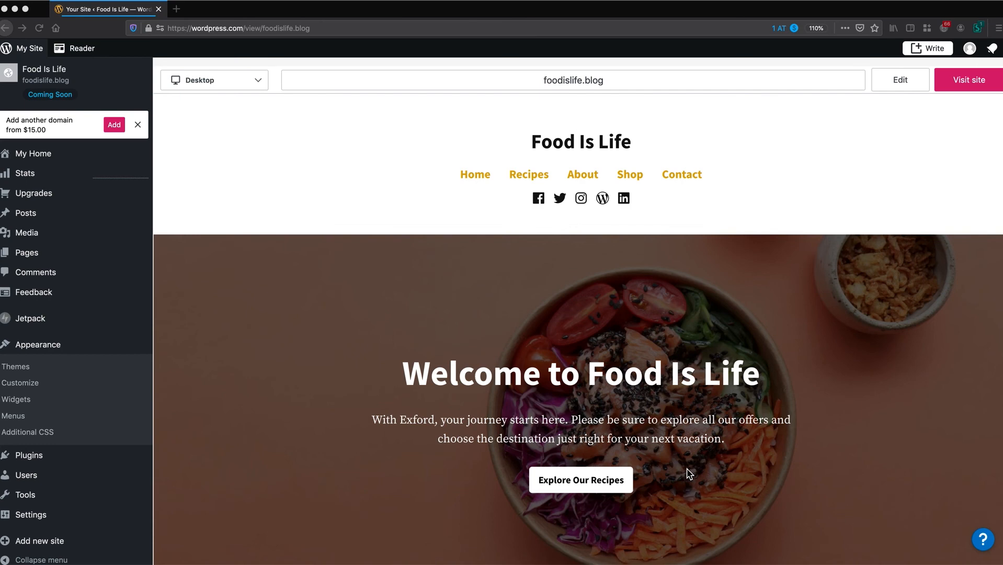
Review the launch option on the site's home dashboard and the launch and privacy options in the general settings
click(59, 158)
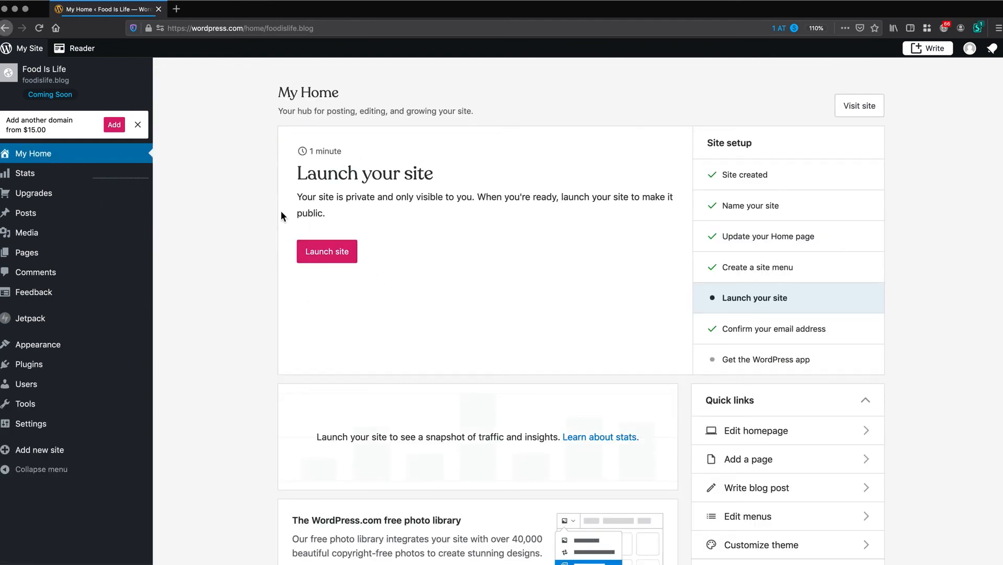
mouse_move(38, 428)
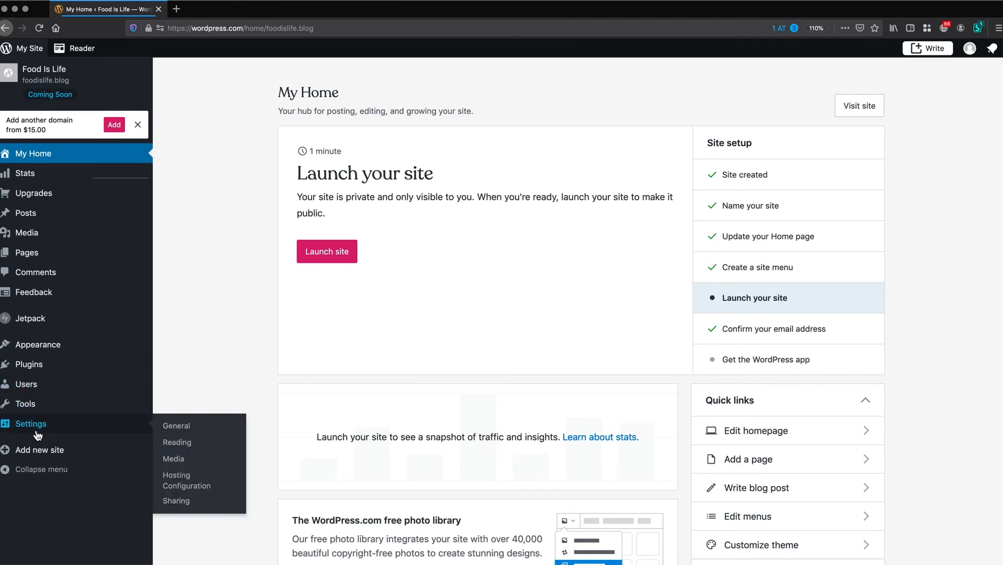
click(37, 427)
scroll(278, 447, down, 8)
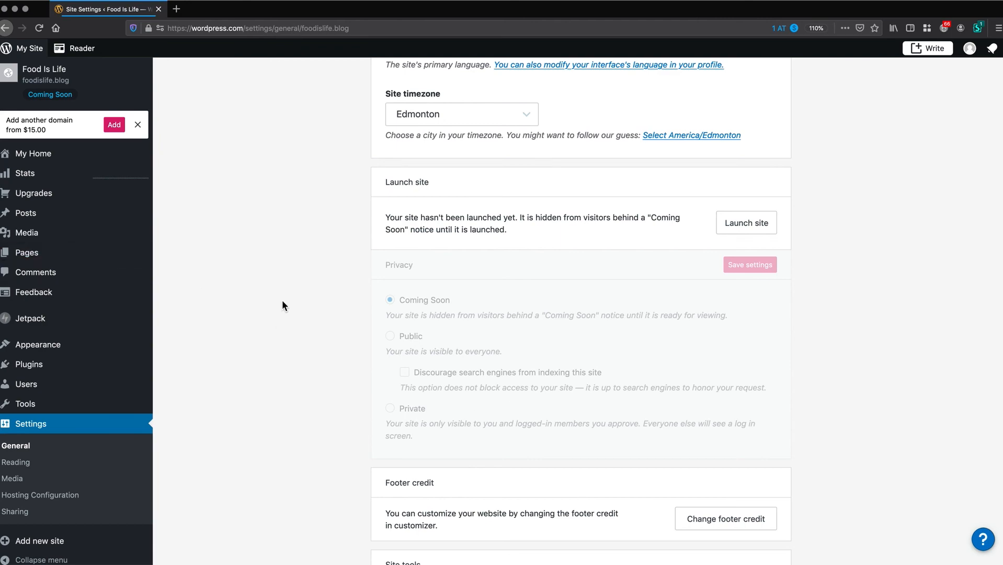
Return to the site preview and look over the lists of published posts and pages
click(117, 94)
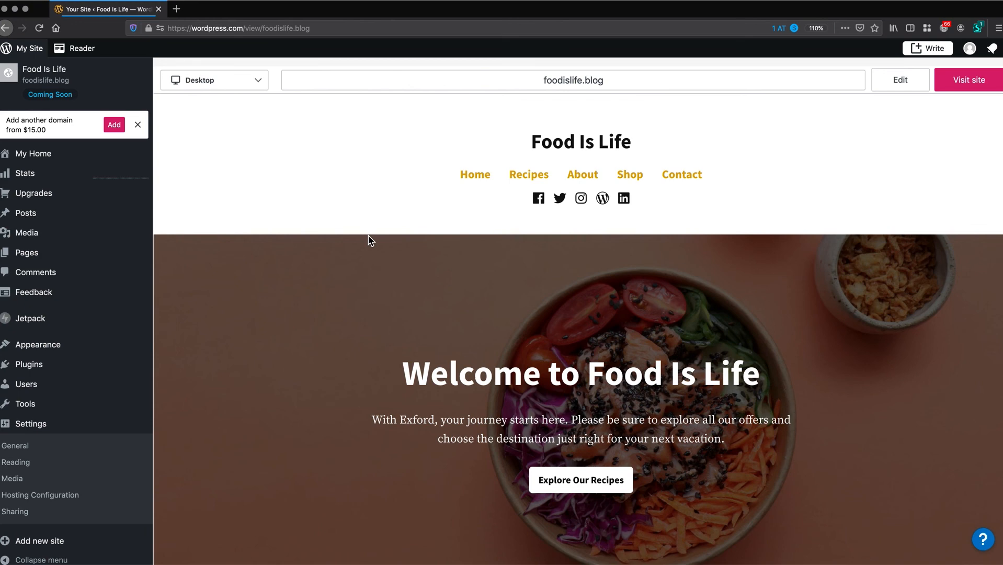
click(36, 217)
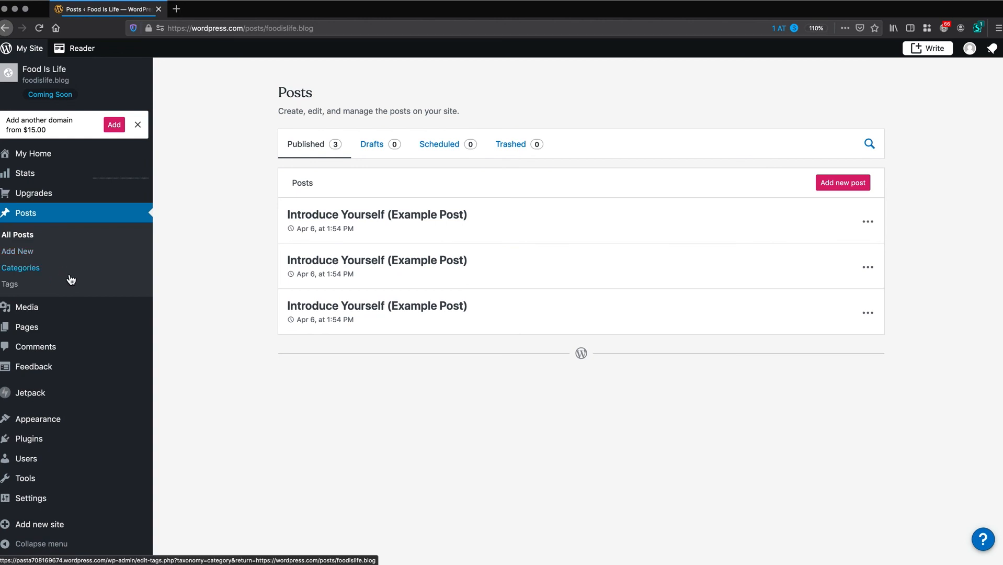
click(26, 325)
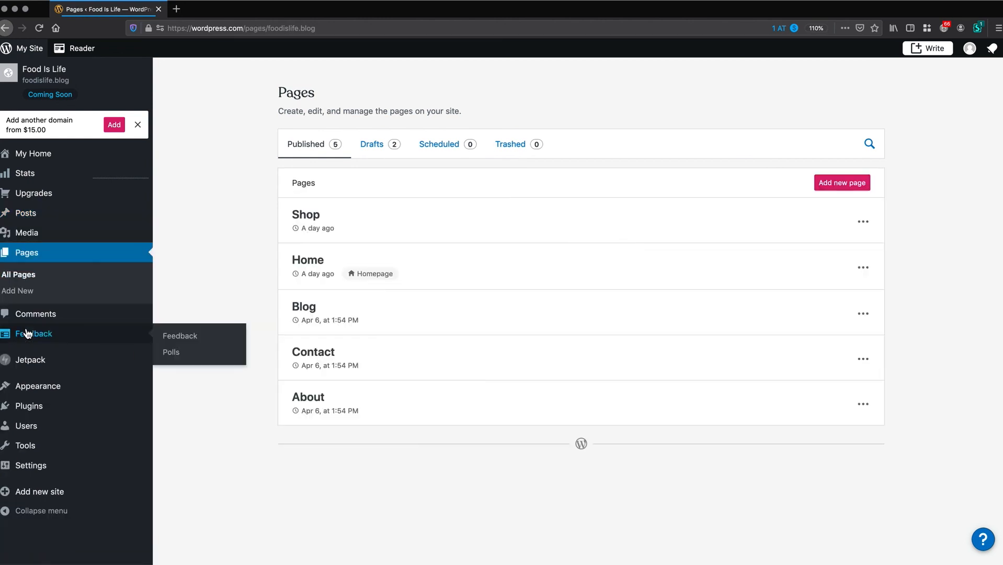
Open the Home page for editing and add a "Latest Posts" heading below the Buy the cookbook section
click(306, 261)
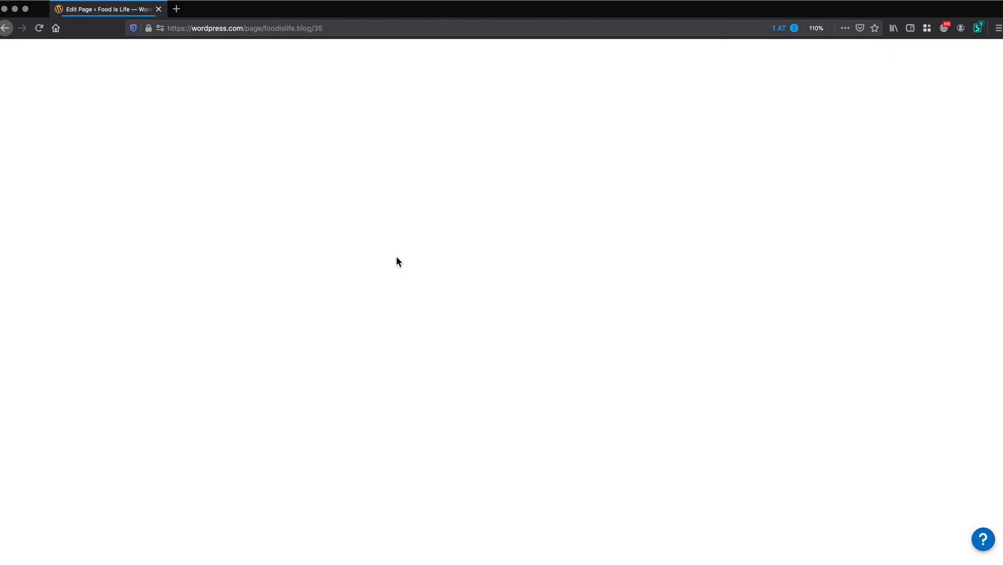
scroll(453, 297, down, 10)
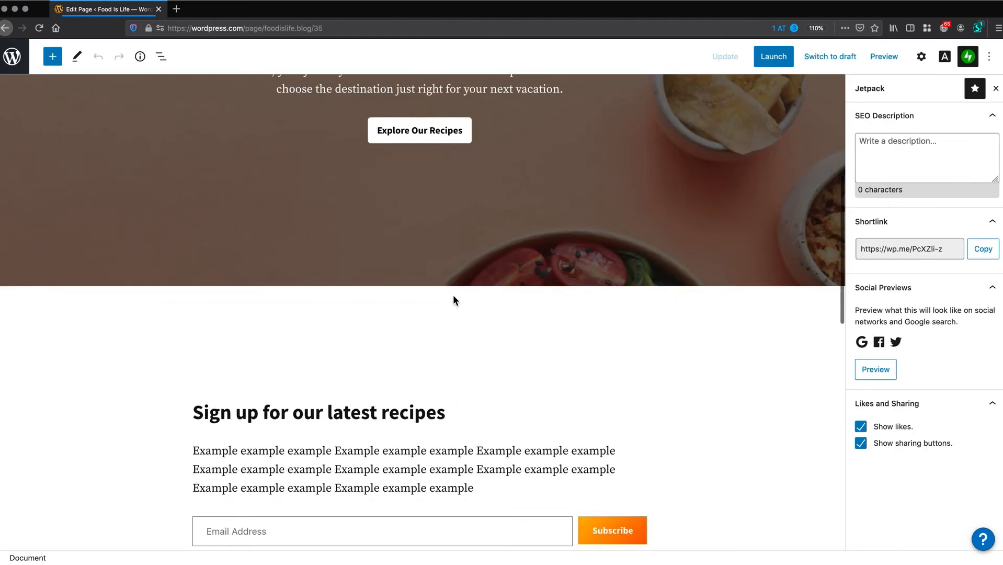
scroll(453, 300, down, 6)
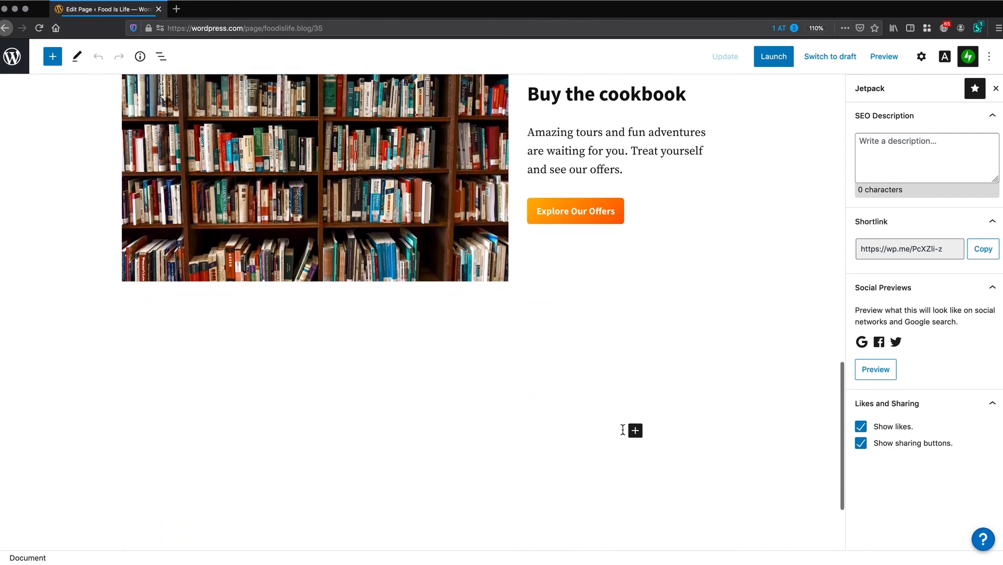
click(635, 431)
text(head)
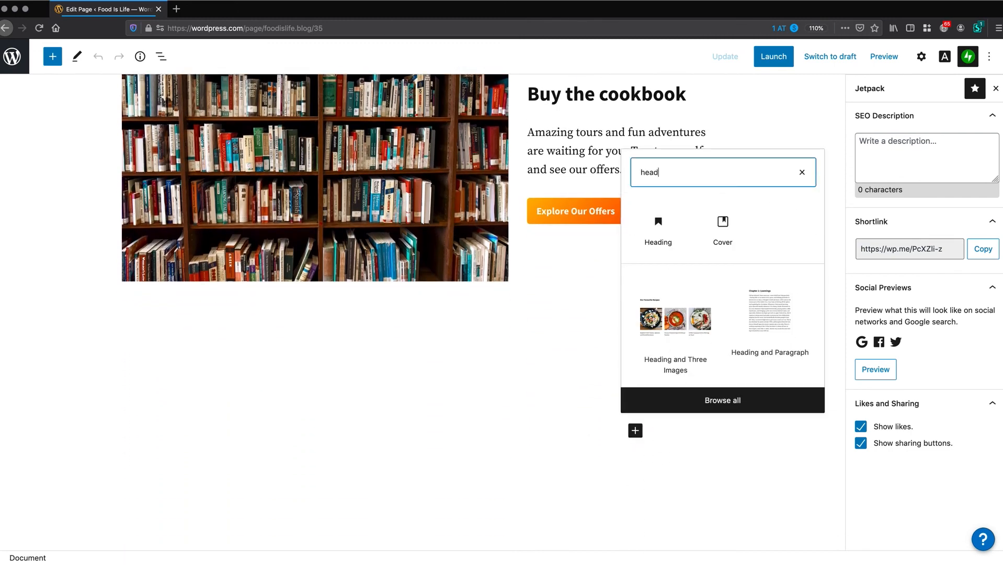
click(653, 231)
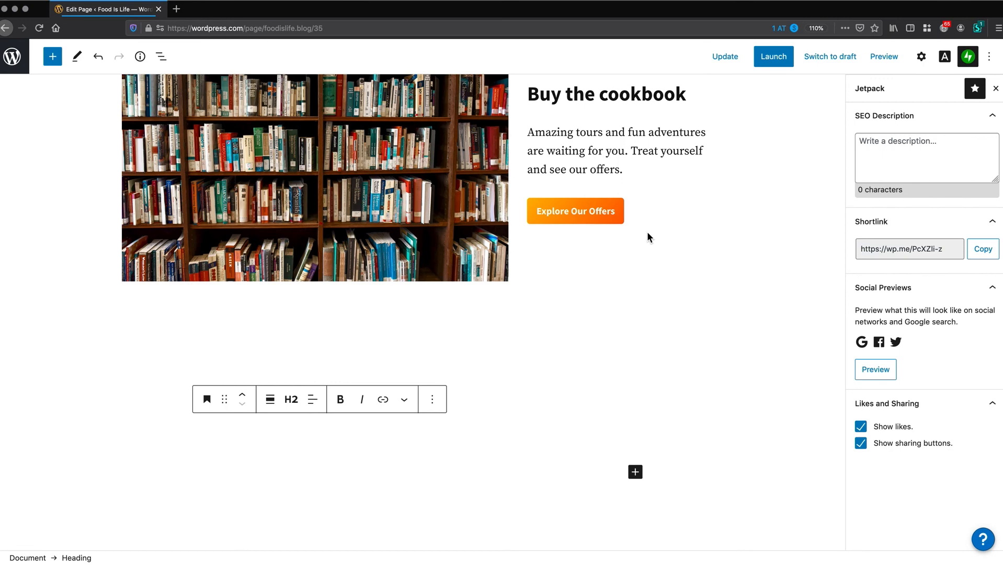
text(Latest)
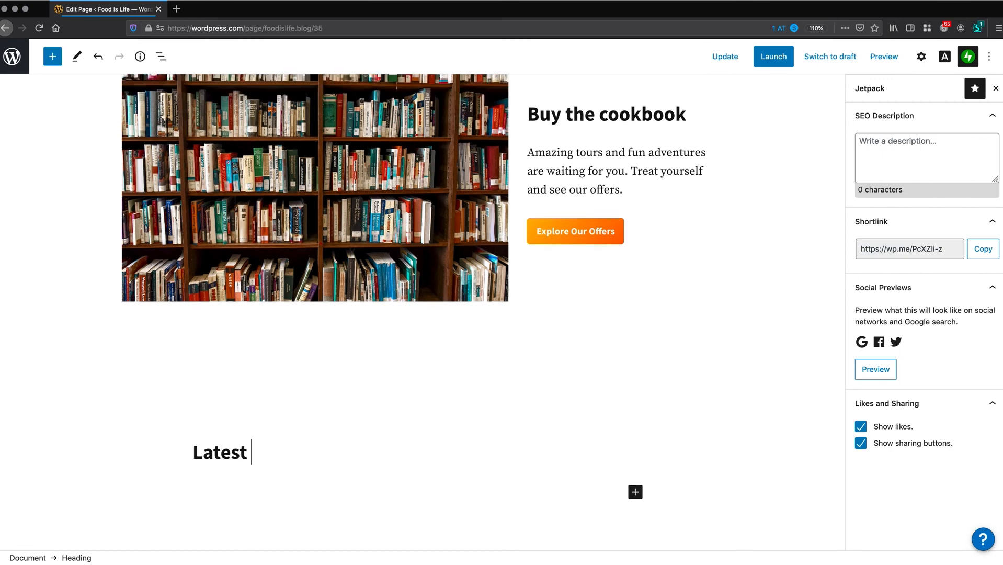
text( Posts)
Insert a Blog Posts block below the Latest Posts heading and look over its post entries
click(635, 491)
text(blog)
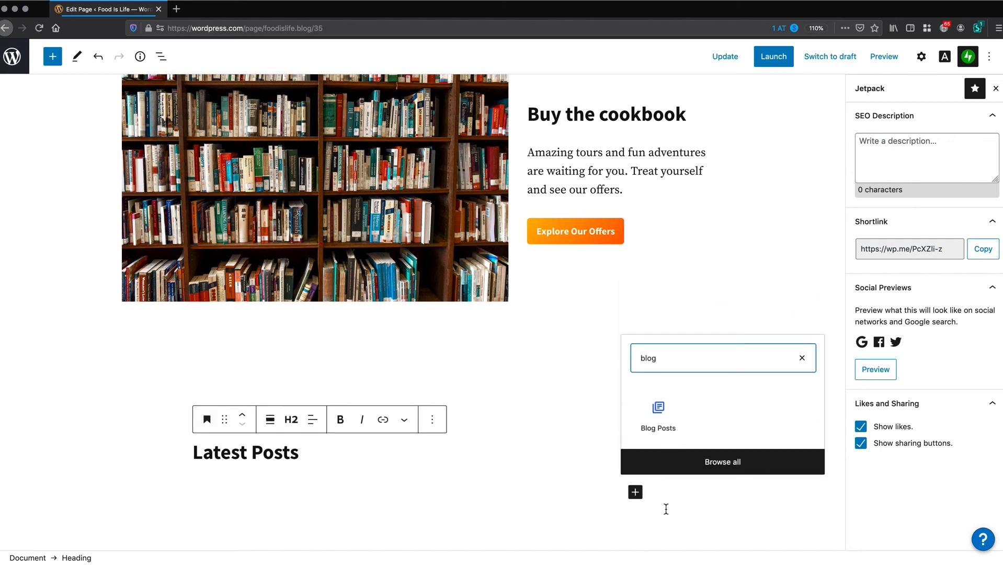
click(656, 424)
scroll(656, 424, down, 1)
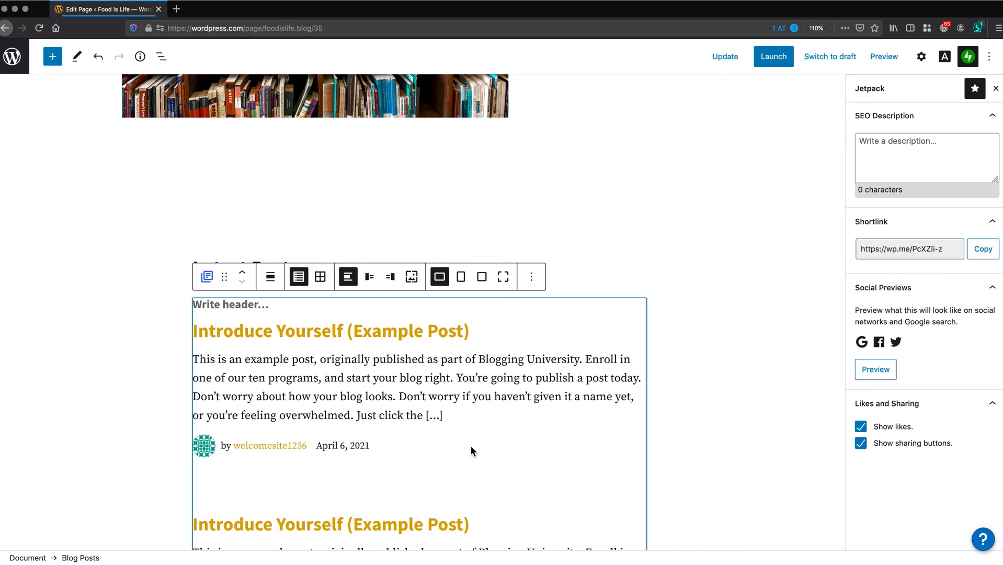
scroll(482, 460, down, 5)
scroll(482, 434, up, 5)
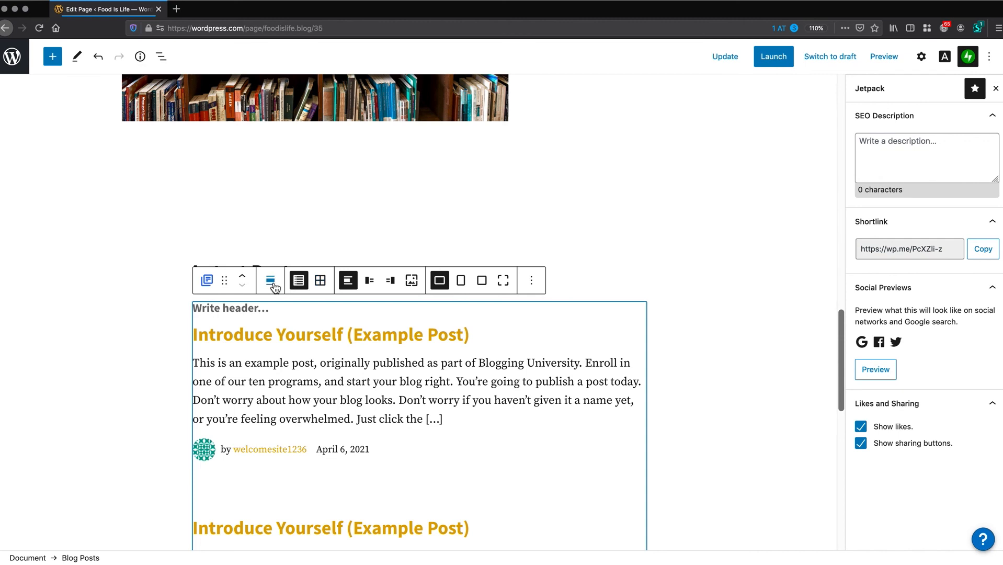
Hide the excerpt, date and author in the Blog Posts block's settings
click(920, 56)
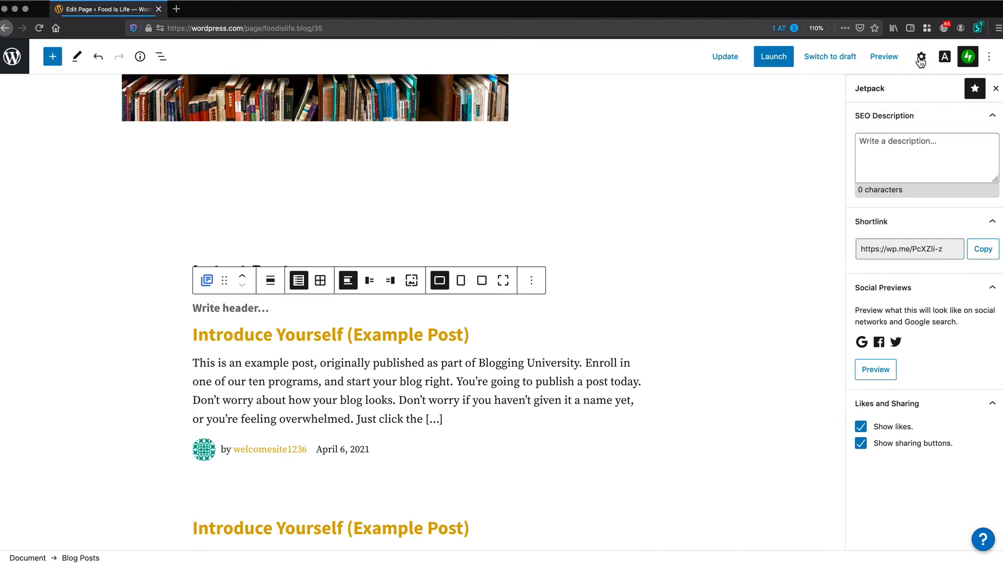
scroll(923, 366, down, 5)
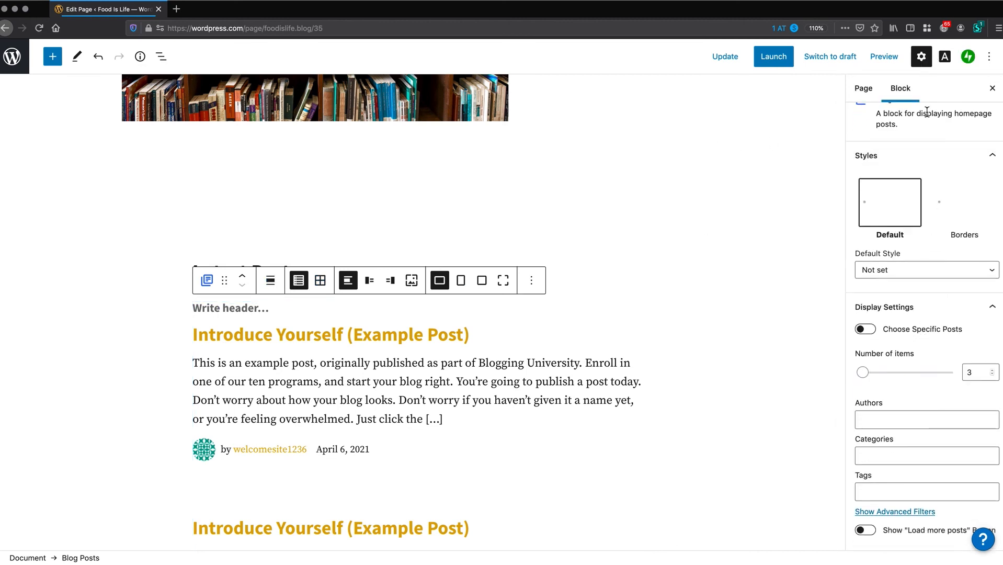
scroll(910, 283, down, 5)
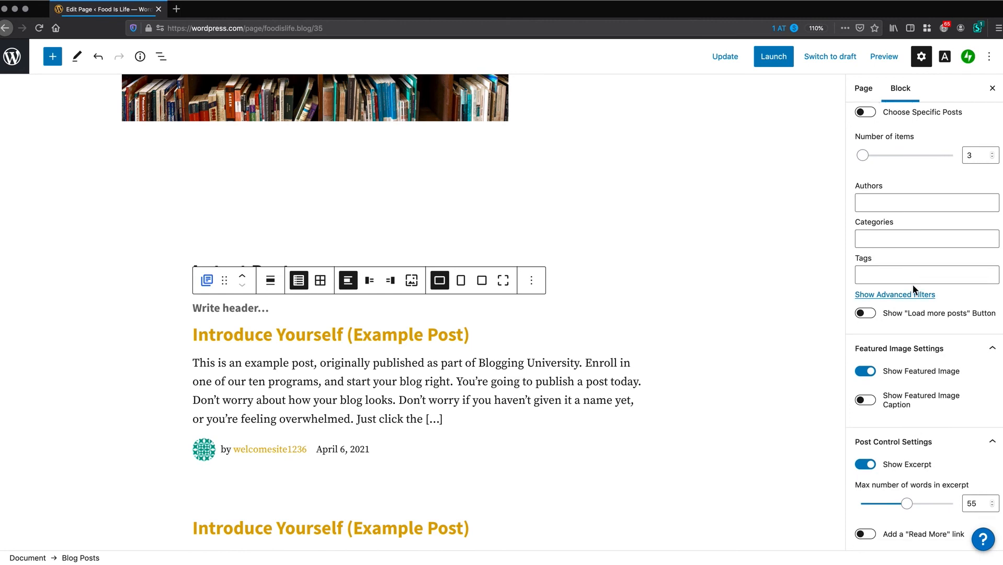
click(865, 454)
scroll(873, 460, down, 5)
scroll(873, 466, down, 5)
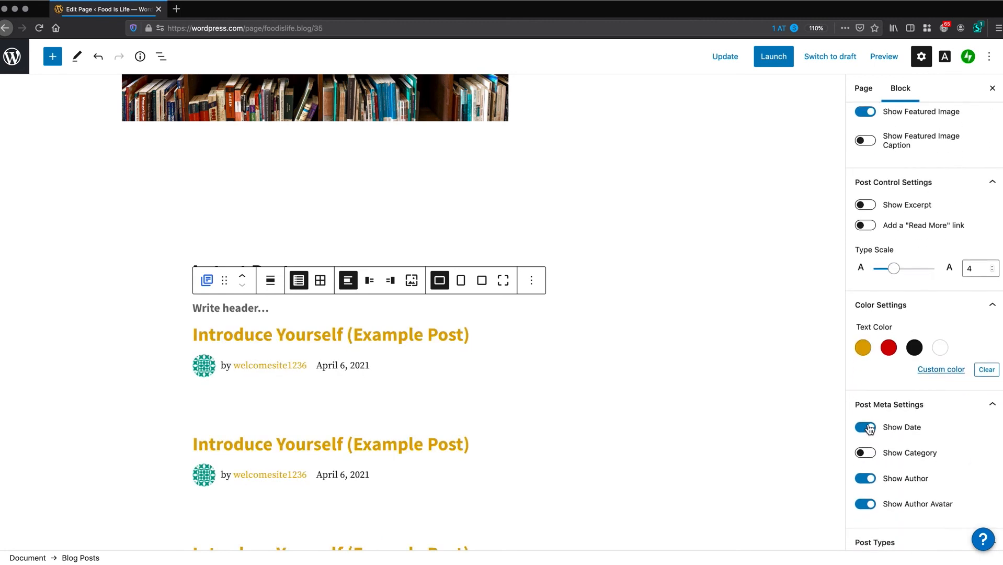
click(866, 426)
click(869, 481)
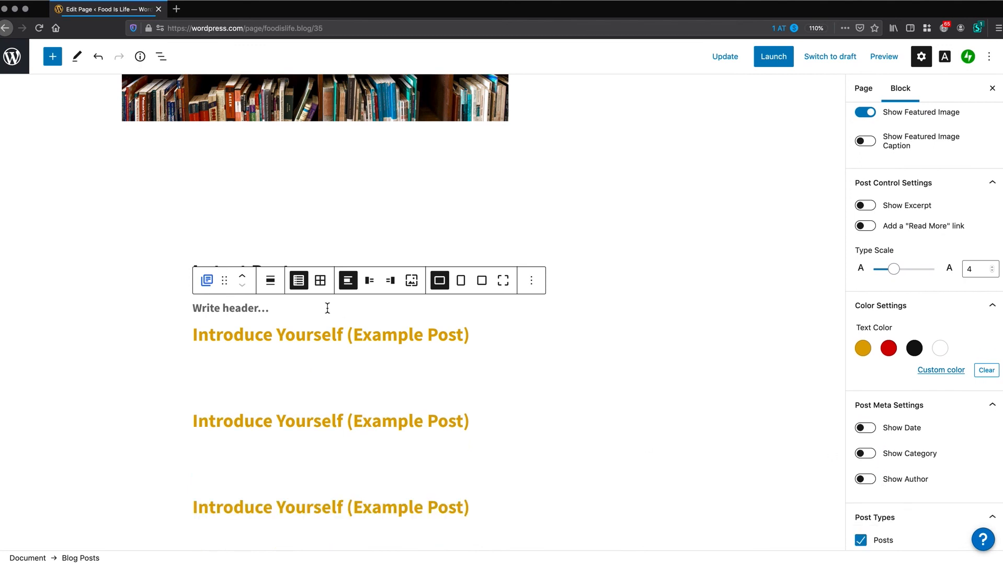
Switch the Blog Posts block to grid view, try full width, then set it to wide width
click(320, 280)
scroll(500, 413, up, 1)
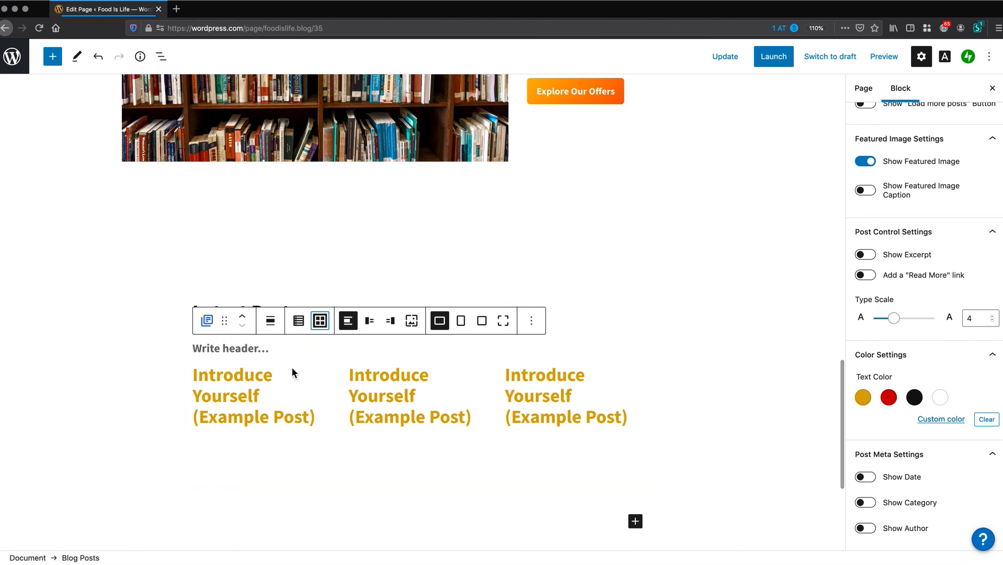
click(271, 322)
click(302, 381)
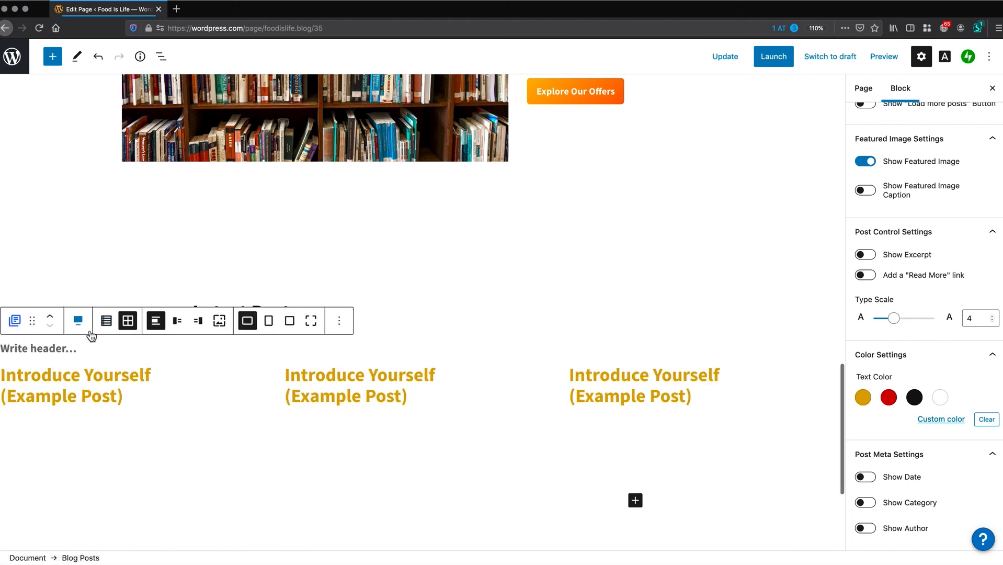
click(79, 324)
click(102, 361)
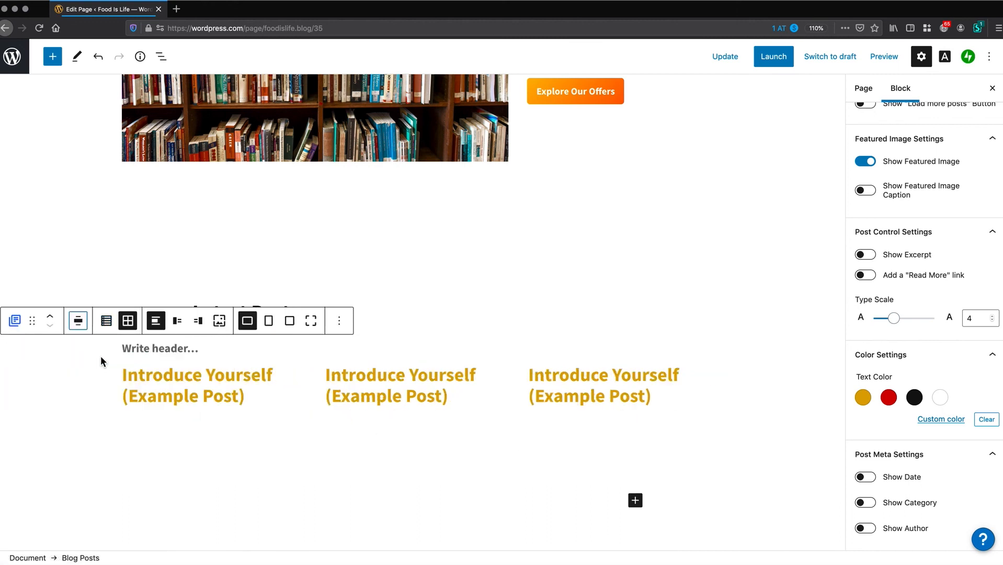
Set the Blog Posts block to 2 columns and 2 items
scroll(877, 306, up, 5)
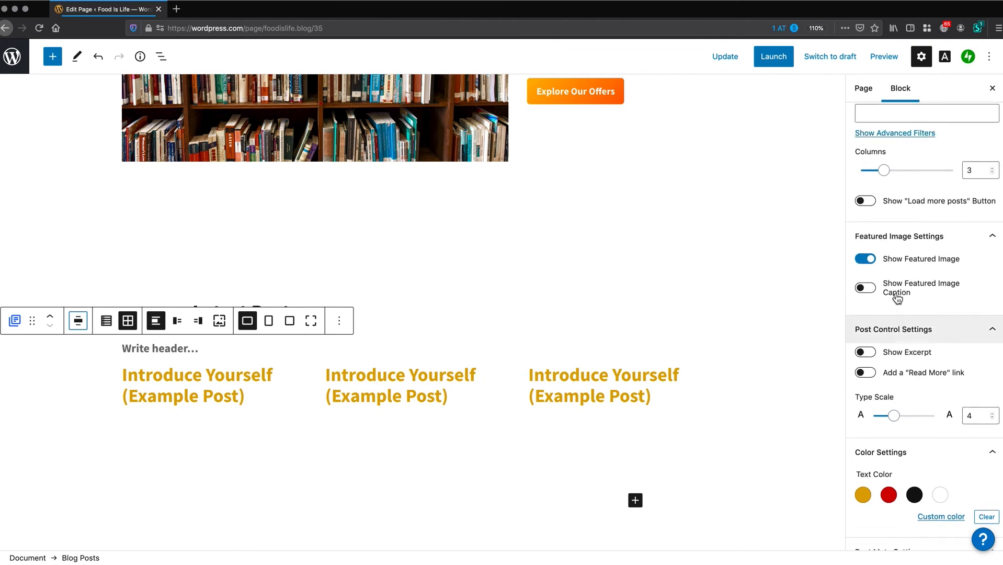
scroll(887, 206, up, 3)
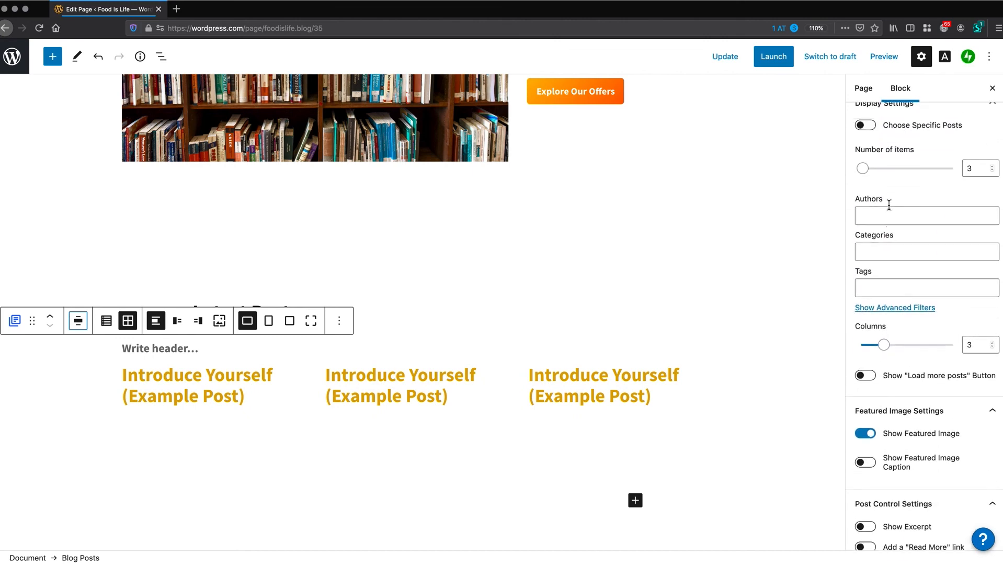
click(992, 370)
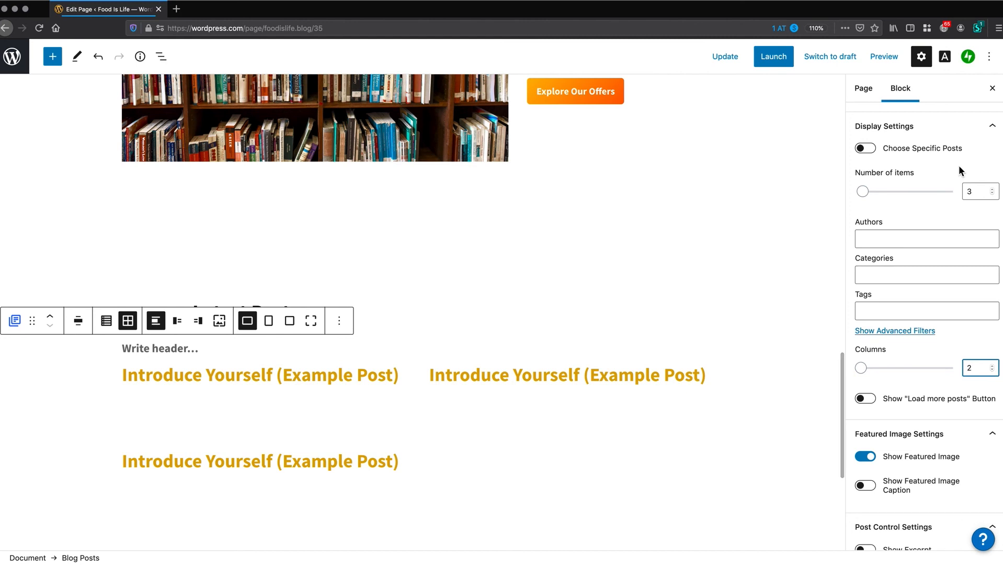
click(992, 194)
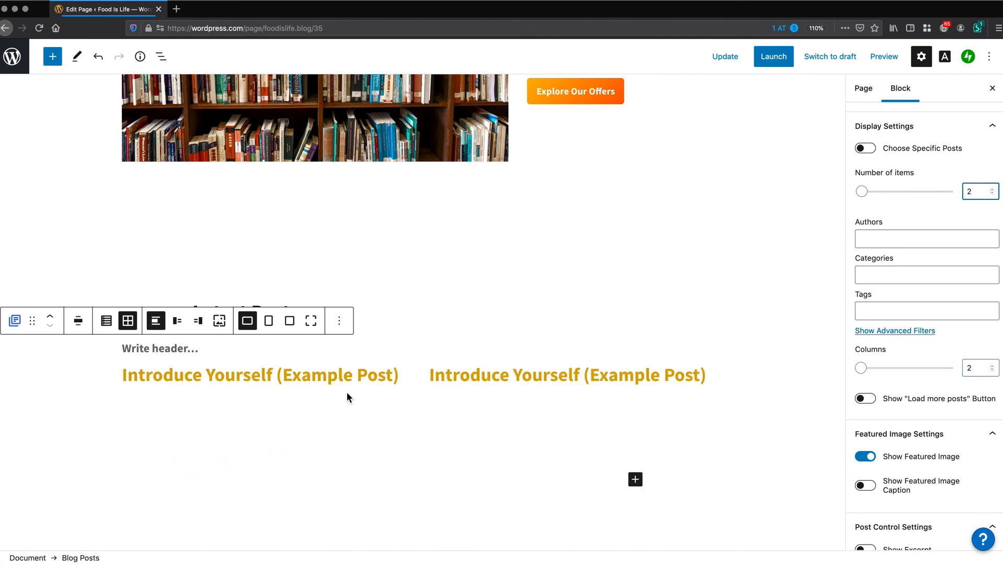
Enable the "Load more posts" button on the Blog Posts block and update the Home page
scroll(858, 427, down, 5)
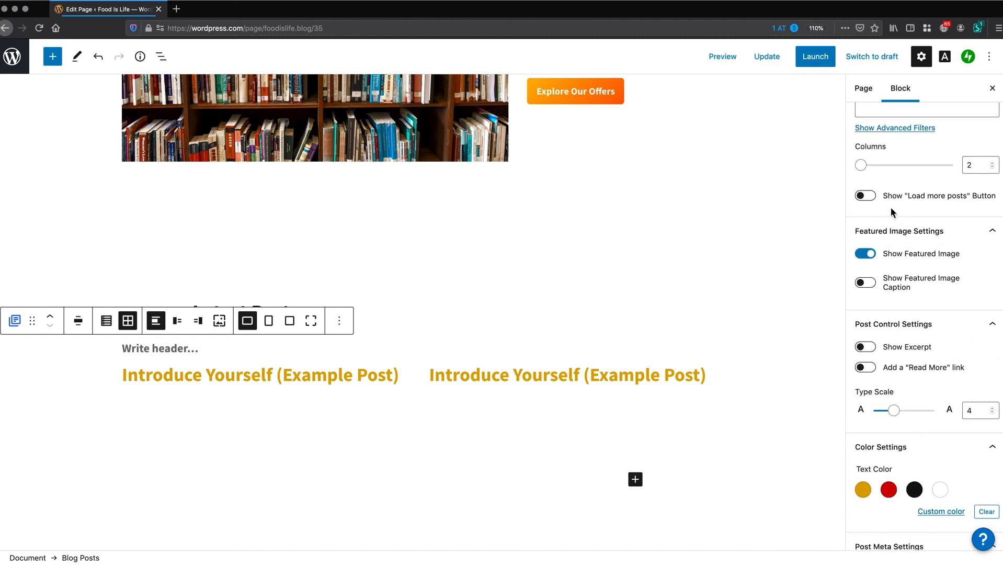
click(865, 195)
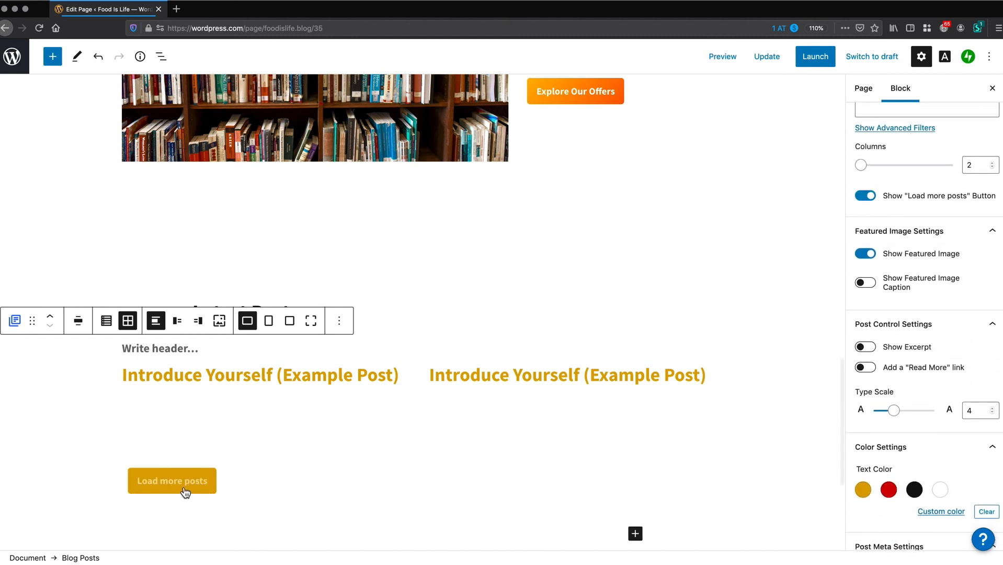
click(761, 58)
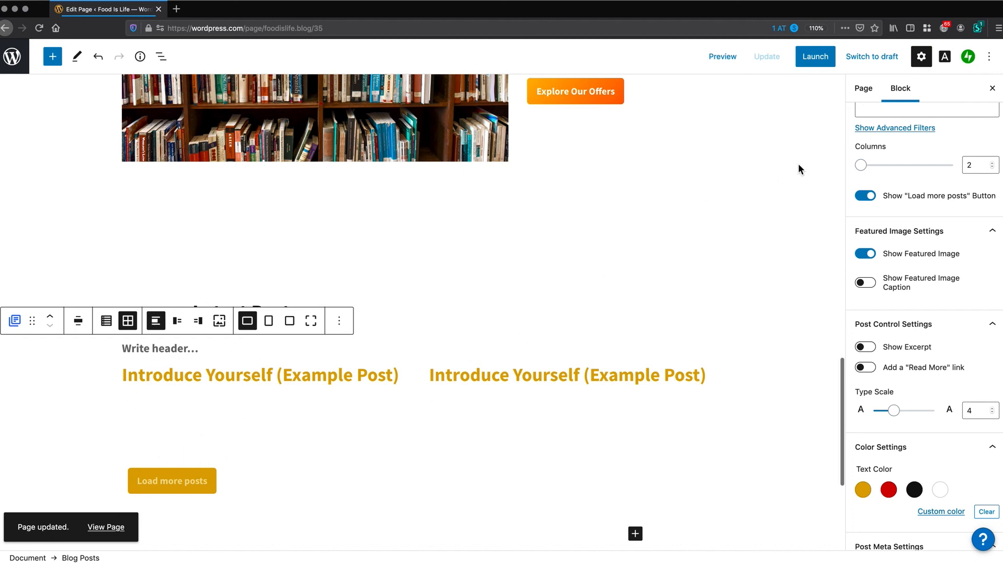
Leave the Home page editor and open the first "Introduce Yourself (Example Post)" in the posts list for editing
click(16, 59)
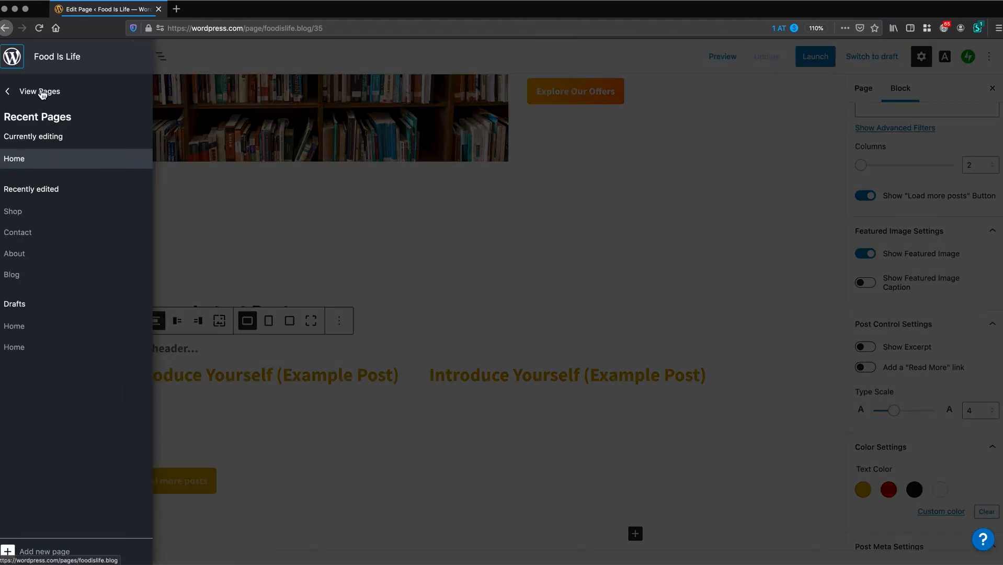
click(40, 90)
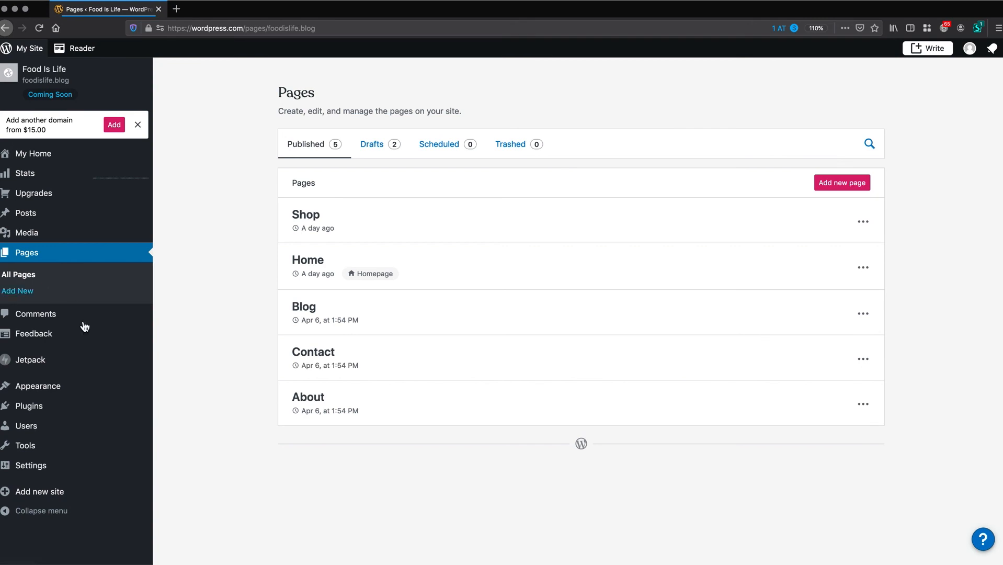
click(26, 213)
click(395, 225)
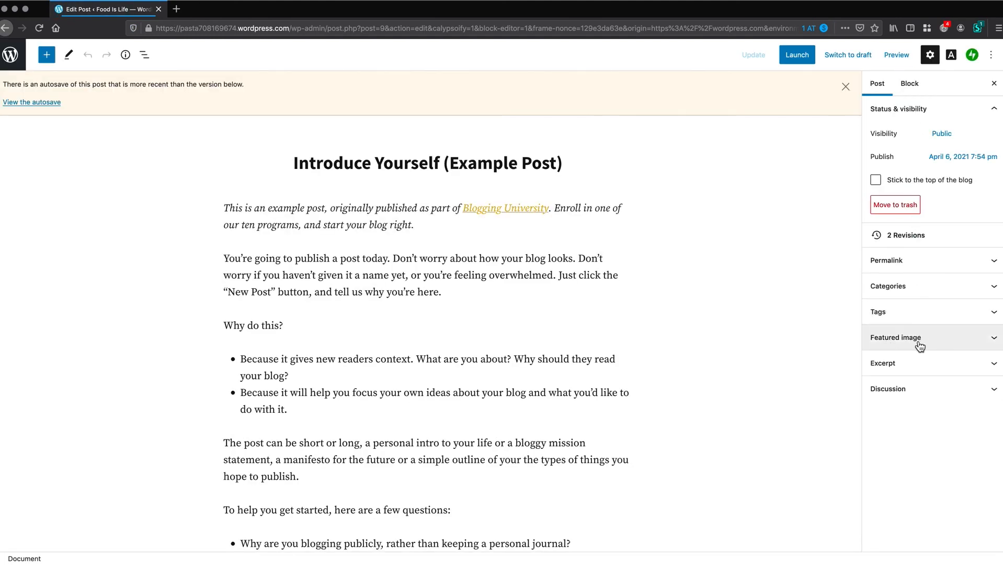
Set the poke bowl photo pexels-photo-6546177.jpeg from the media library as the post's featured image and update the post
click(920, 339)
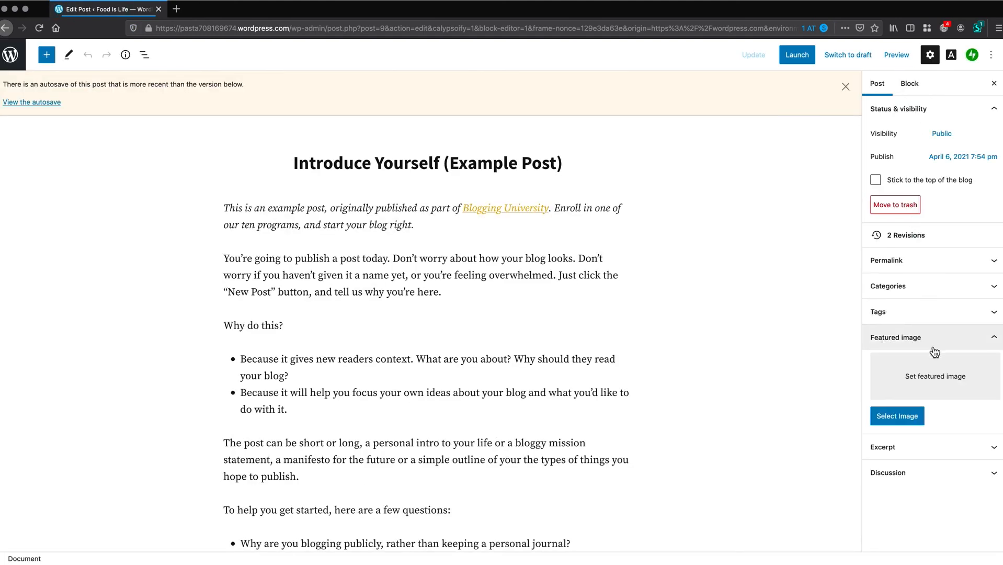
click(942, 380)
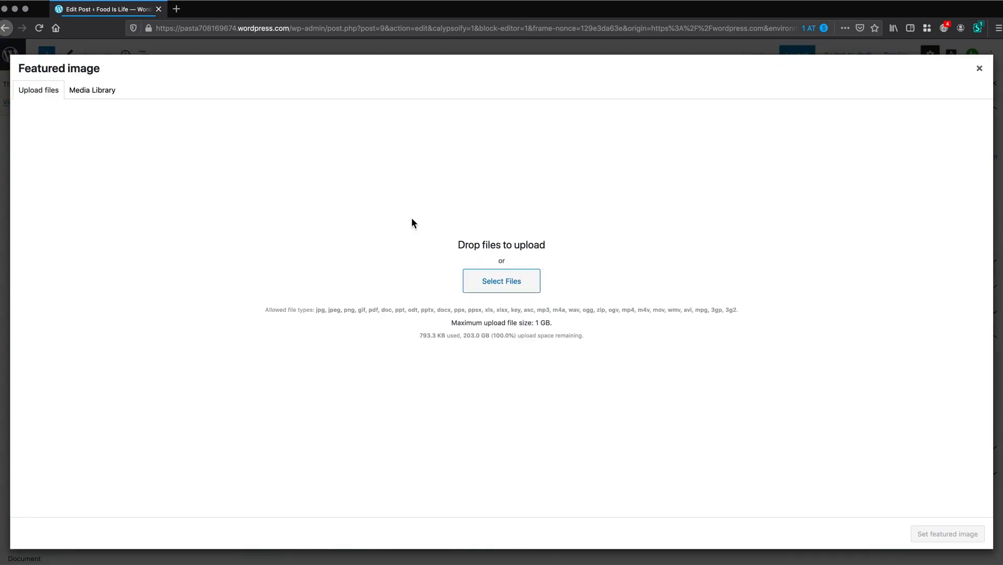
click(98, 94)
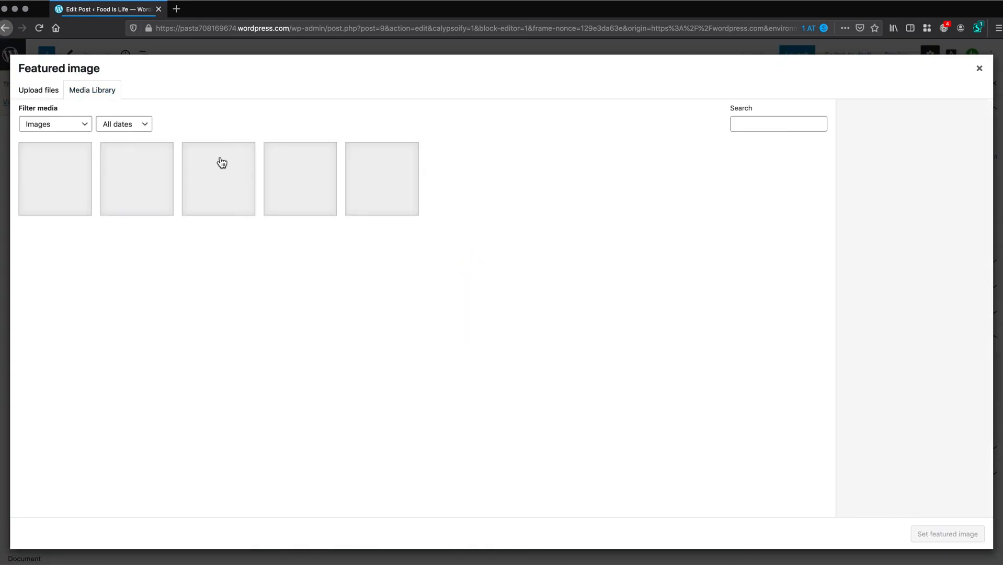
click(142, 180)
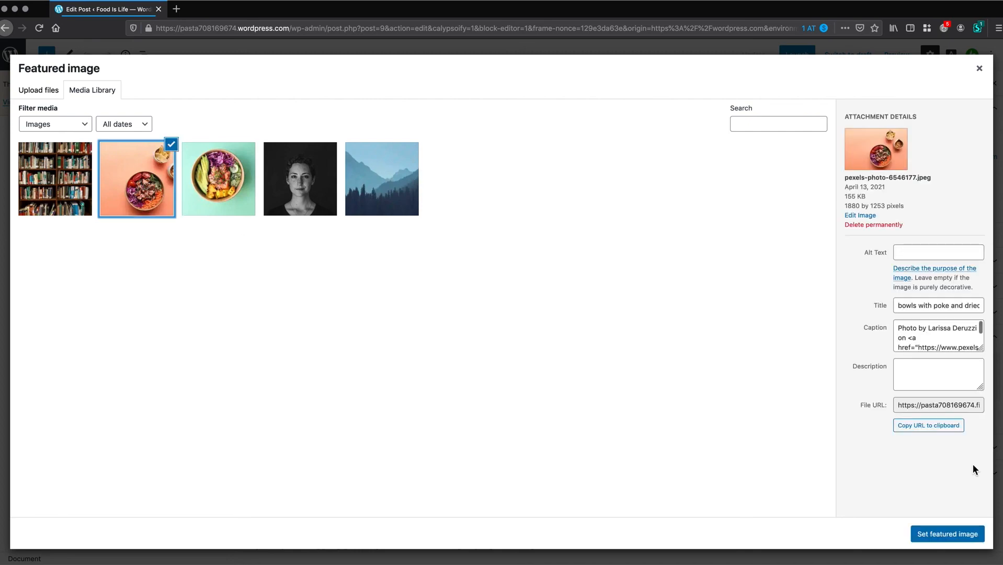
click(947, 537)
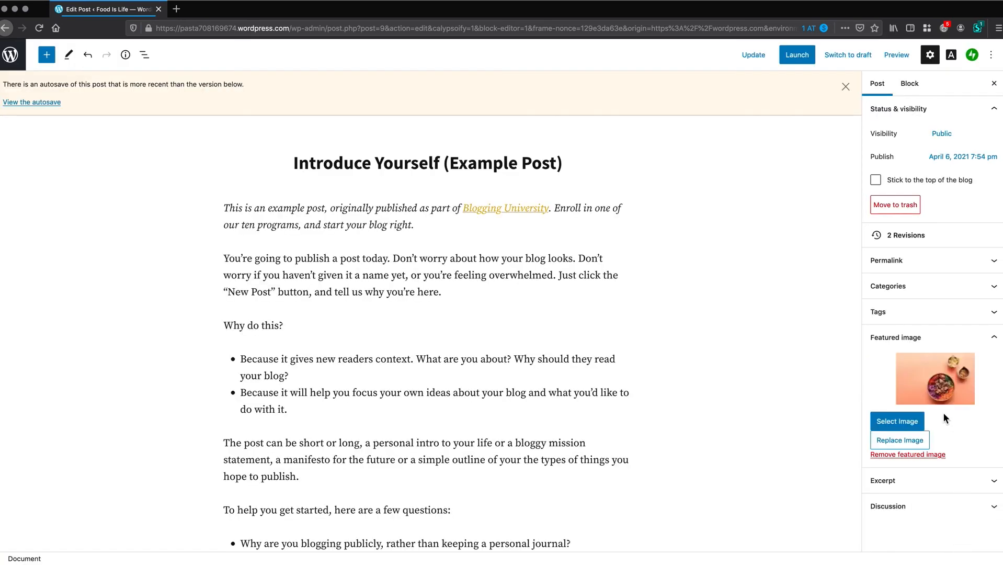
click(757, 55)
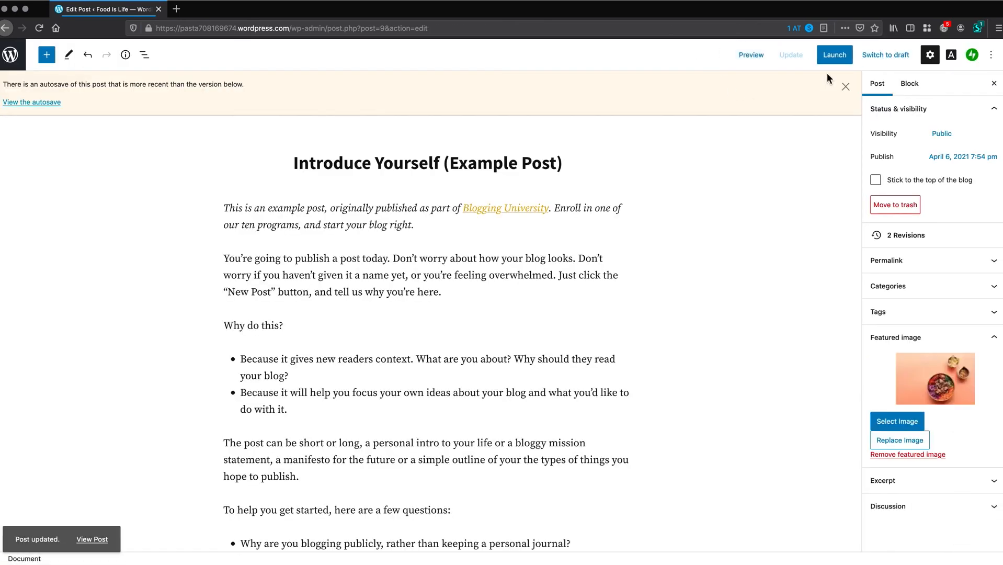
Leave the post editor, open the site's homepage and review the Latest Posts section and the rest of the page
click(10, 59)
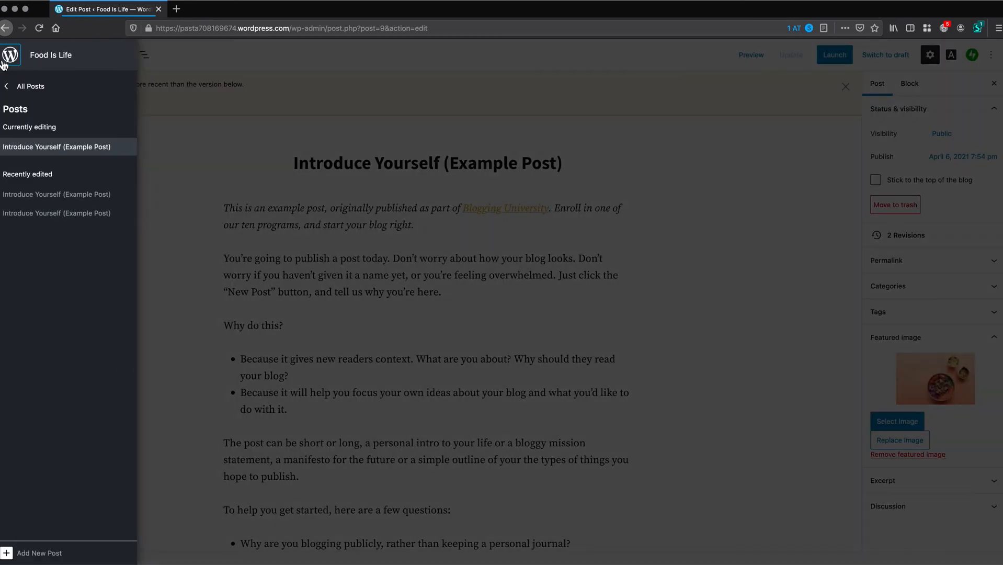
click(48, 90)
click(62, 73)
scroll(440, 322, down, 15)
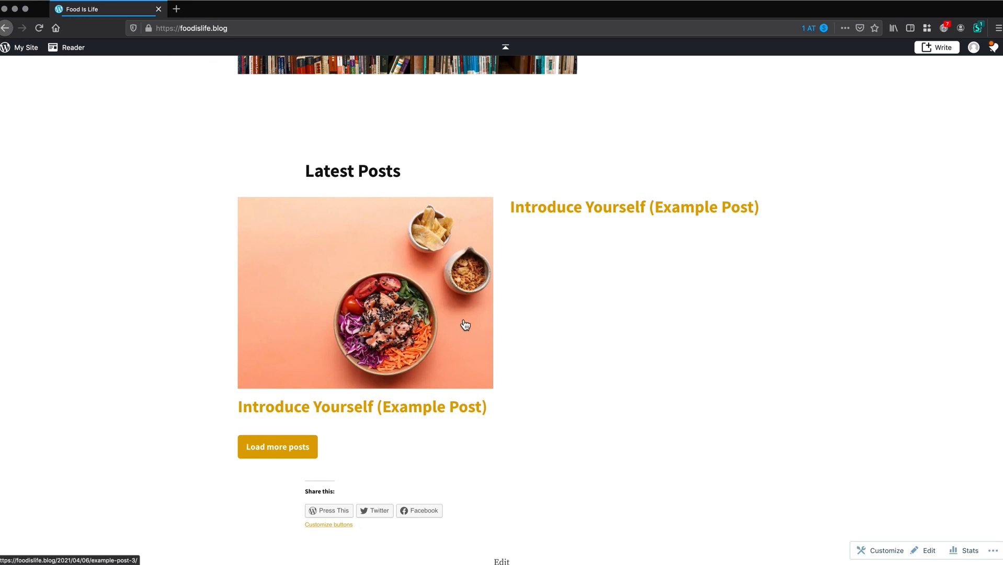
scroll(447, 318, up, 2)
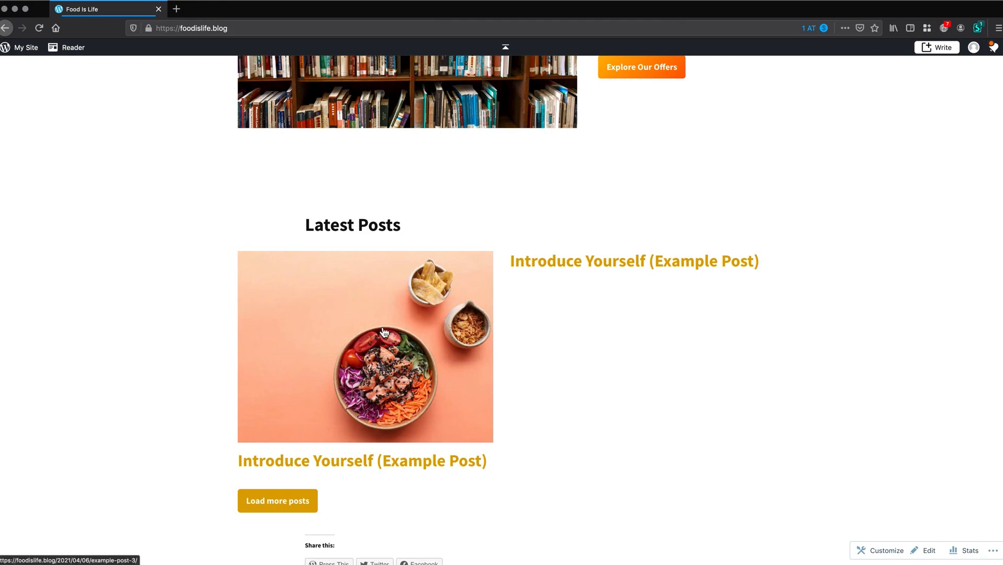
scroll(618, 383, up, 8)
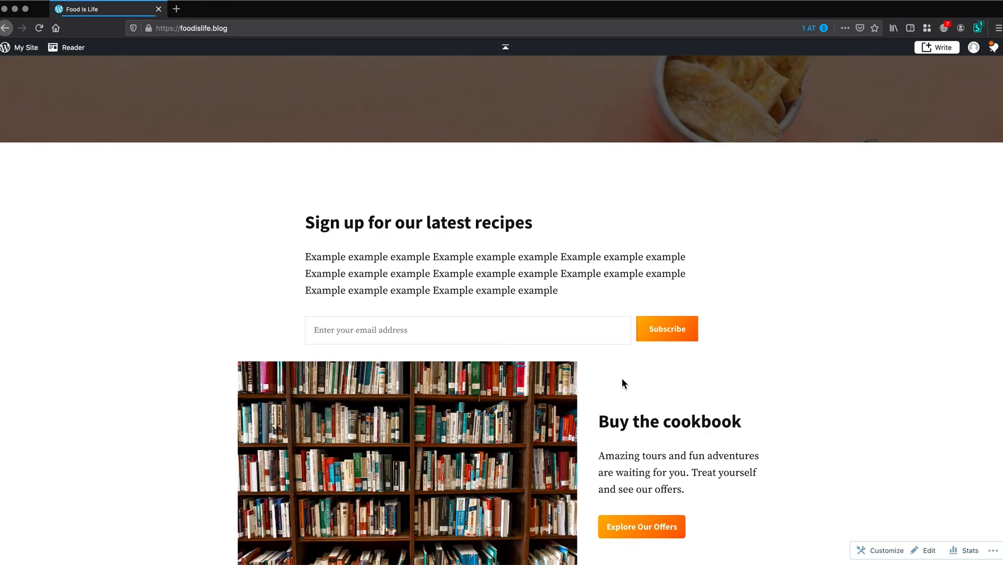
scroll(621, 378, down, 3)
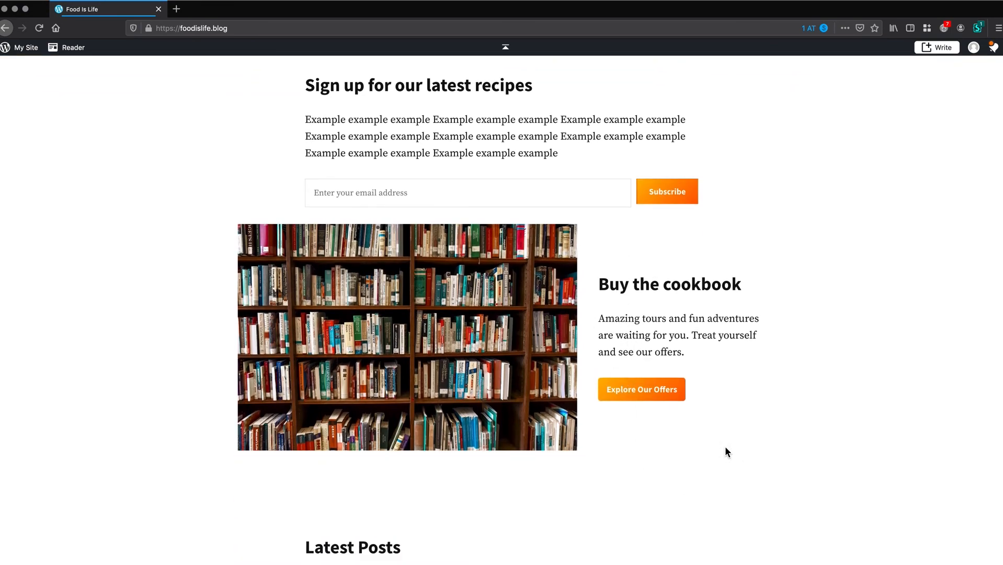
scroll(725, 418, up, 5)
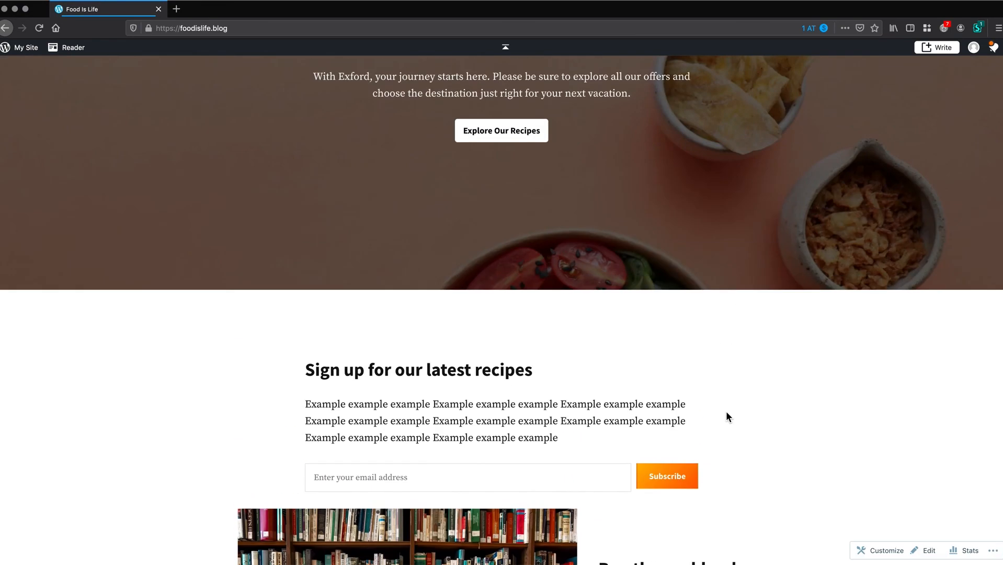
scroll(726, 417, up, 6)
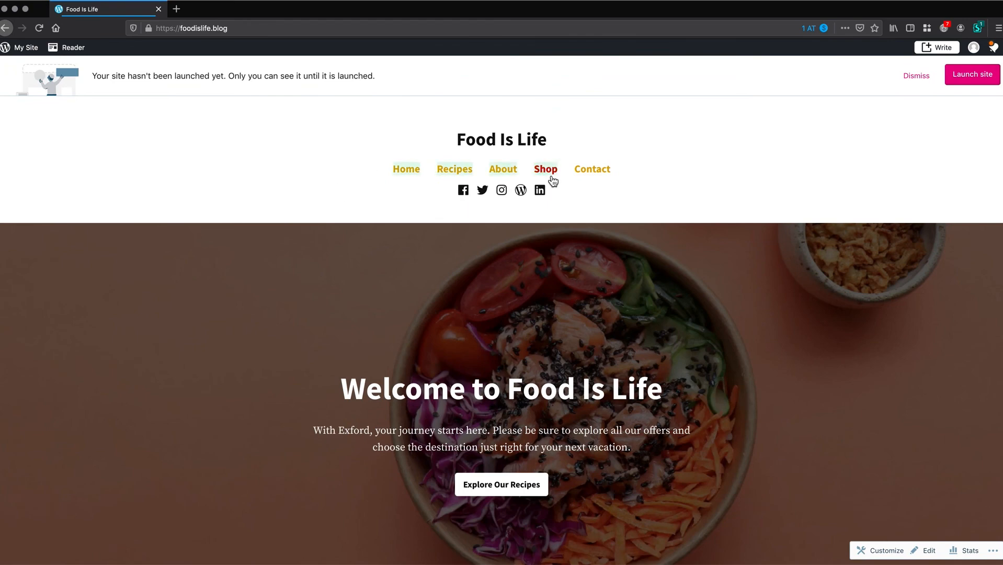